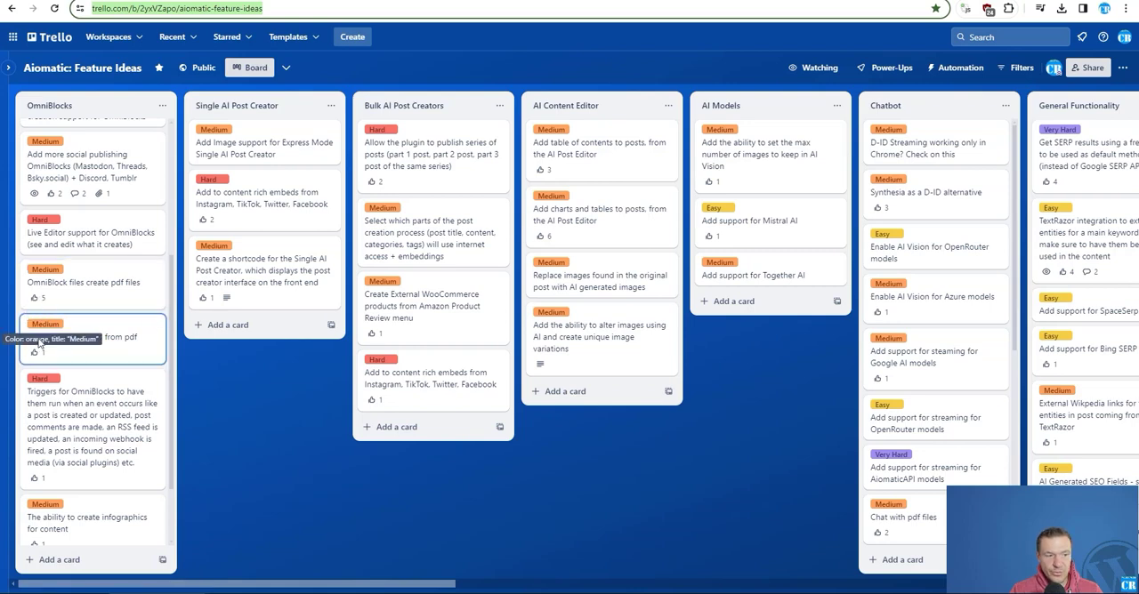
- View the Aiomatic PDF File Storage And Parsing extension's product page and switch to the AI OmniBlocks page in WordPress
key("Up")
key("Up")
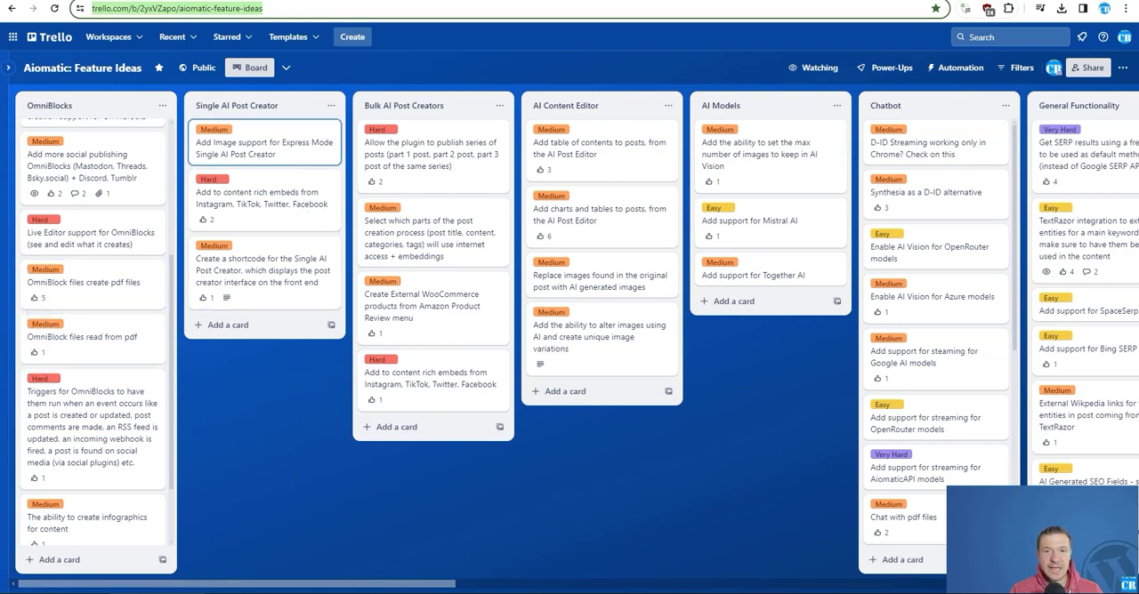
left_click(383, 1)
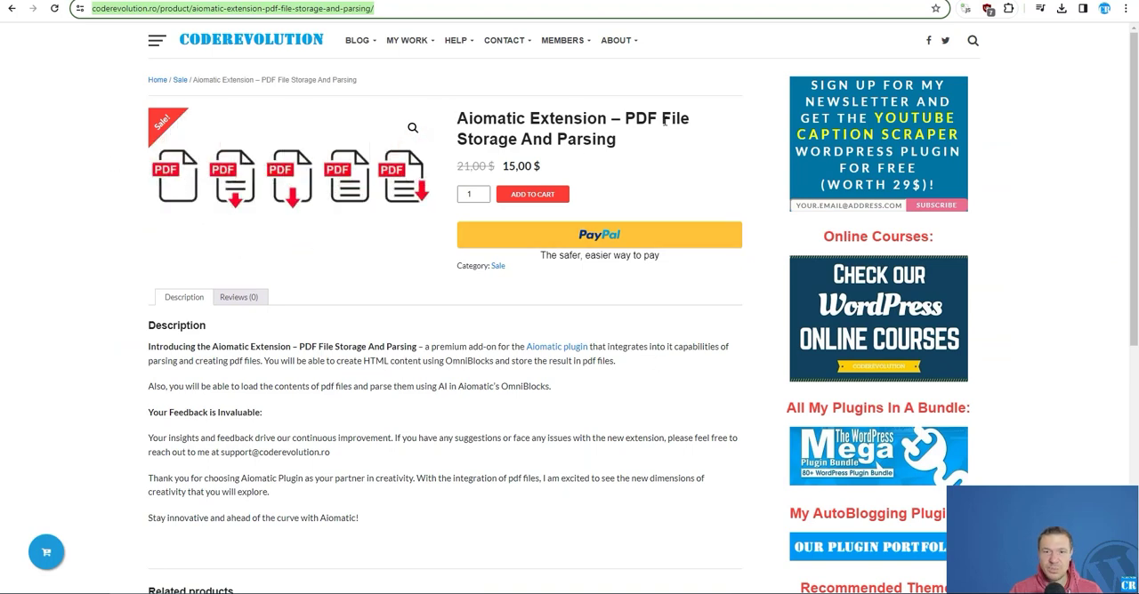
left_click(307, 1)
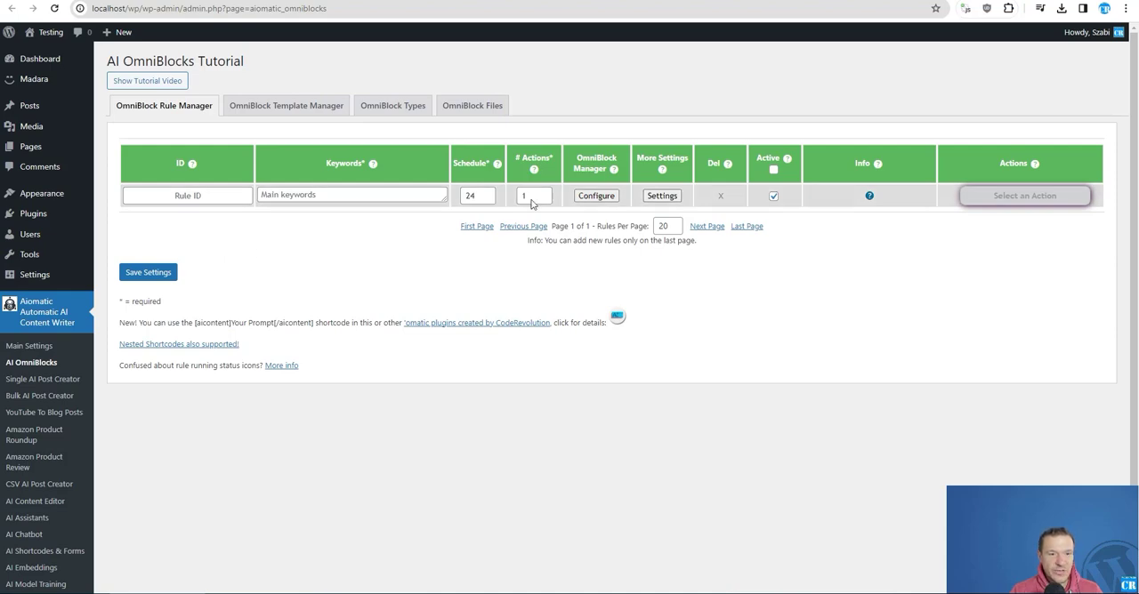
- Review the new rule's eBook OmniBlock queue as far as its final Save eBook To File block
left_click(594, 196)
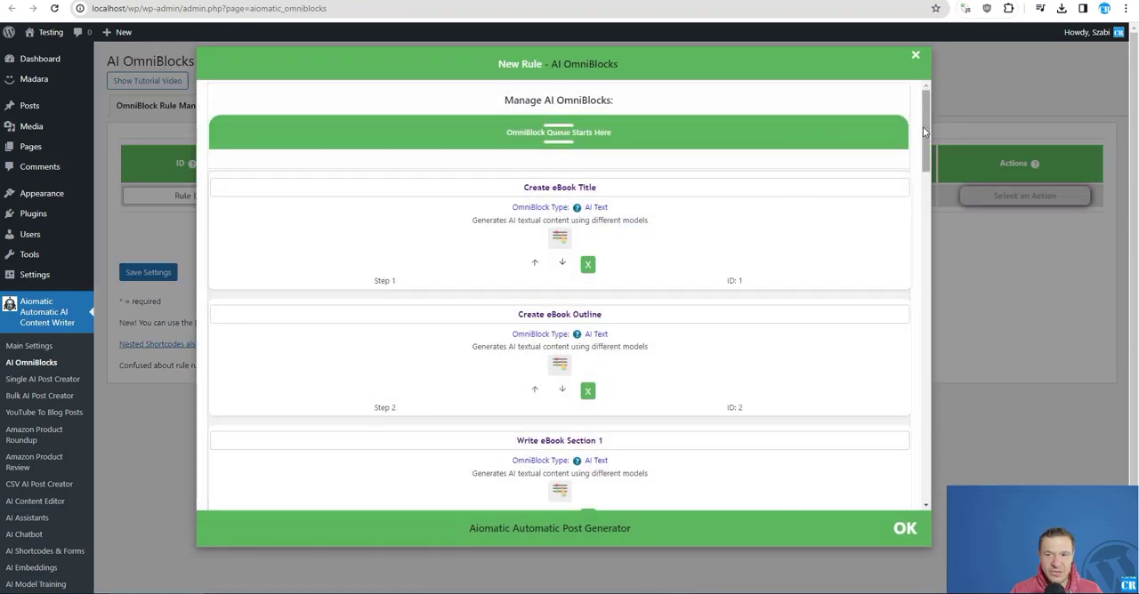
left_click_drag(925, 126, 922, 401)
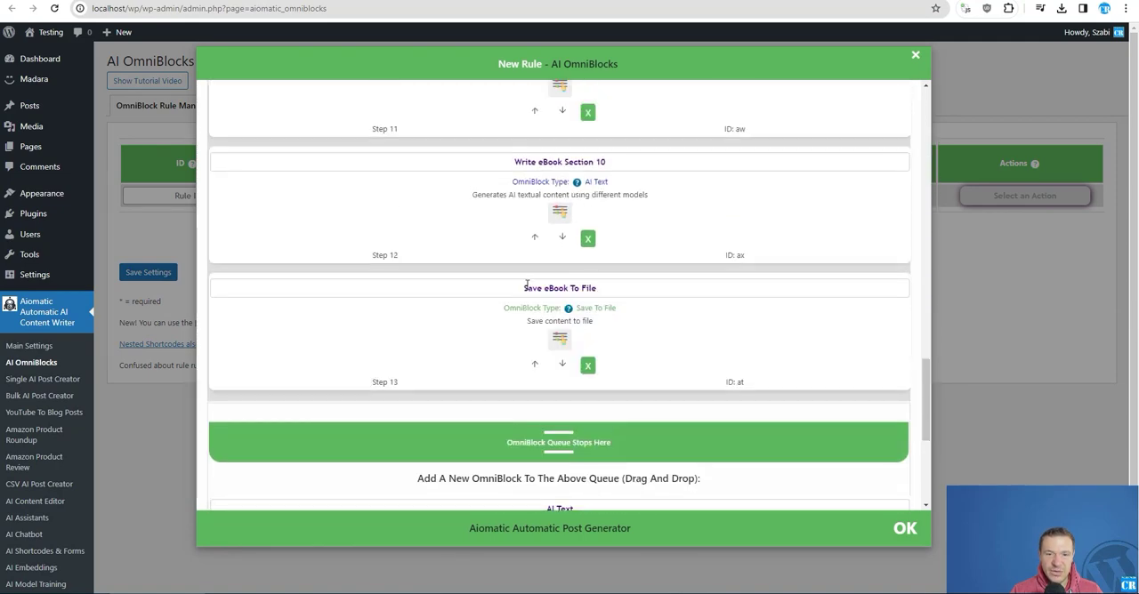
left_click_drag(522, 291, 591, 306)
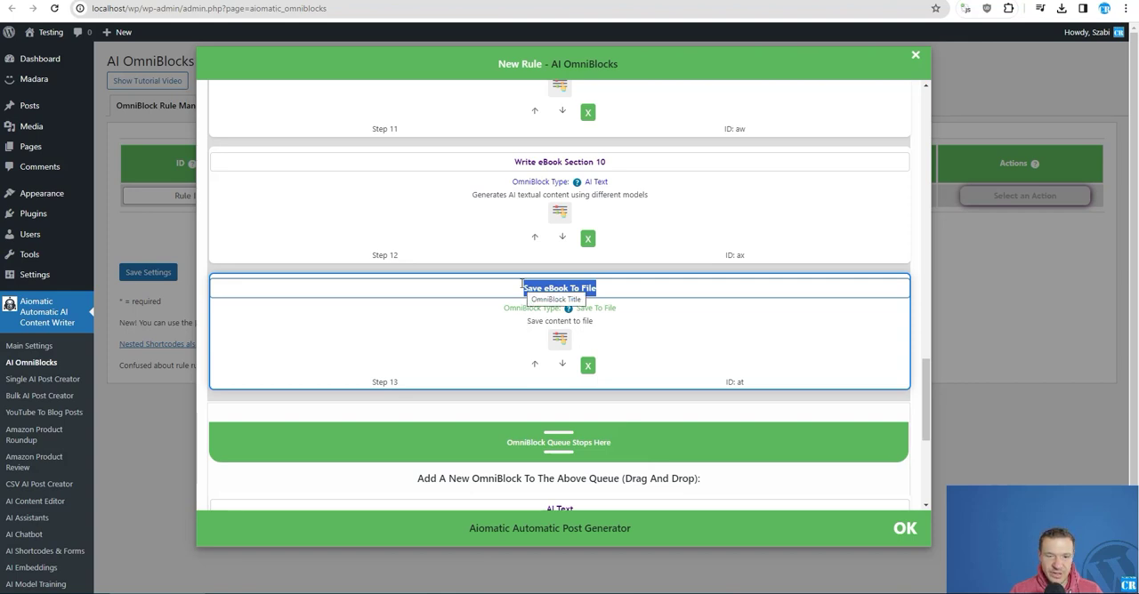
scroll(450, 332, "down", 5)
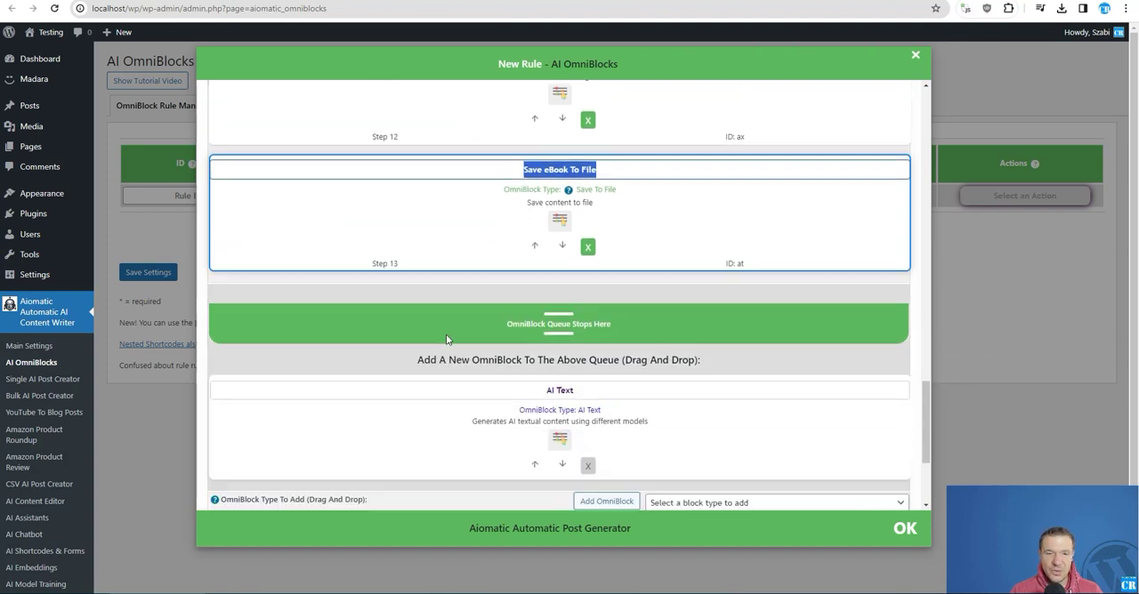
scroll(623, 321, "up", 3)
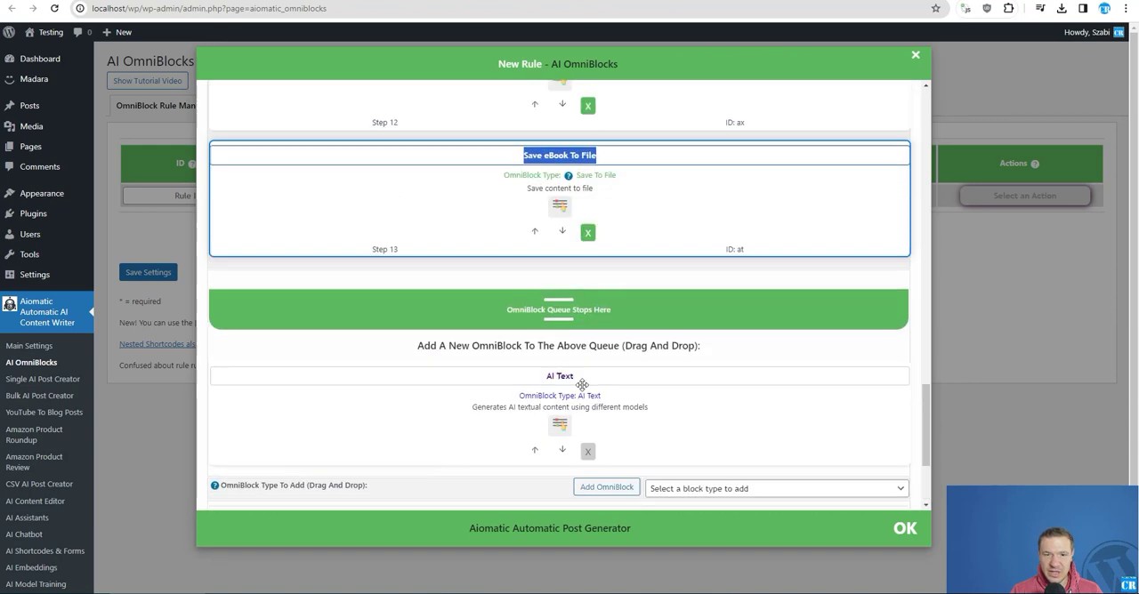
left_click(157, 229)
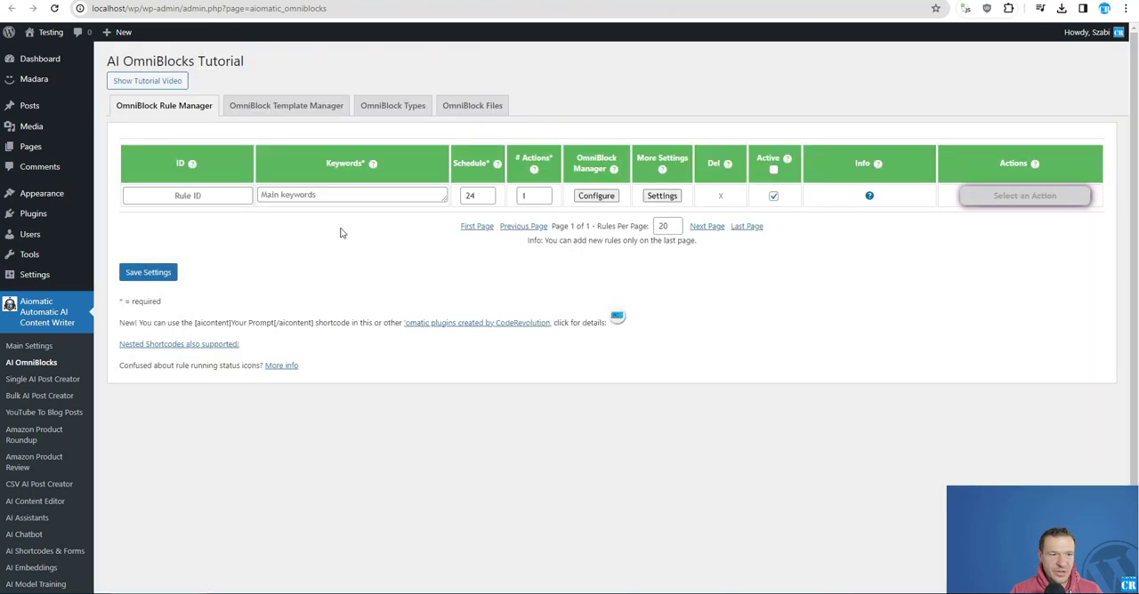
- Load the SEO Optimized Blog Post template into the new rule's OmniBlock queue
left_click(607, 195)
scroll(880, 283, "down", 5)
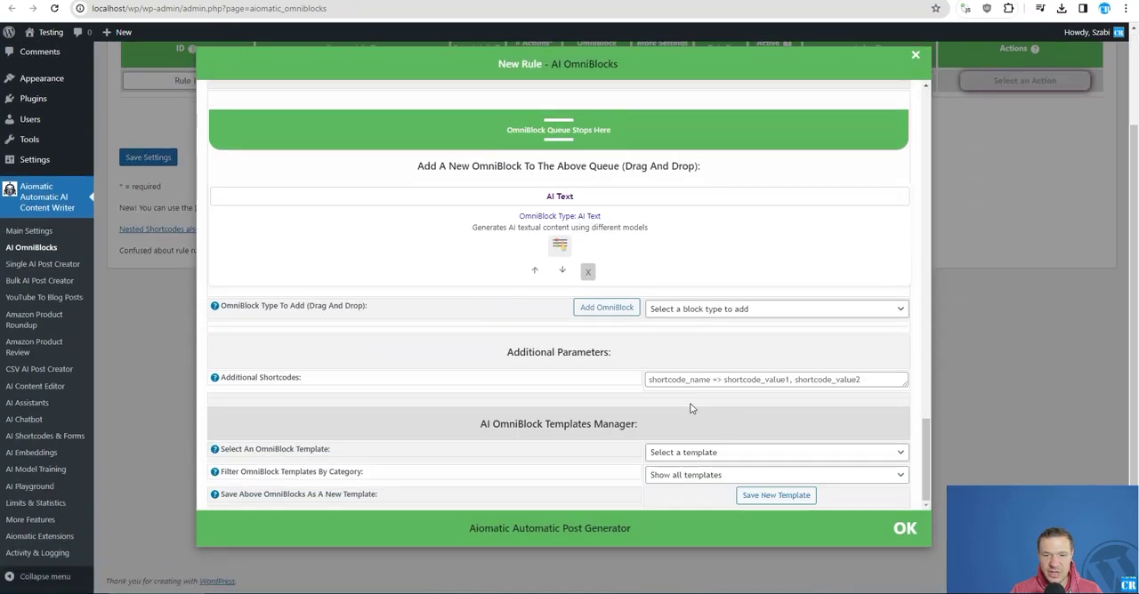
left_click(774, 453)
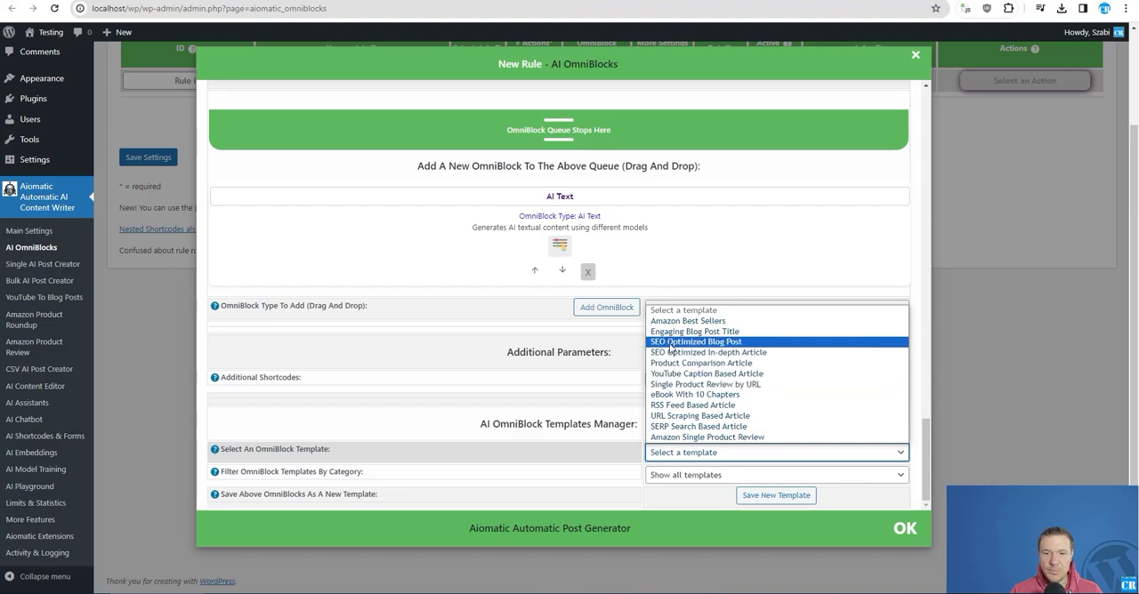
left_click(671, 344)
left_click(618, 94)
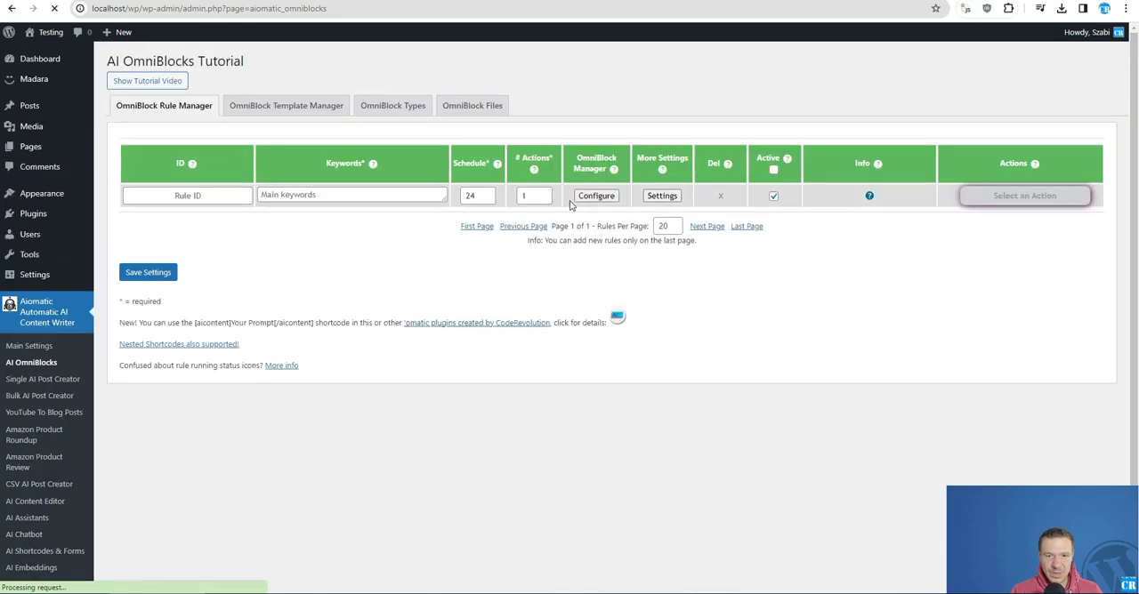
- Examine the available OmniBlock templates and the blocks in the new rule's blog post queue
left_click(578, 200)
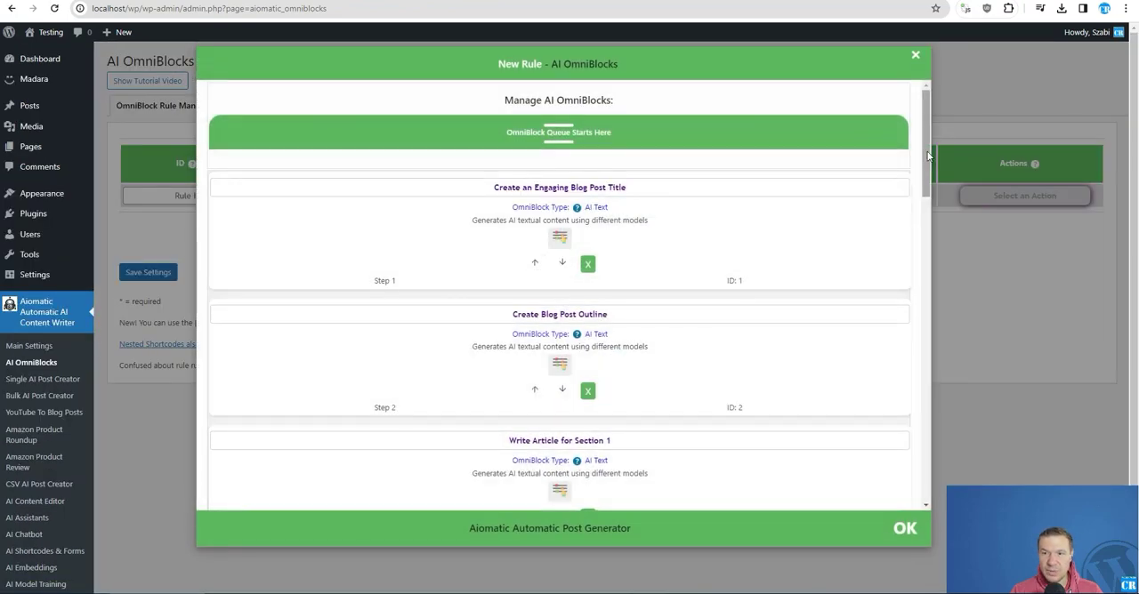
scroll(890, 401, "down", 10)
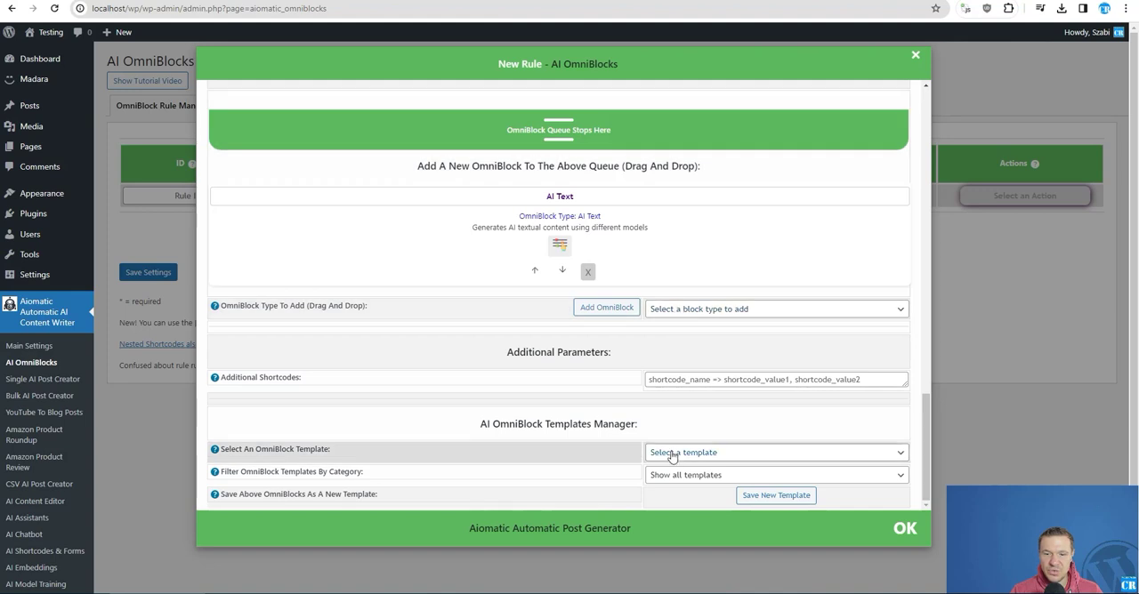
left_click(672, 453)
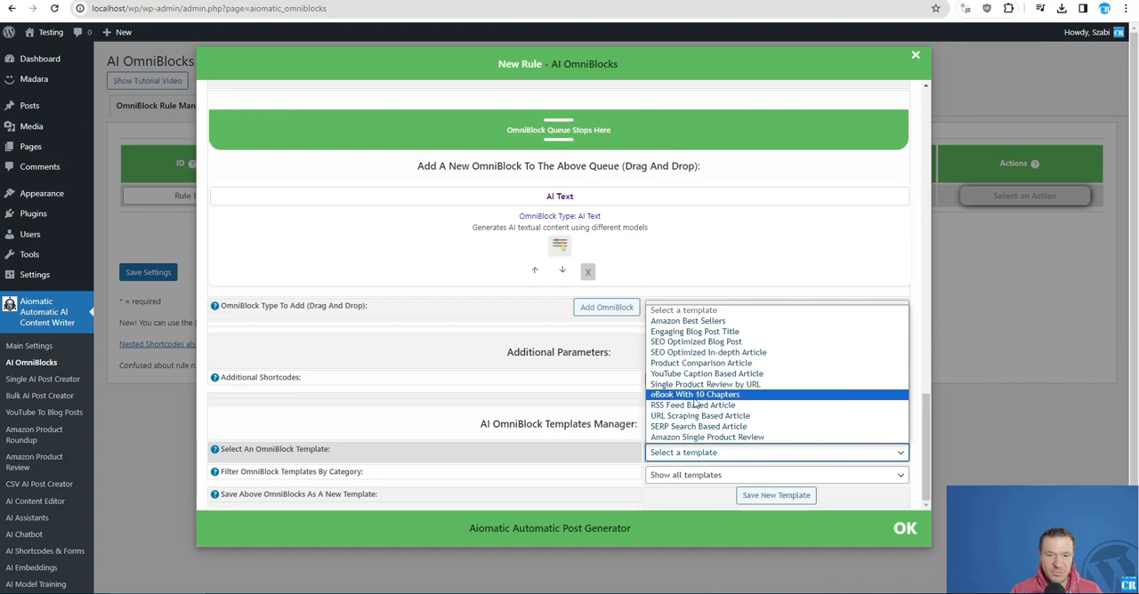
left_click(451, 318)
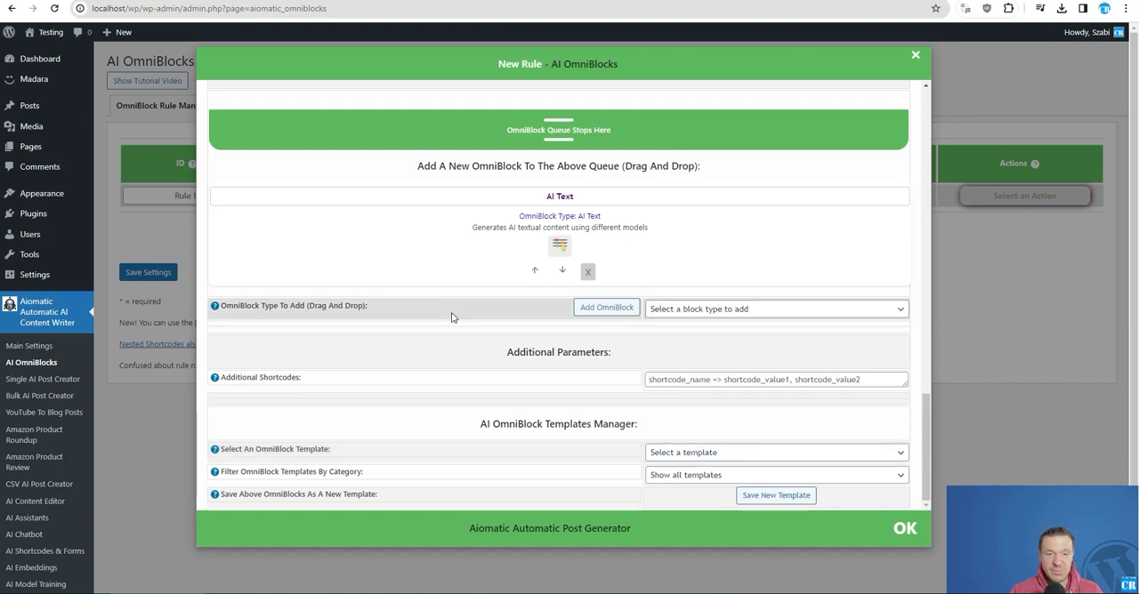
scroll(451, 318, "up", 5)
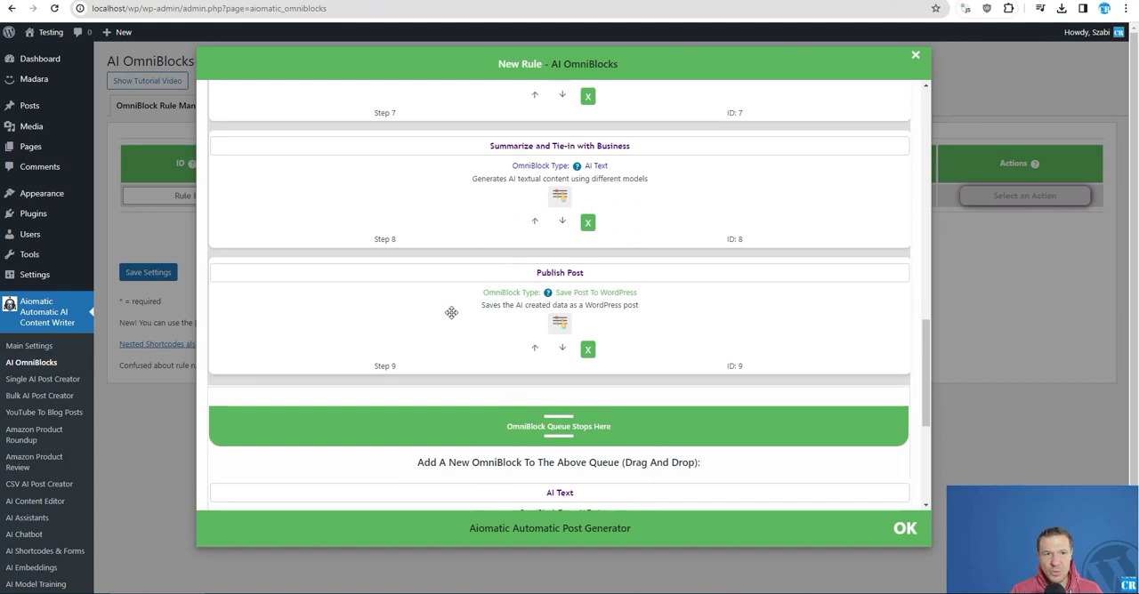
scroll(451, 313, "up", 12)
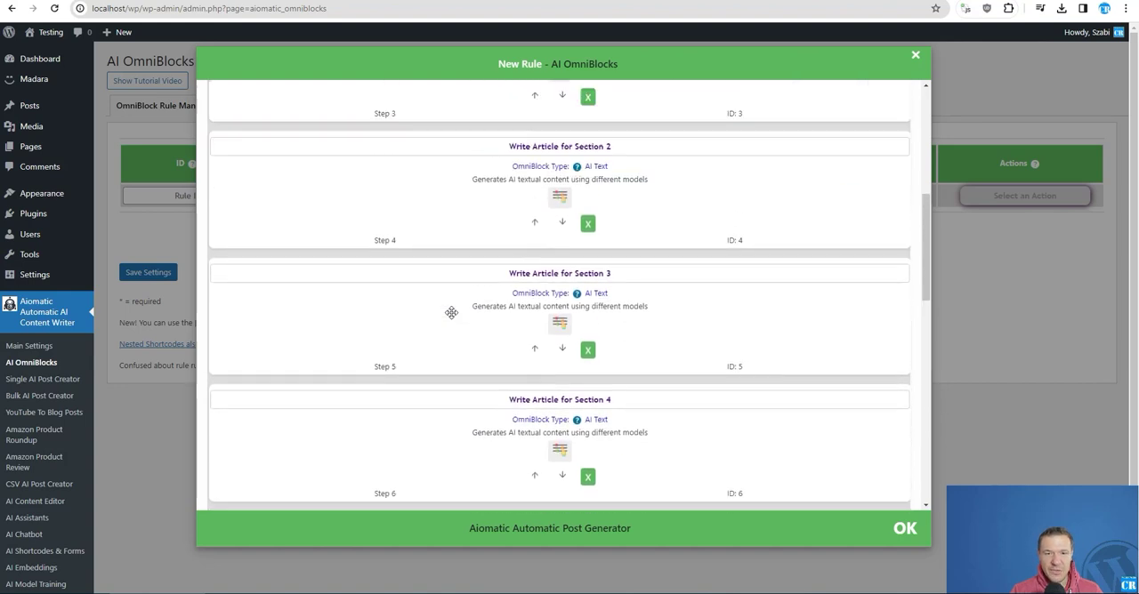
scroll(451, 313, "up", 2)
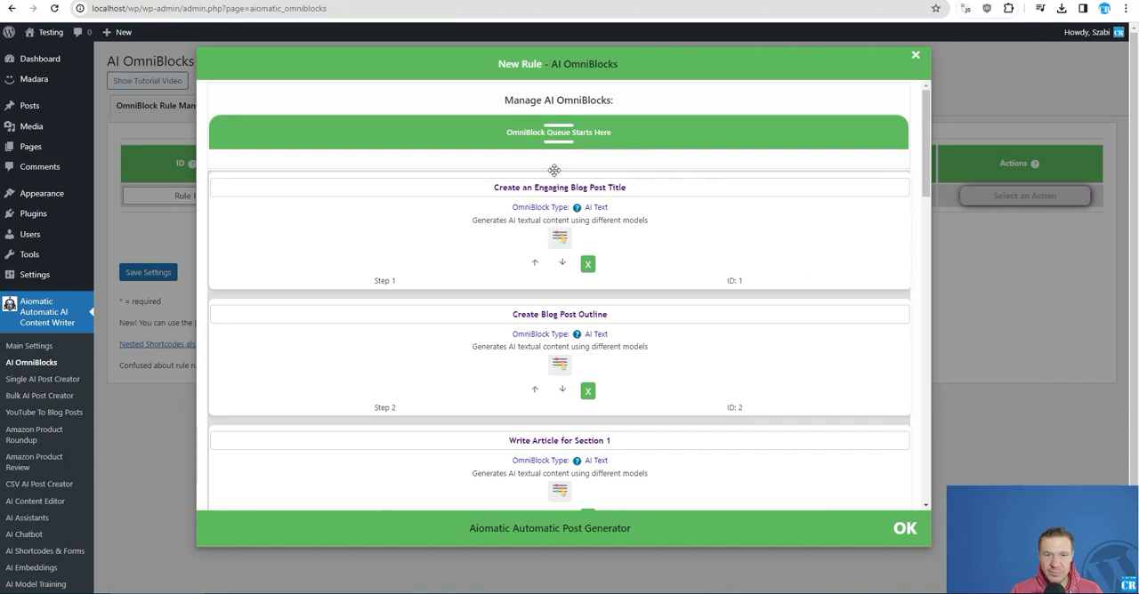
scroll(601, 320, "down", 1)
scroll(601, 321, "down", 13)
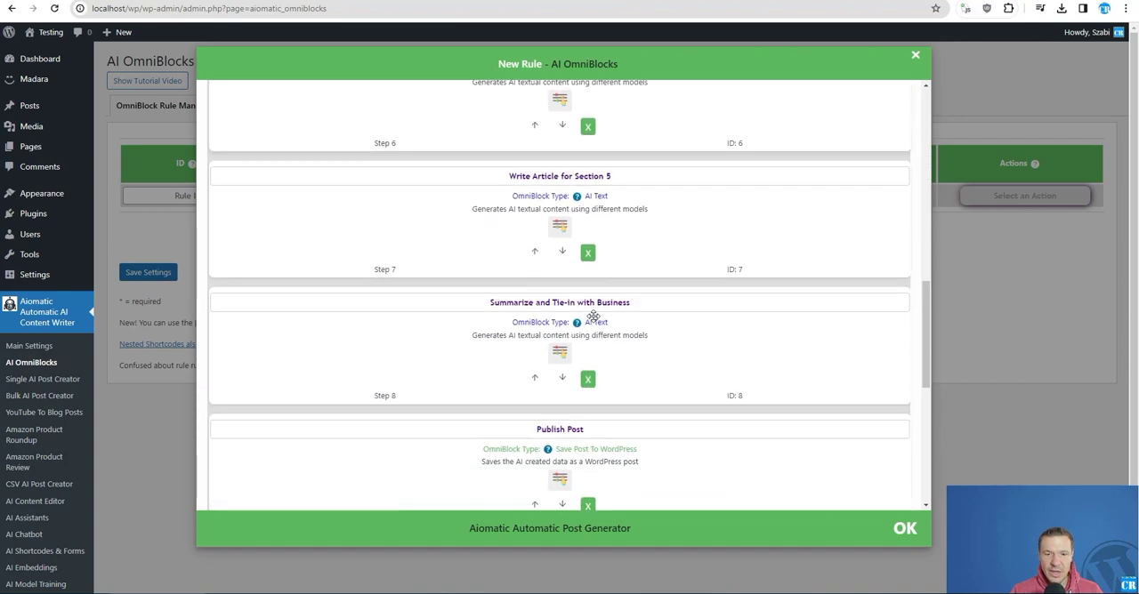
- Replace the Publish Post block at the end of the queue with a Save To File block
scroll(501, 199, "up", 1)
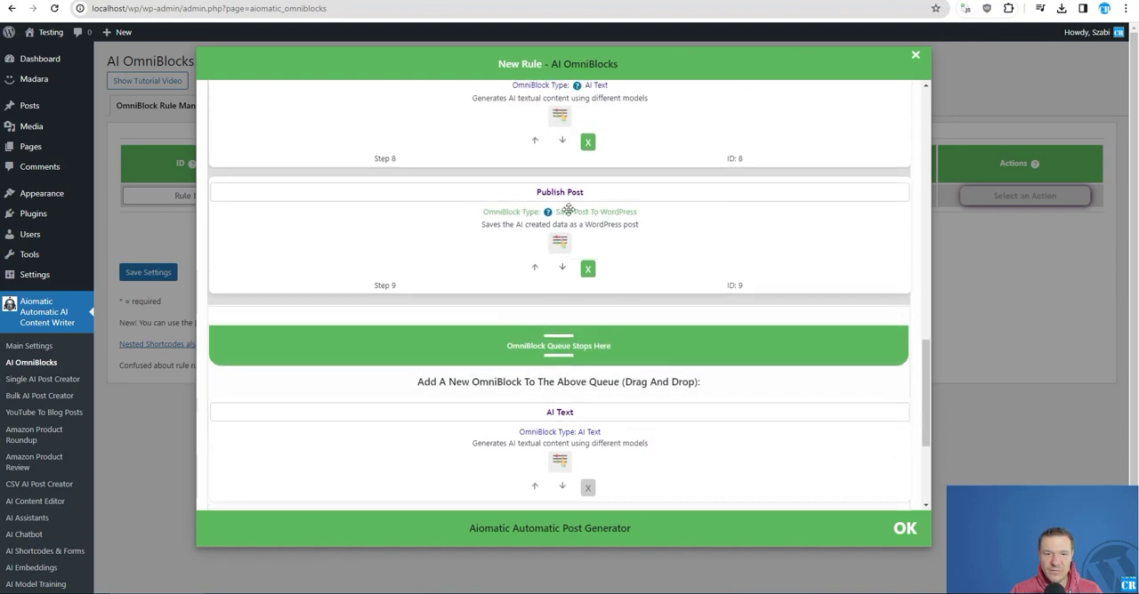
left_click(588, 270)
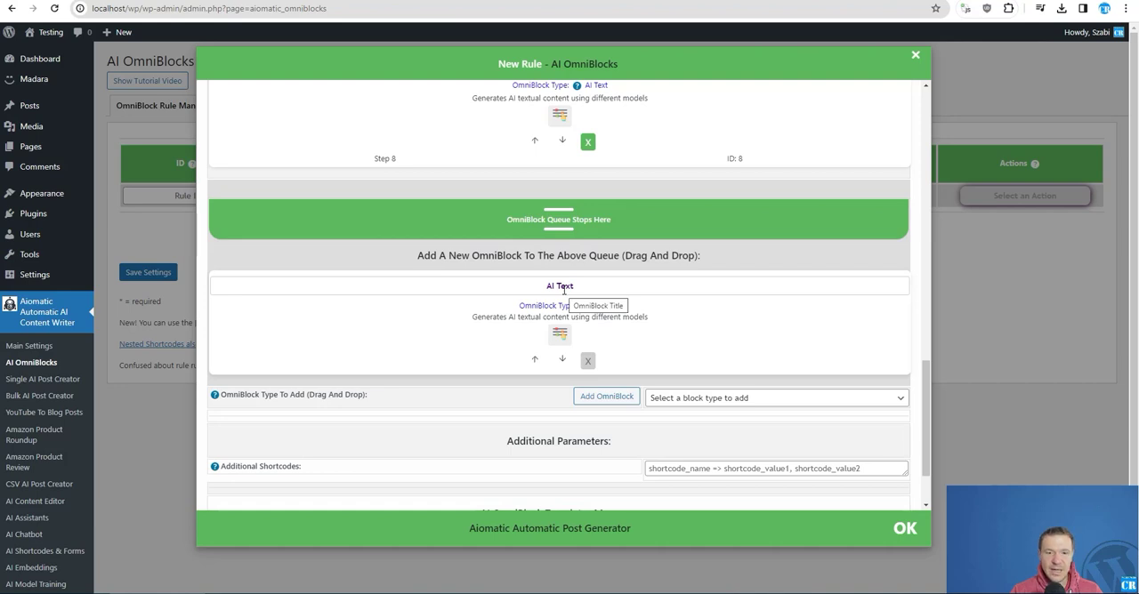
scroll(564, 289, "down", 2)
left_click(668, 308)
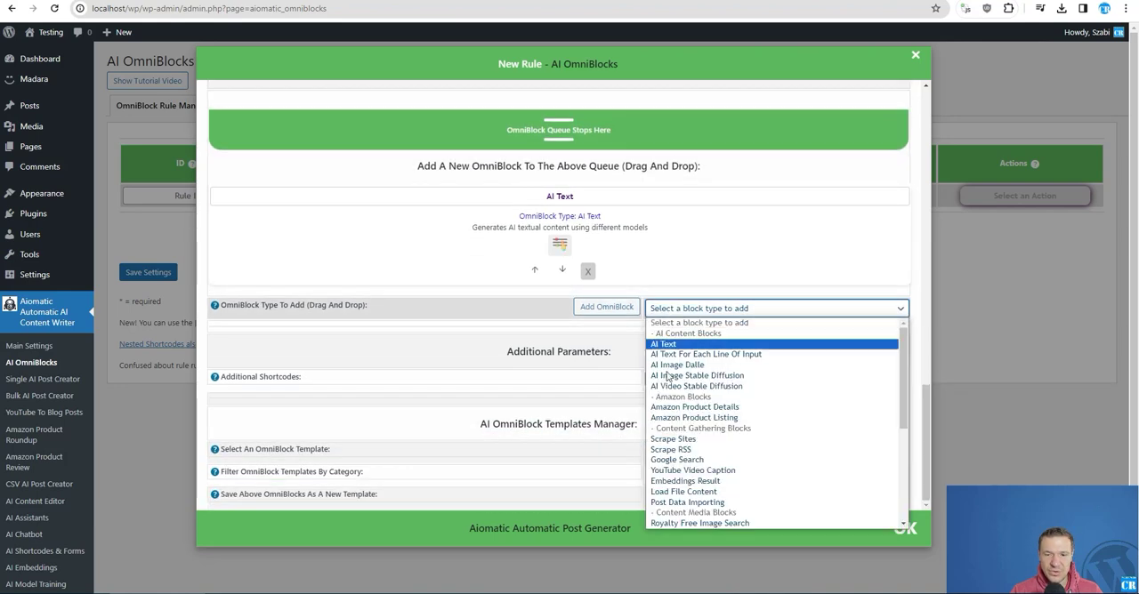
scroll(672, 429, "down", 4)
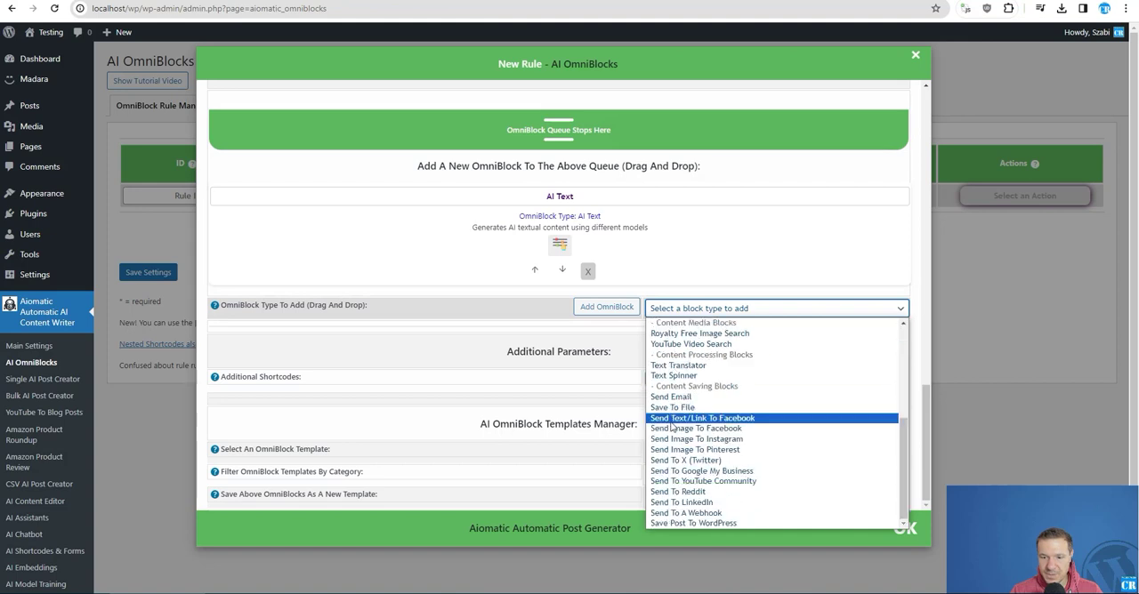
left_click(672, 408)
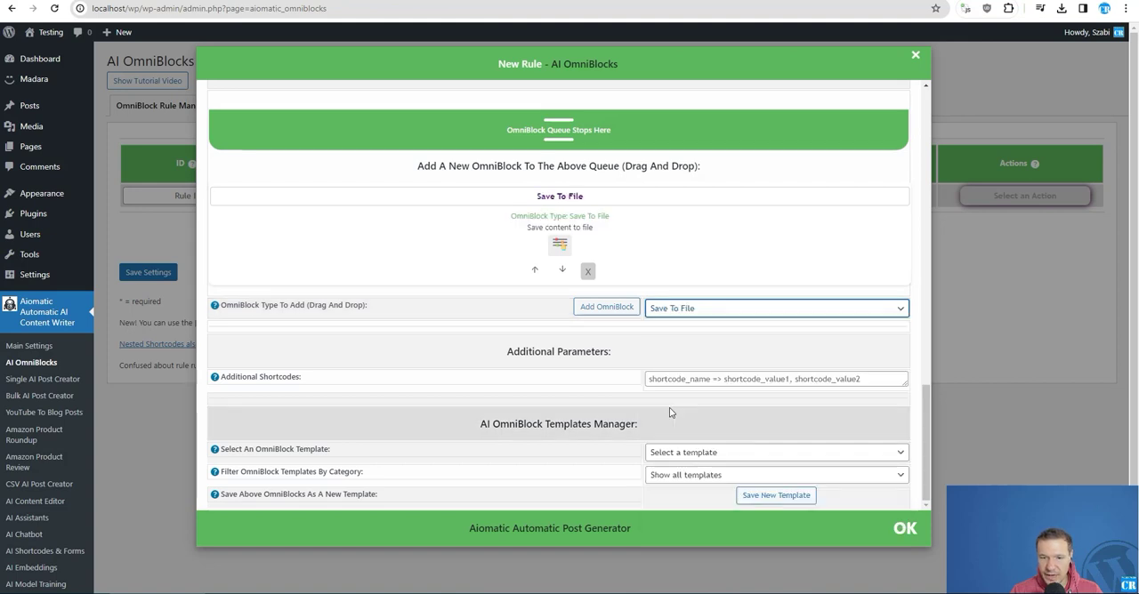
left_click(608, 307)
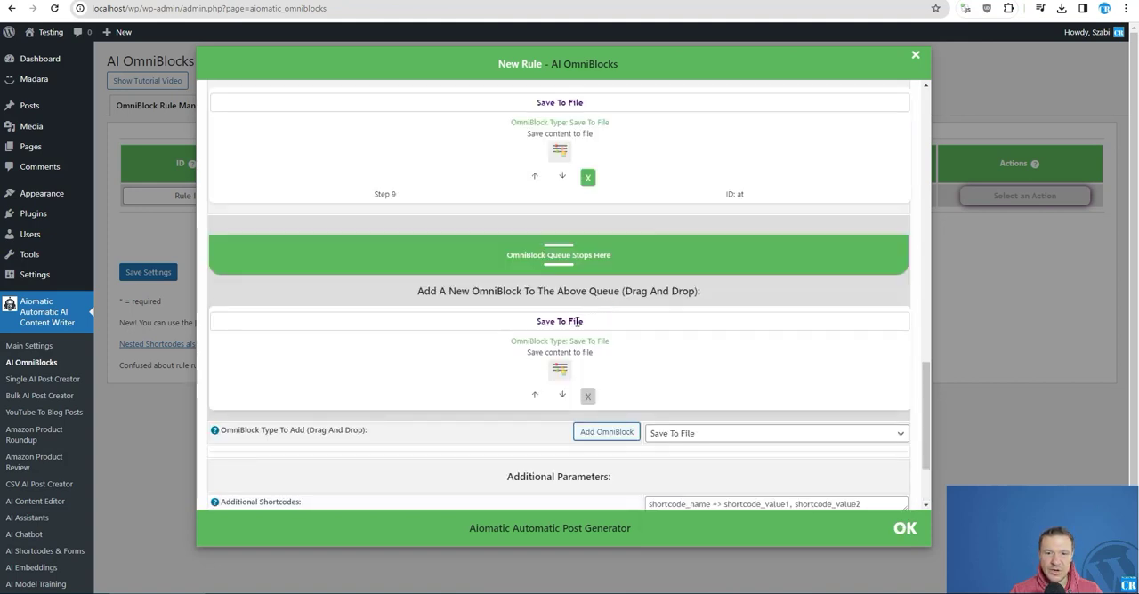
- Expand the parameters of the queue's Save To File block and set its file type to pdf
scroll(527, 316, "up", 3)
scroll(631, 356, "down", 2)
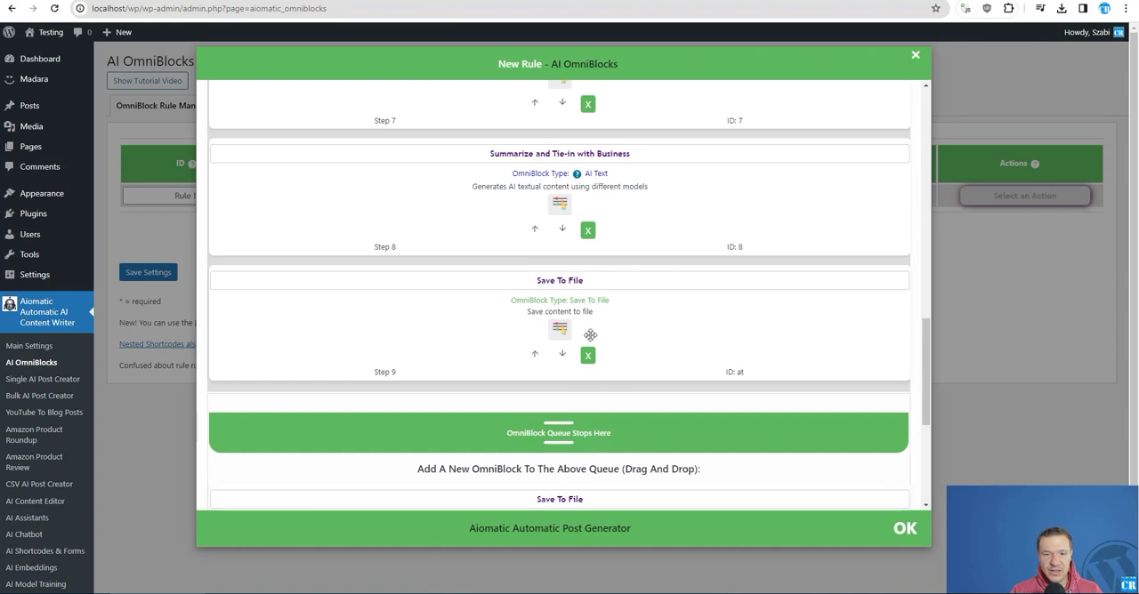
left_click(559, 331)
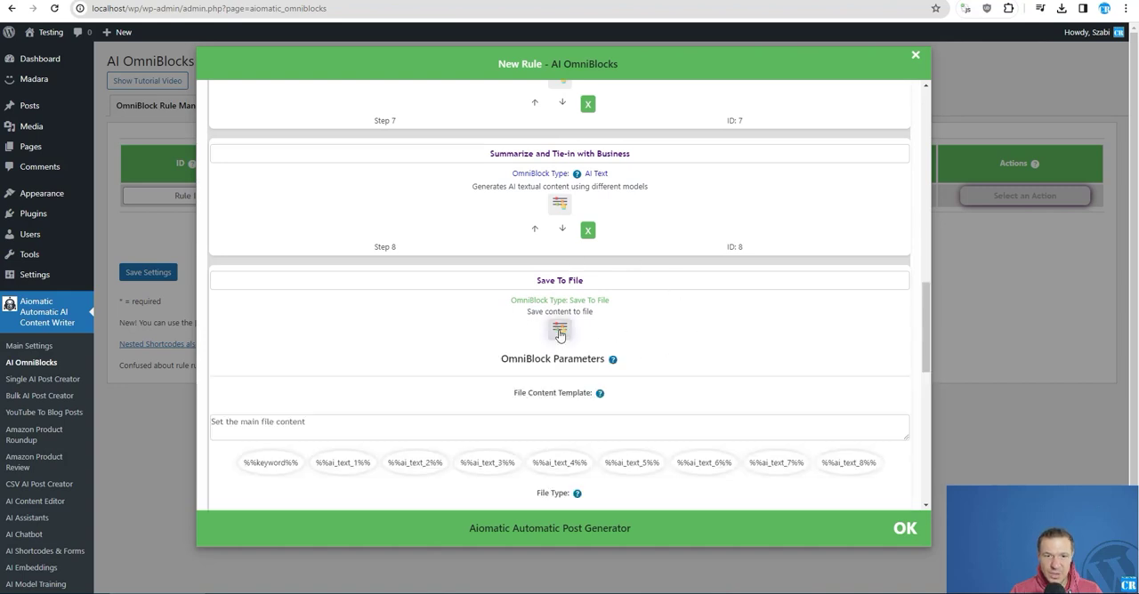
scroll(418, 348, "down", 1)
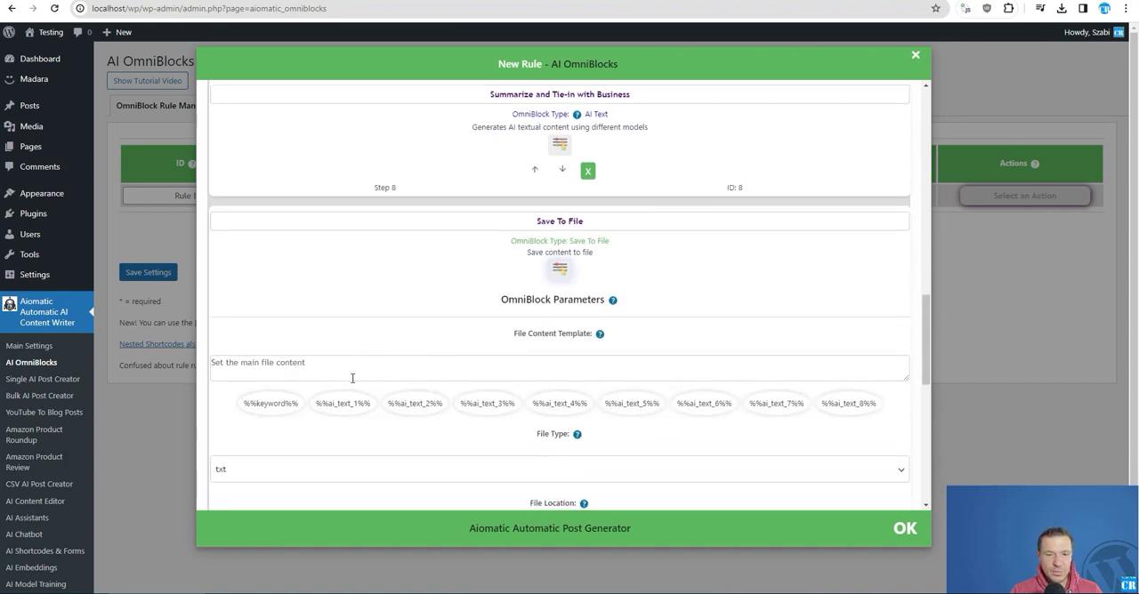
left_click(342, 370)
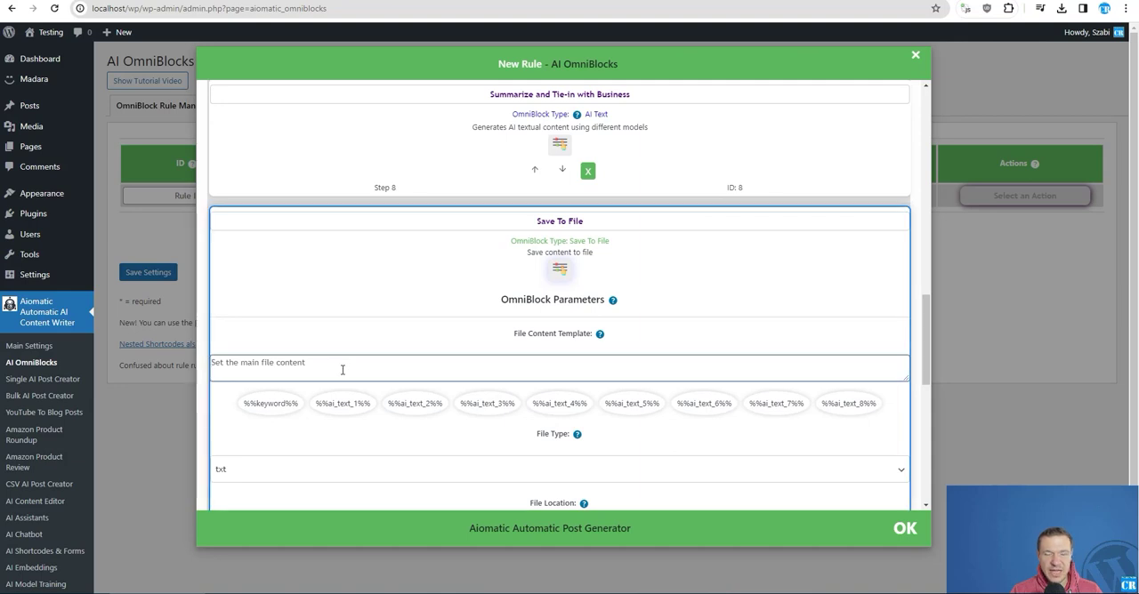
scroll(401, 305, "down", 2)
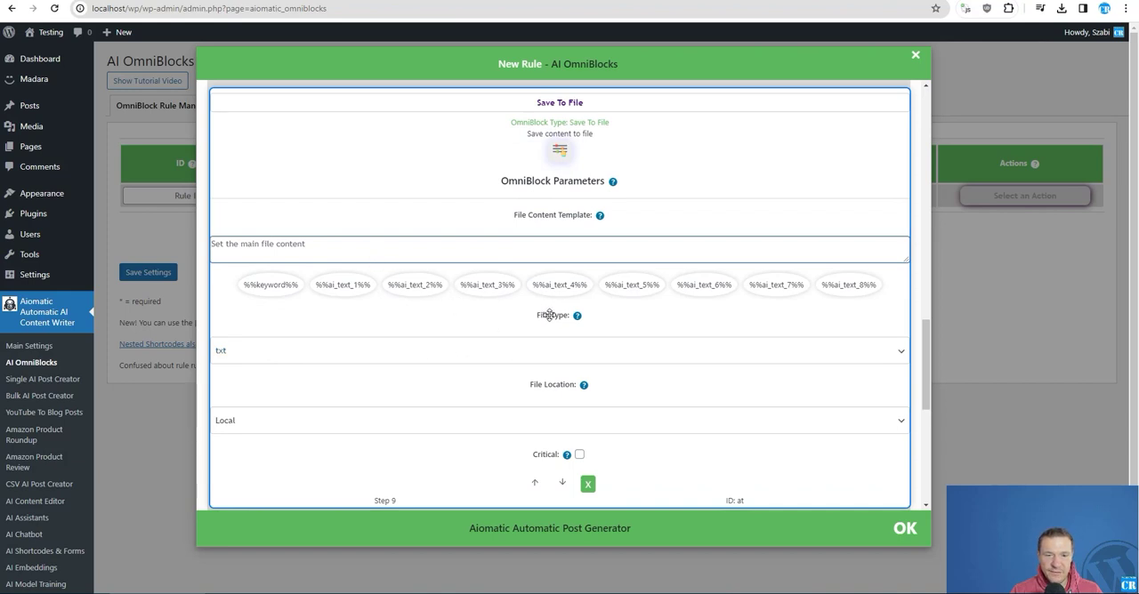
left_click(434, 356)
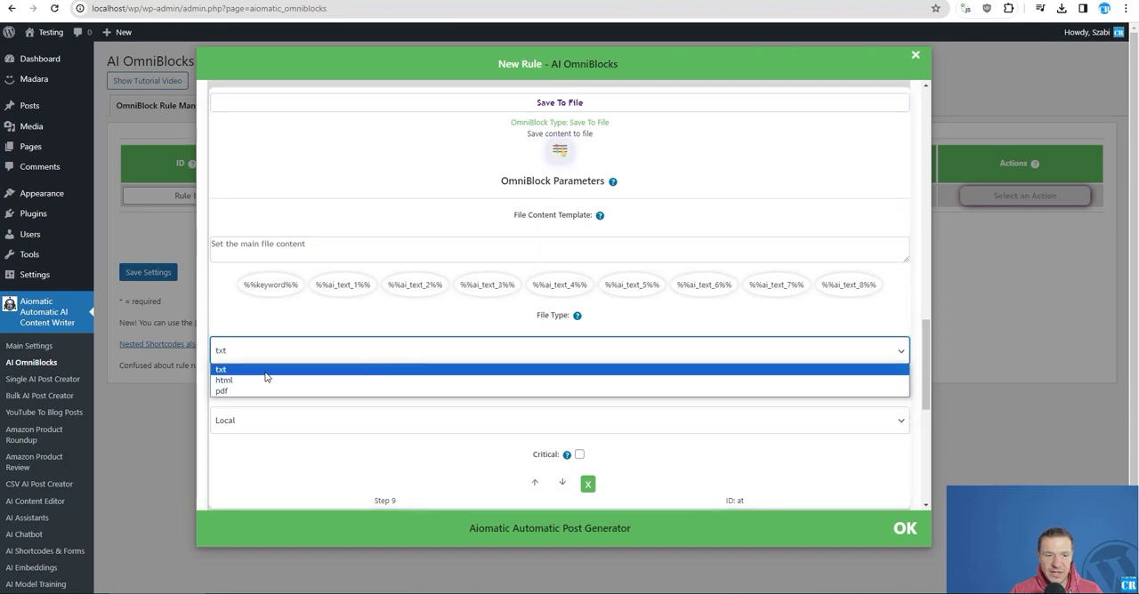
left_click(222, 392)
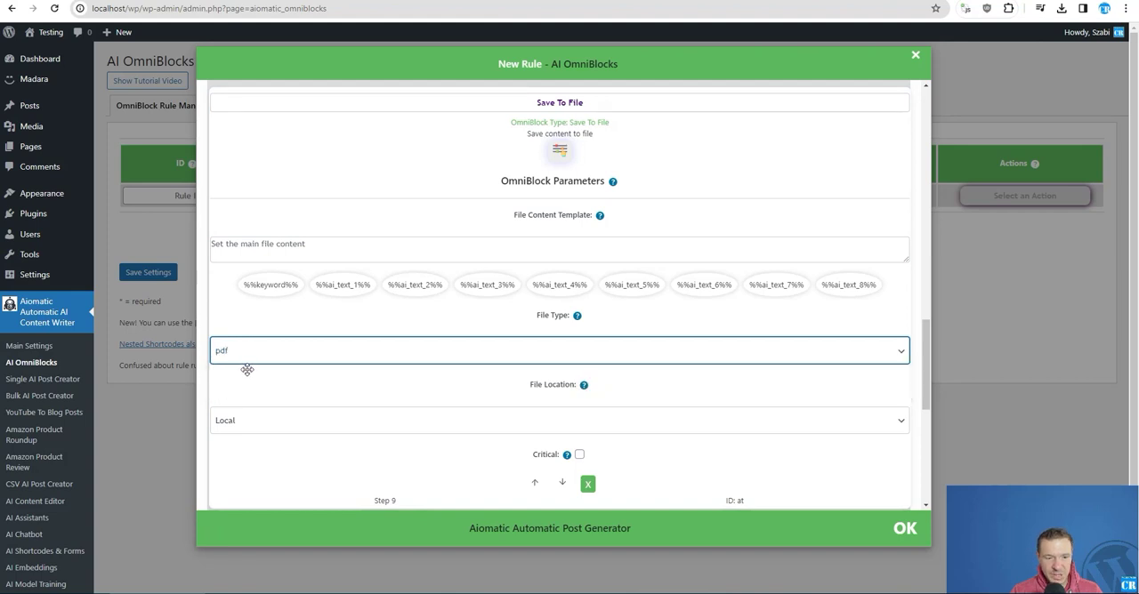
- Check the Save To File block's file location options and select Local
scroll(261, 393, "down", 1)
scroll(261, 393, "down", 1)
left_click(252, 309)
left_click(252, 309)
scroll(280, 326, "up", 2)
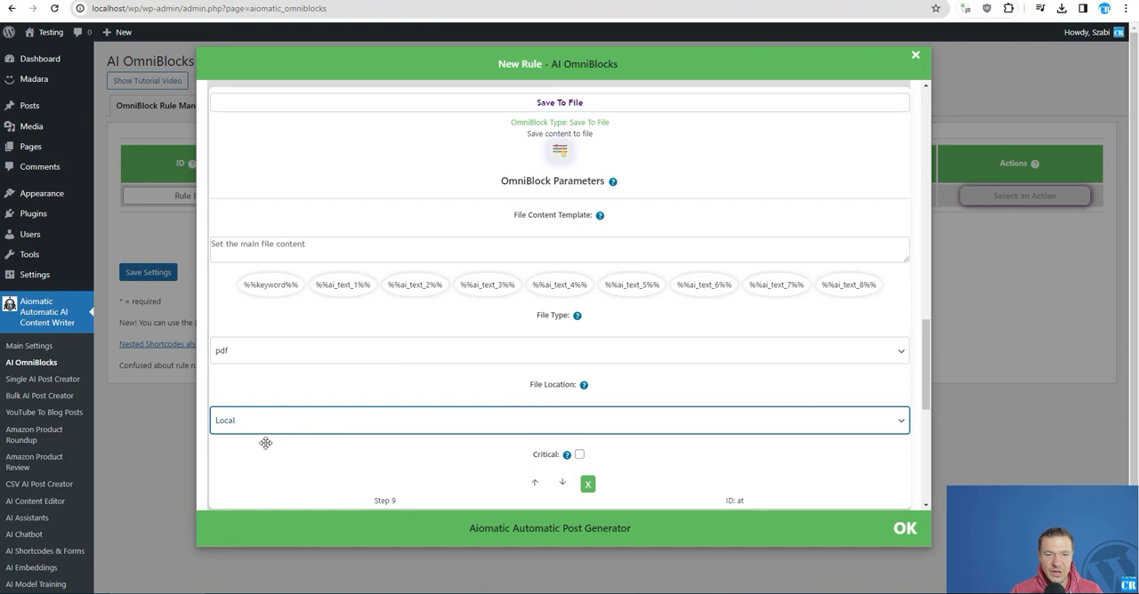
scroll(266, 444, "up", 1)
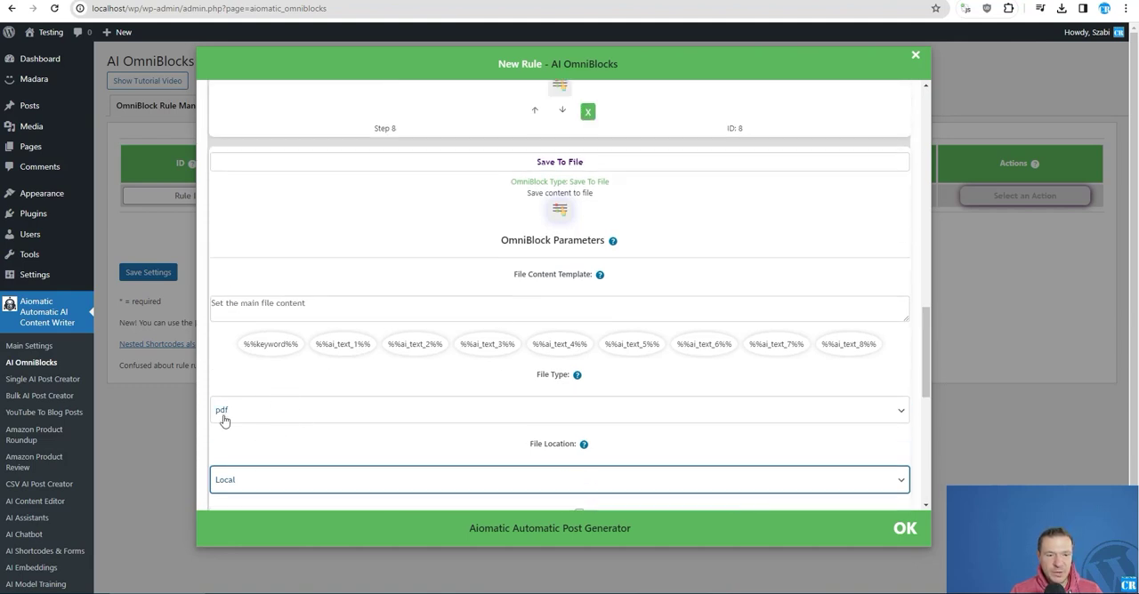
- Examine the queue's AI Text blocks and the content template field of the Save To File block
scroll(310, 297, "up", 3)
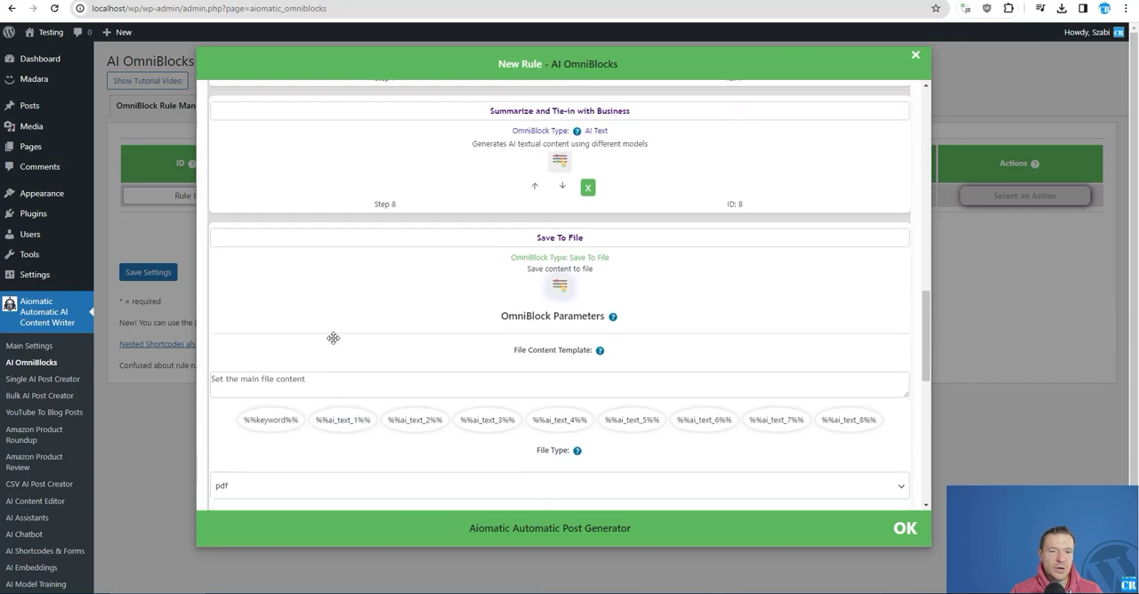
scroll(338, 276, "down", 2)
left_click(269, 364)
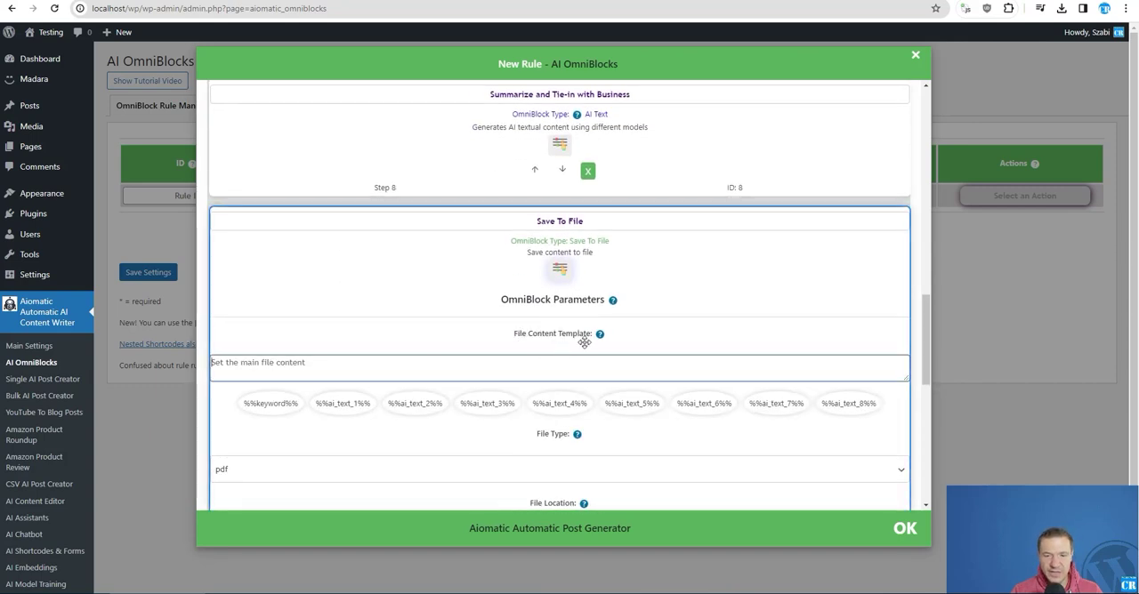
scroll(584, 343, "up", 5)
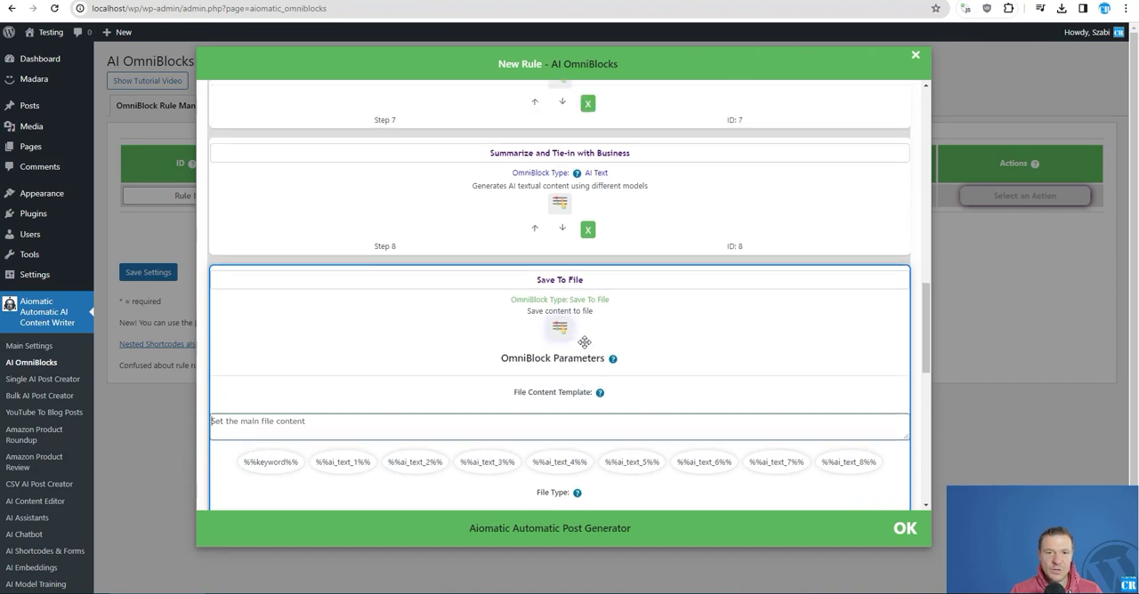
scroll(584, 343, "up", 5)
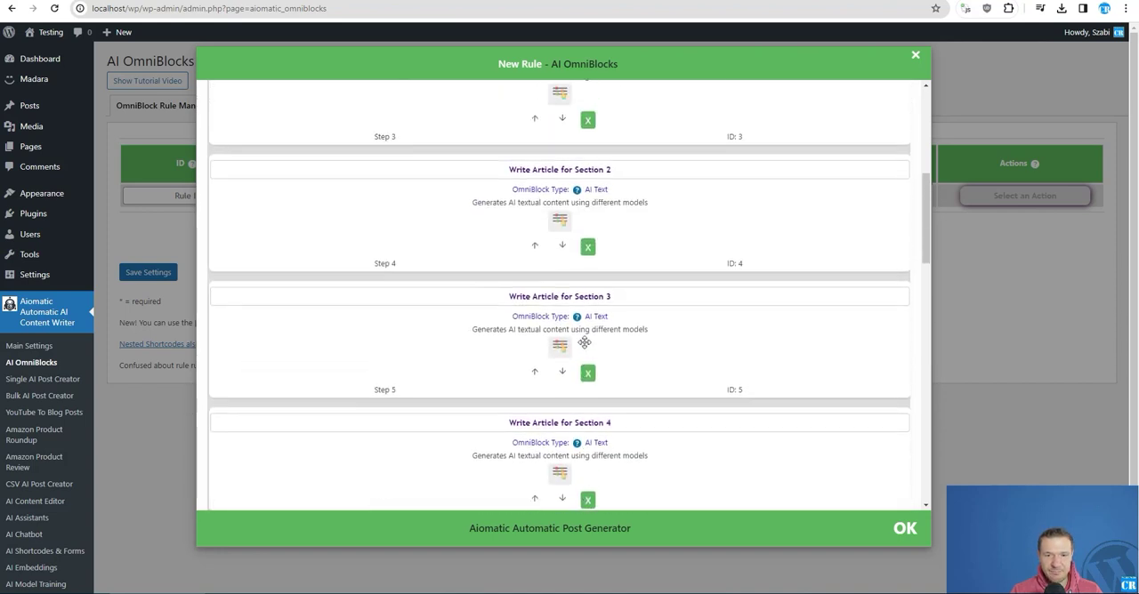
scroll(584, 342, "up", 1)
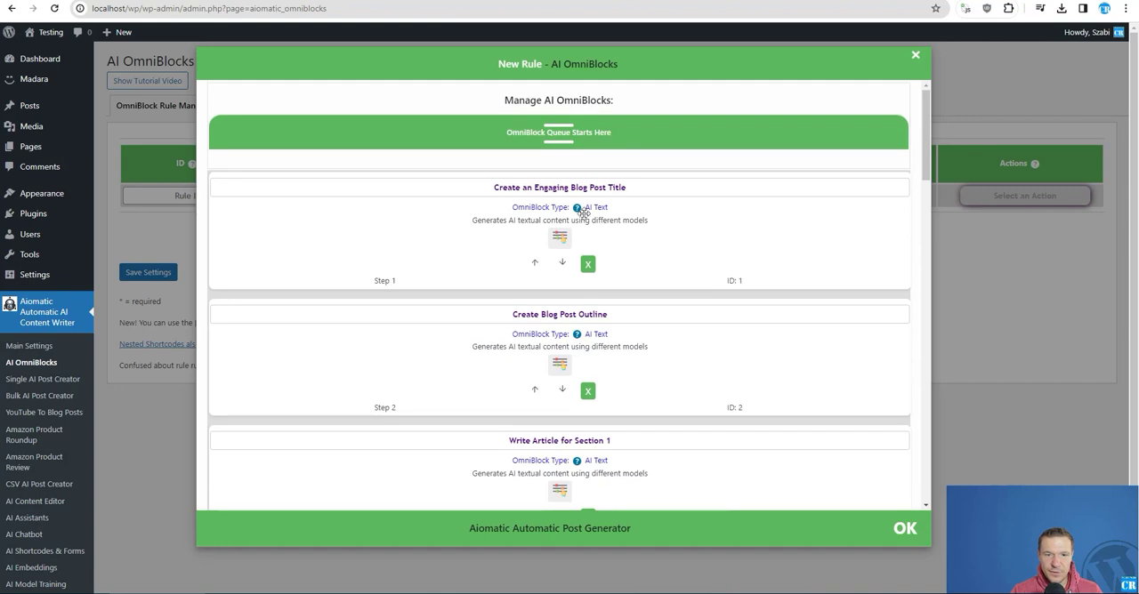
scroll(501, 356, "down", 3)
scroll(536, 287, "up", 3)
scroll(587, 294, "down", 8)
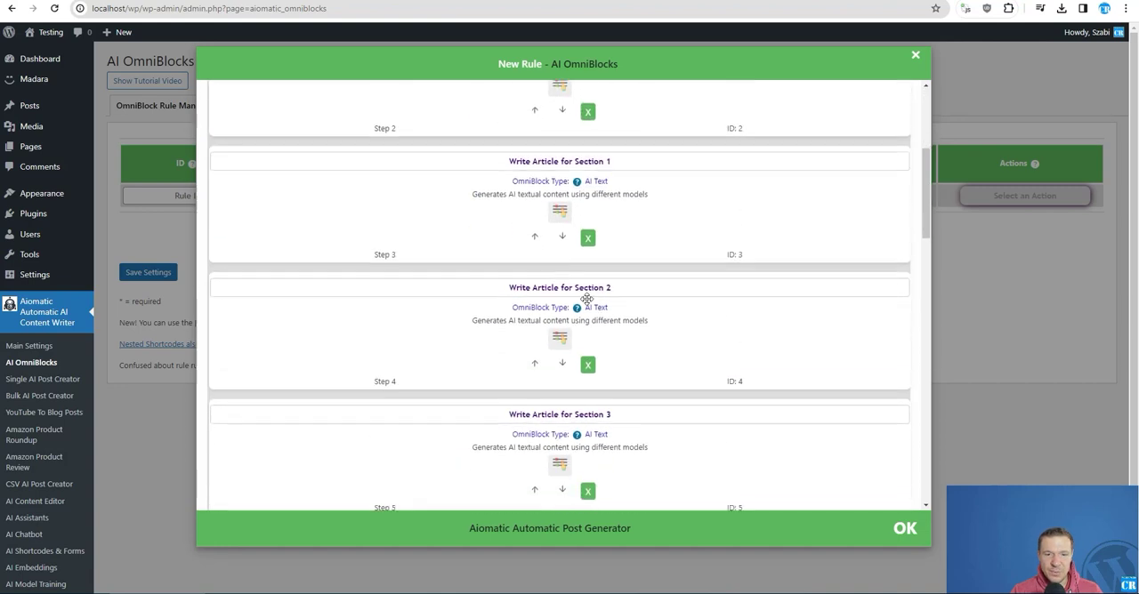
scroll(570, 291, "down", 3)
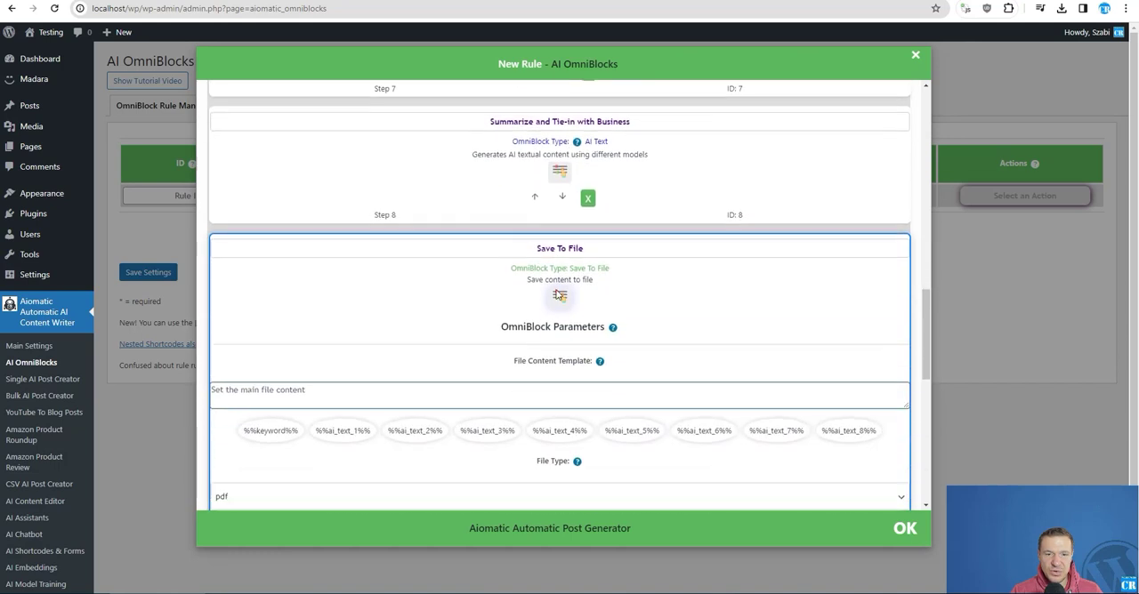
- Enlarge the File Content Template field and enter <h1>%%ai_text_1%%</h1> with a <br/> line beneath it
left_click(295, 333)
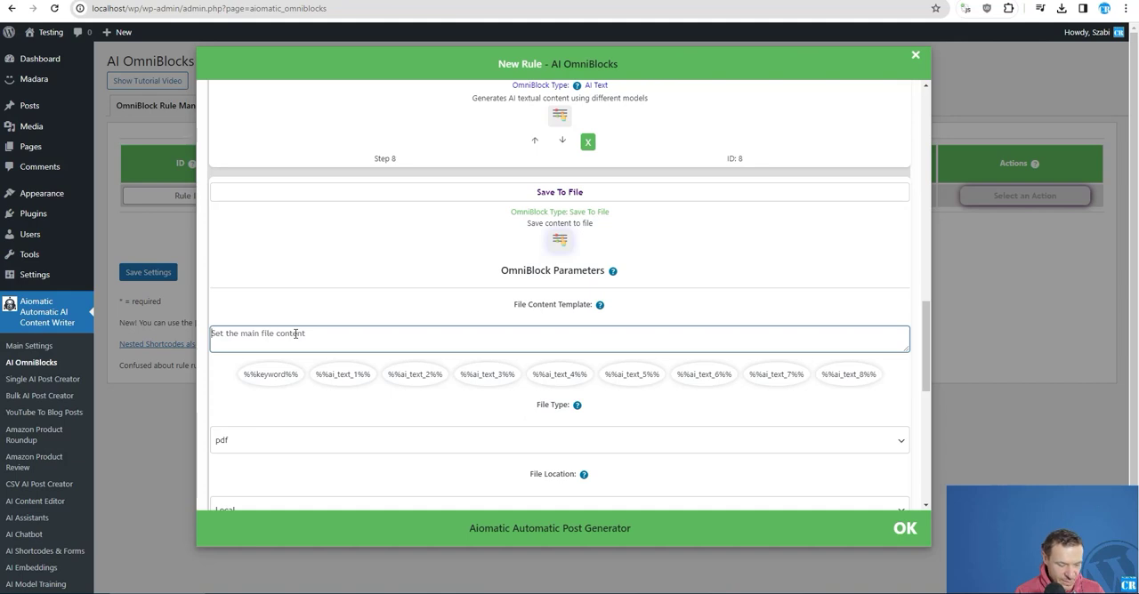
type("<")
type("h3")
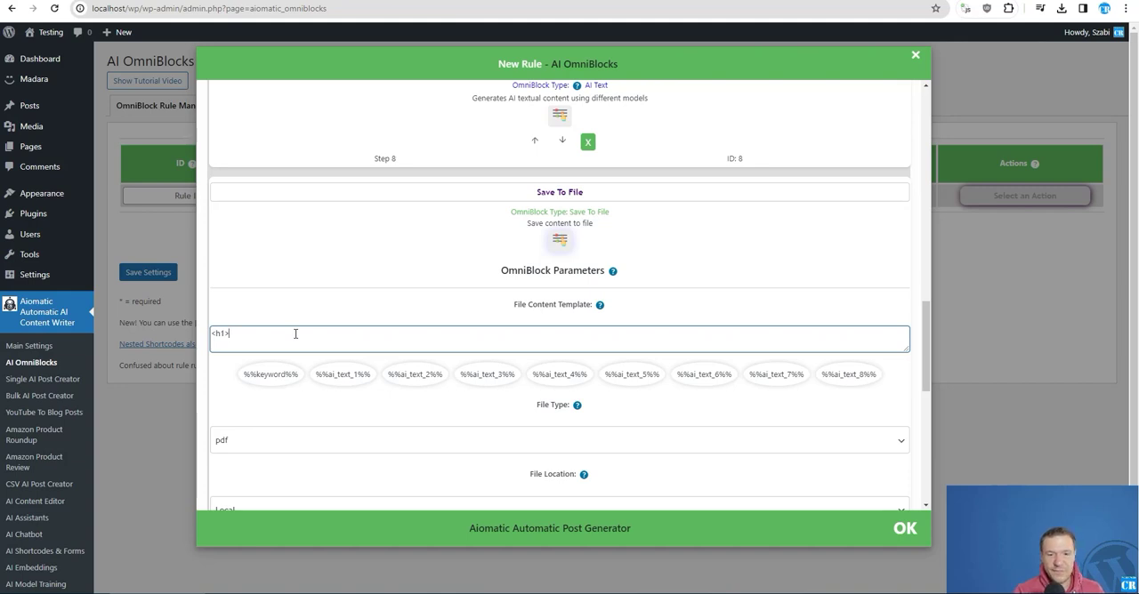
left_click_drag(906, 343, 906, 415)
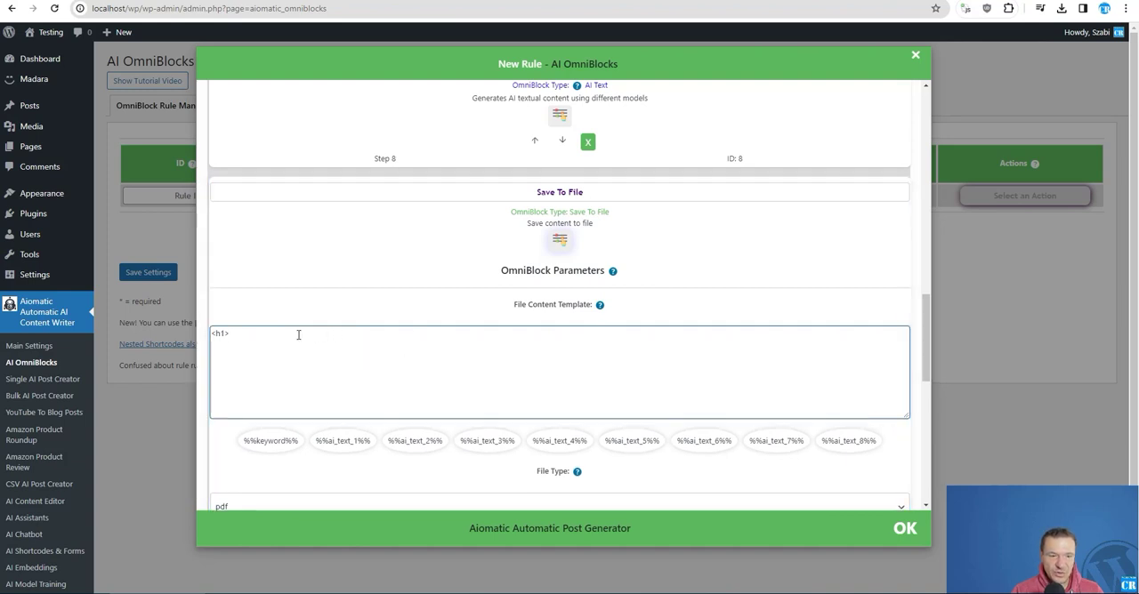
left_click(342, 442)
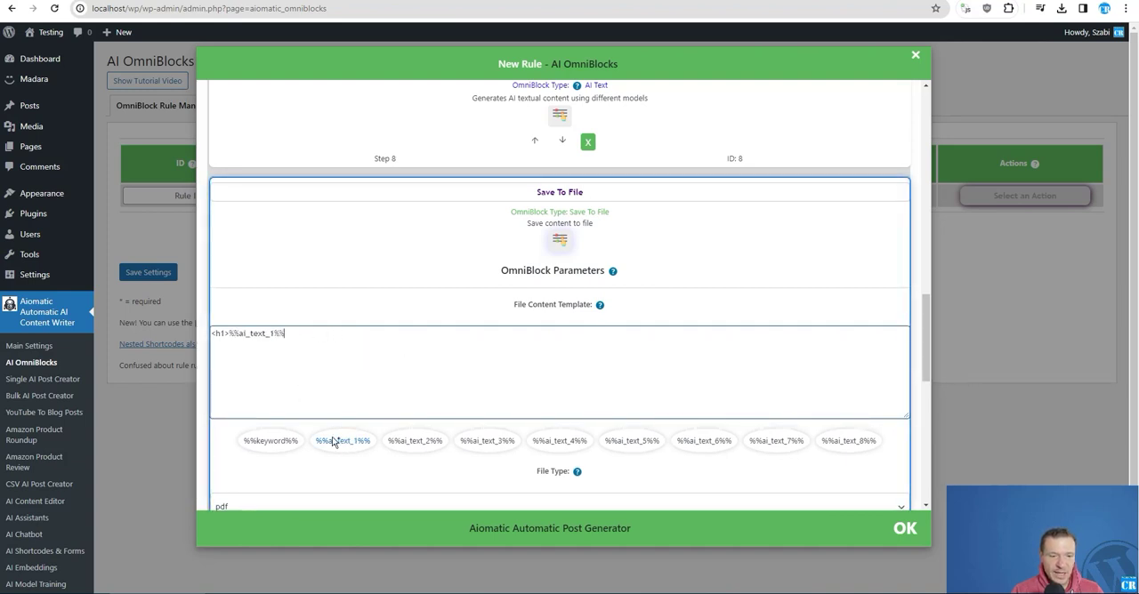
left_click_drag(926, 338, 931, 110)
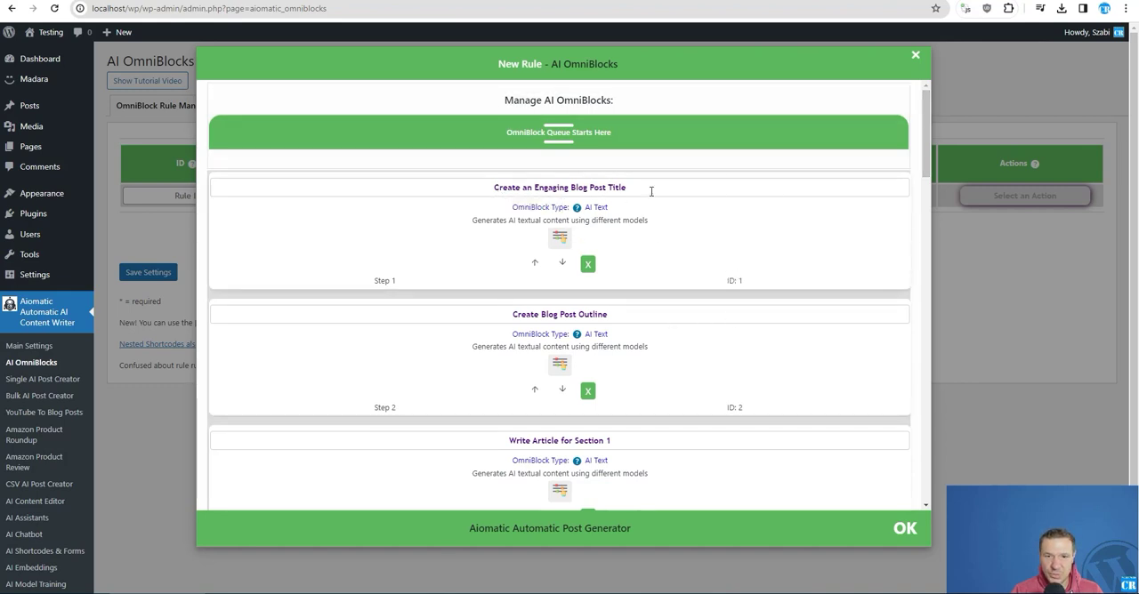
left_click_drag(925, 133, 910, 340)
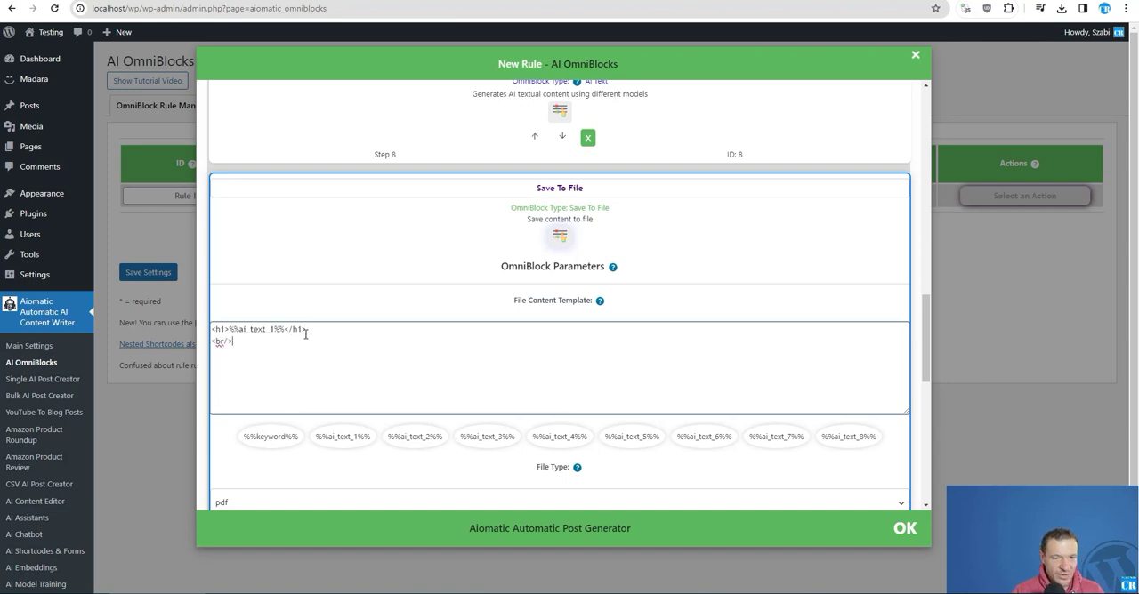
- Duplicate the <br/> line twice in the file content template, making three consecutive line breaks below the heading
left_click_drag(306, 337, 312, 331)
key("ctrl+c")
left_click(275, 339)
key("ctrl+v")
key("ctrl+v")
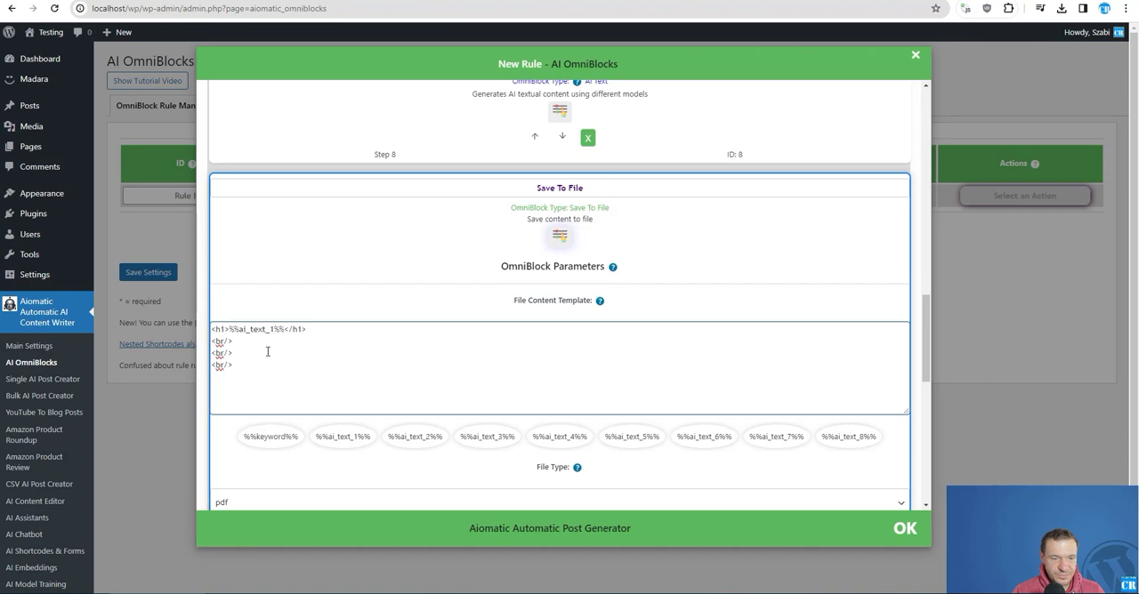
- Remove the Summarize and Tie-in with Business, Write Article for Section 5 and Write Article for Section 4 blocks from the queue
scroll(343, 328, "up", 10)
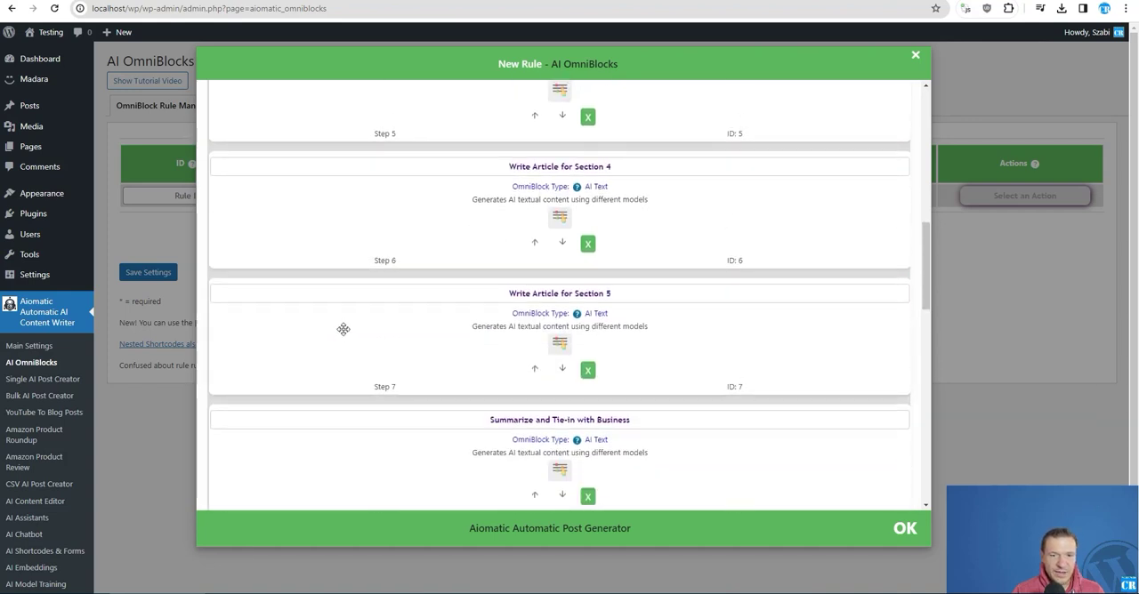
scroll(453, 294, "down", 2)
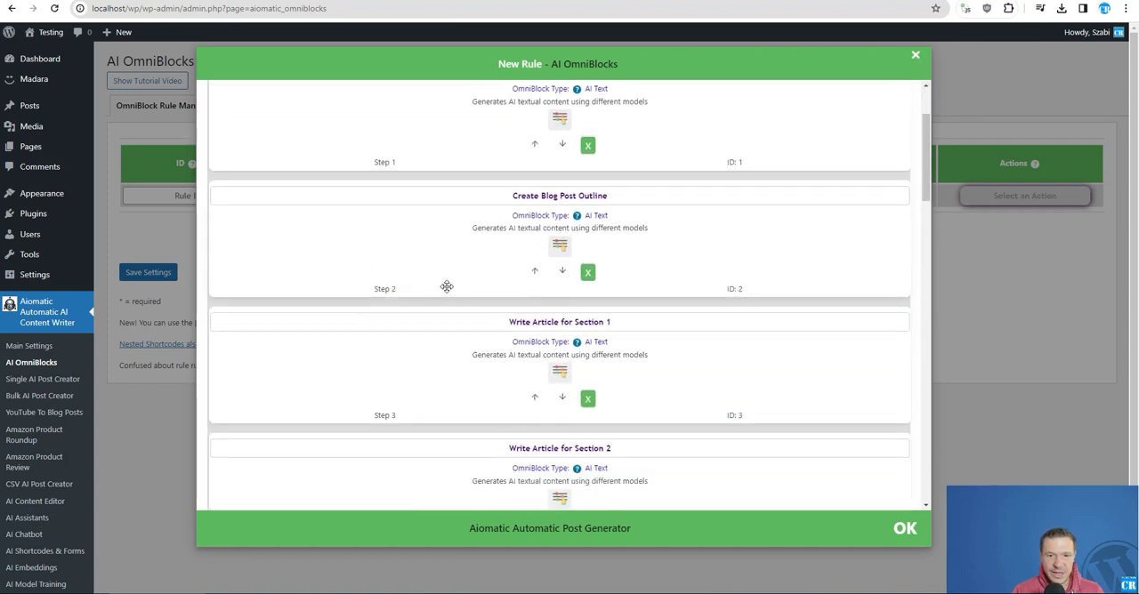
scroll(590, 342, "down", 3)
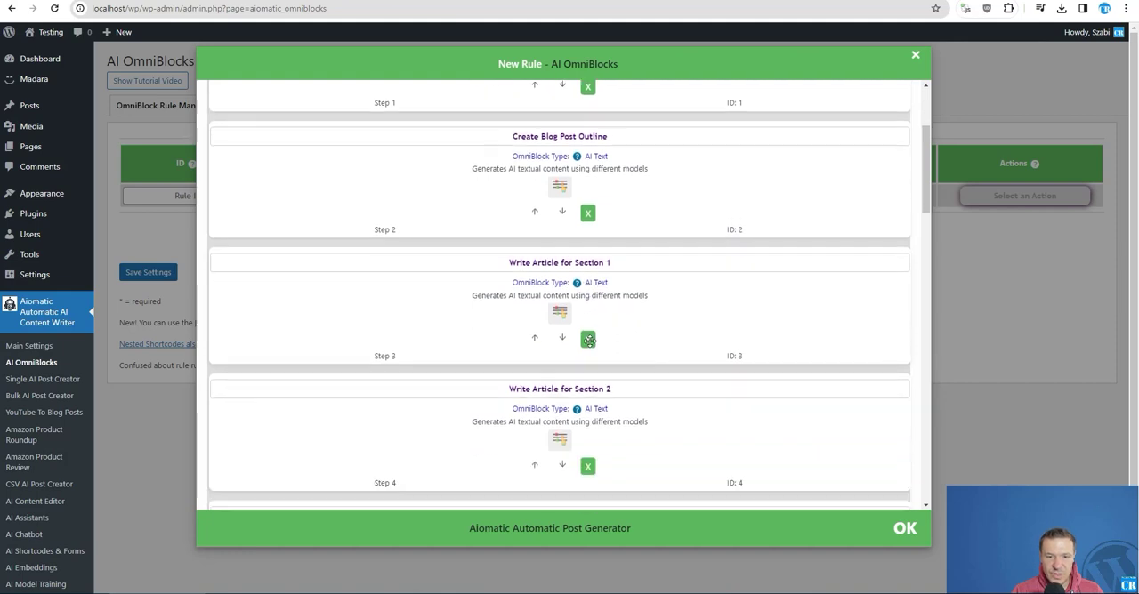
scroll(582, 299, "down", 2)
scroll(582, 300, "down", 8)
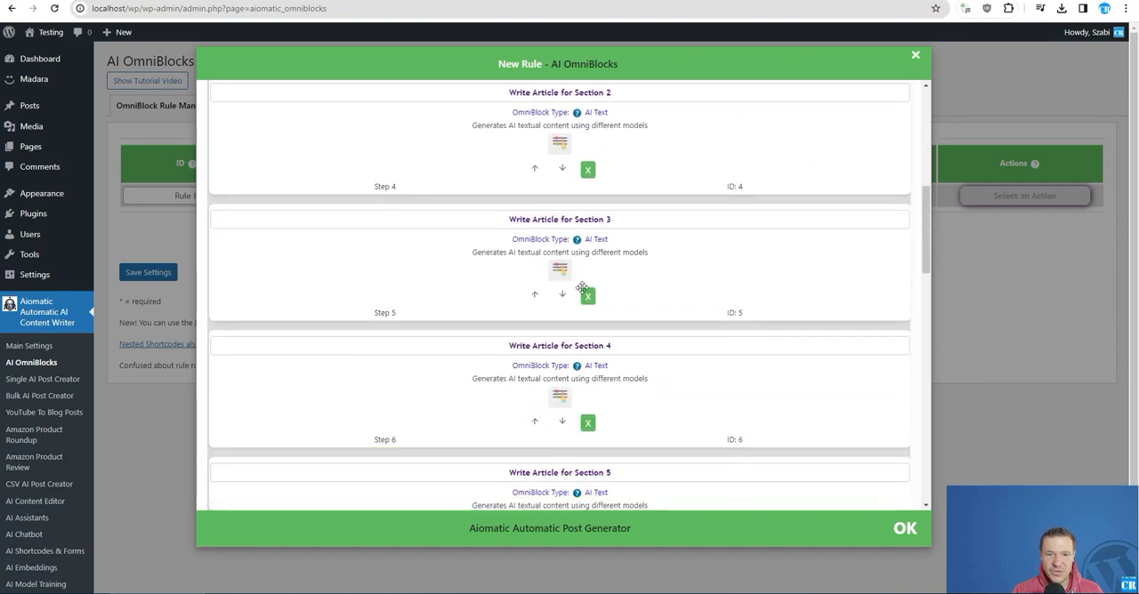
scroll(571, 300, "up", 1)
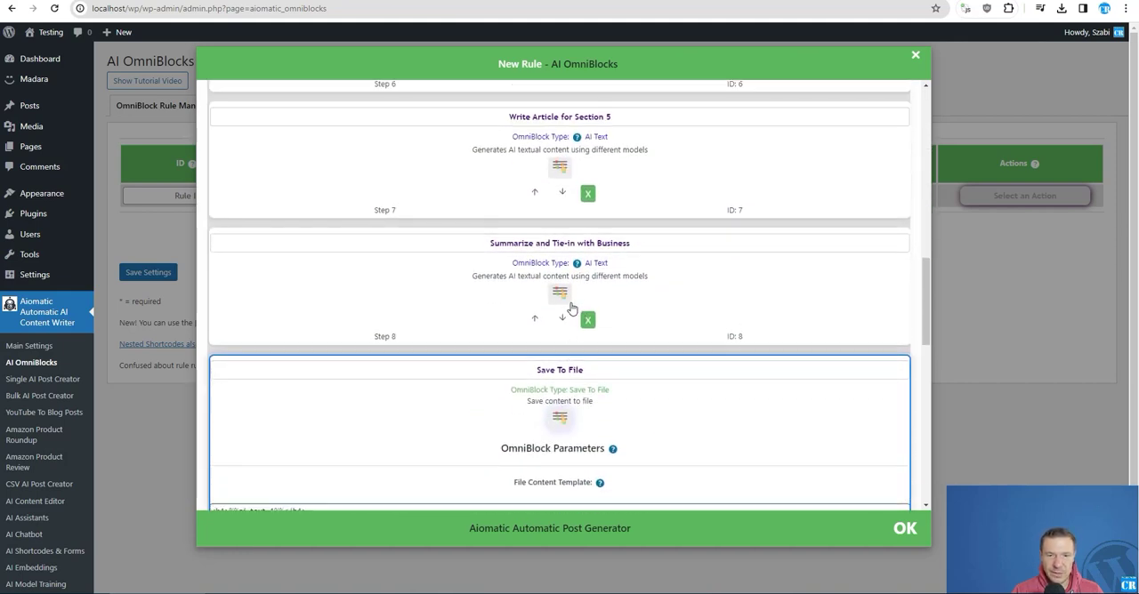
scroll(541, 277, "up", 1)
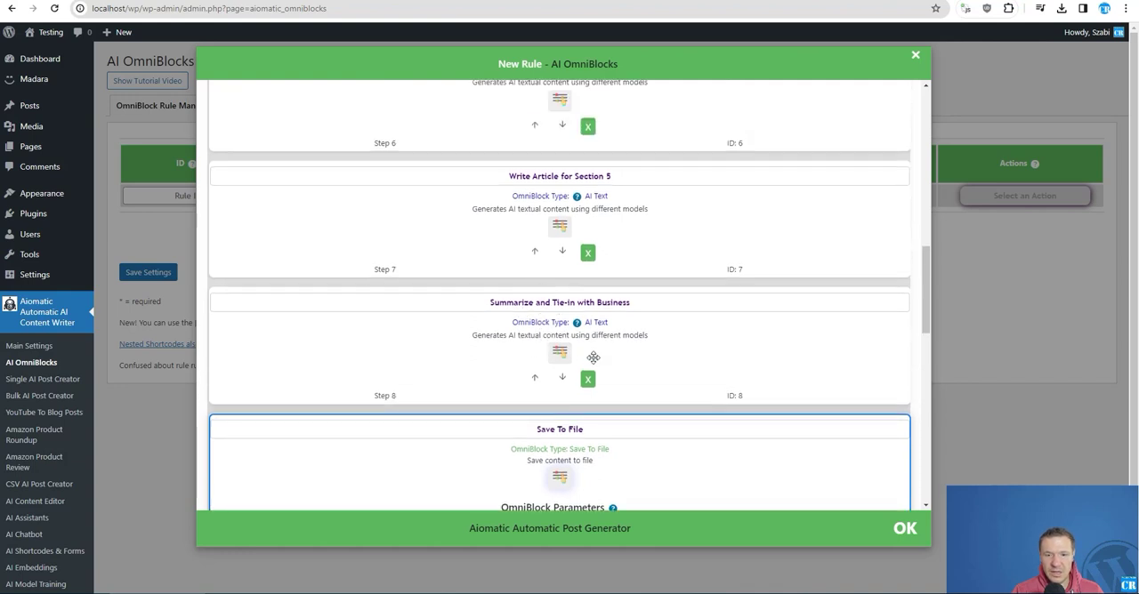
left_click(588, 380)
left_click(588, 253)
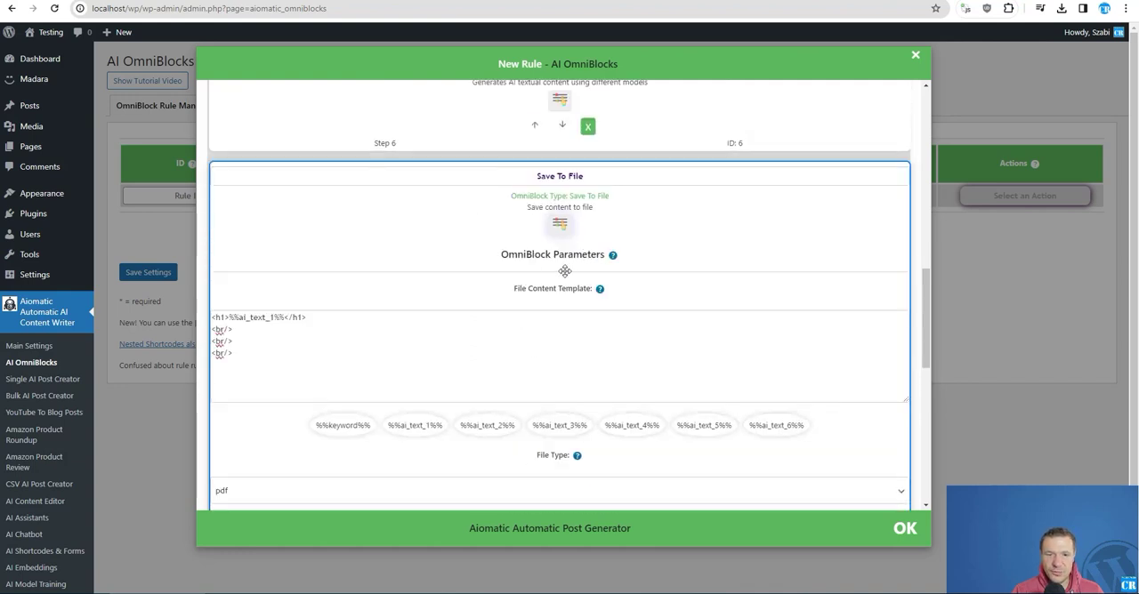
scroll(587, 253, "up", 2)
left_click(588, 249)
- Add %%ai_text_3%%, %%ai_text_4%% and %%ai_text_5%% on separate lines below the line breaks in the file content template
scroll(595, 285, "up", 6)
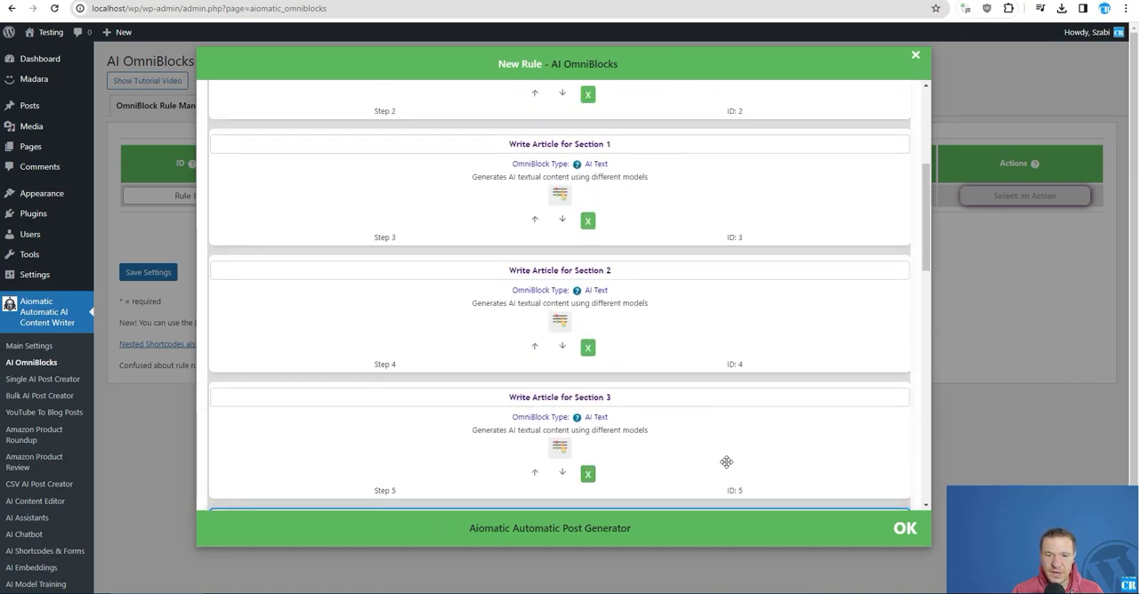
scroll(602, 404, "up", 1)
scroll(597, 374, "up", 2)
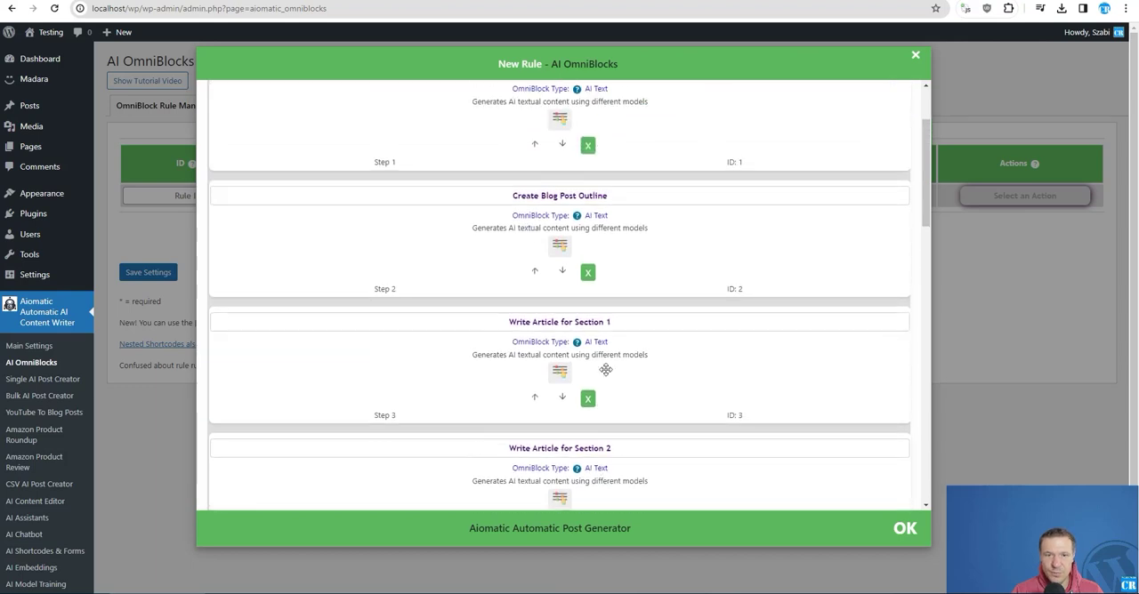
scroll(580, 272, "down", 1)
scroll(580, 272, "down", 8)
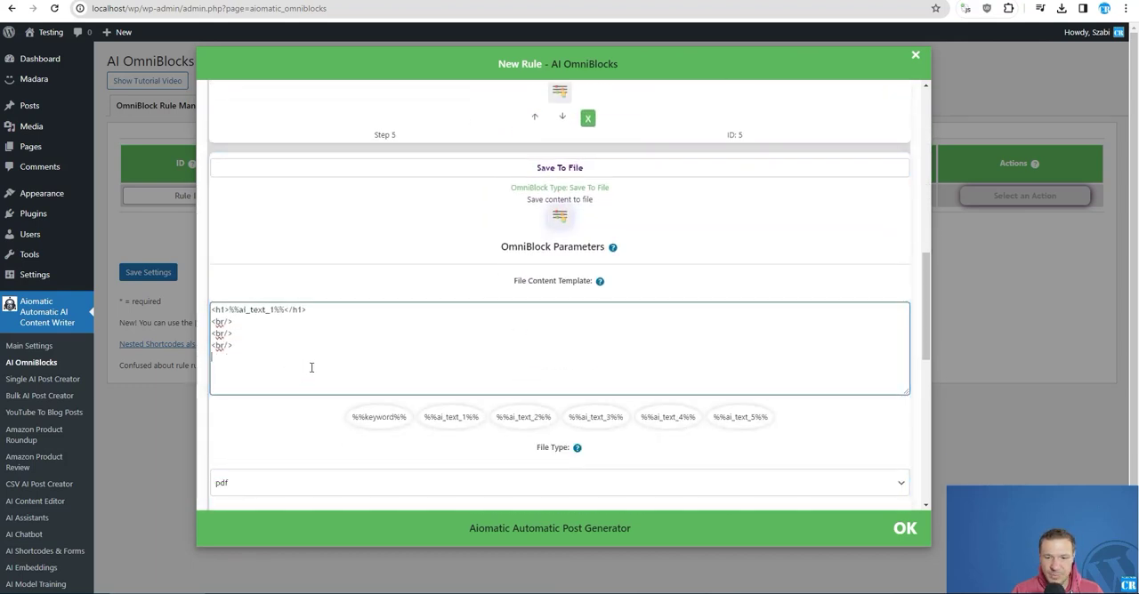
left_click(594, 420)
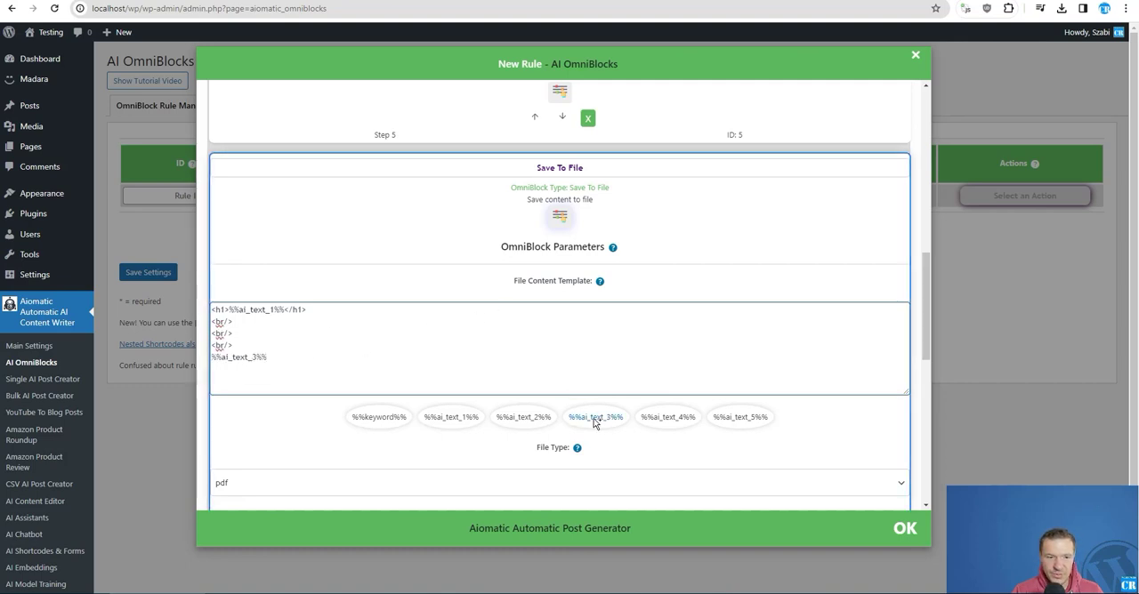
left_click(657, 419)
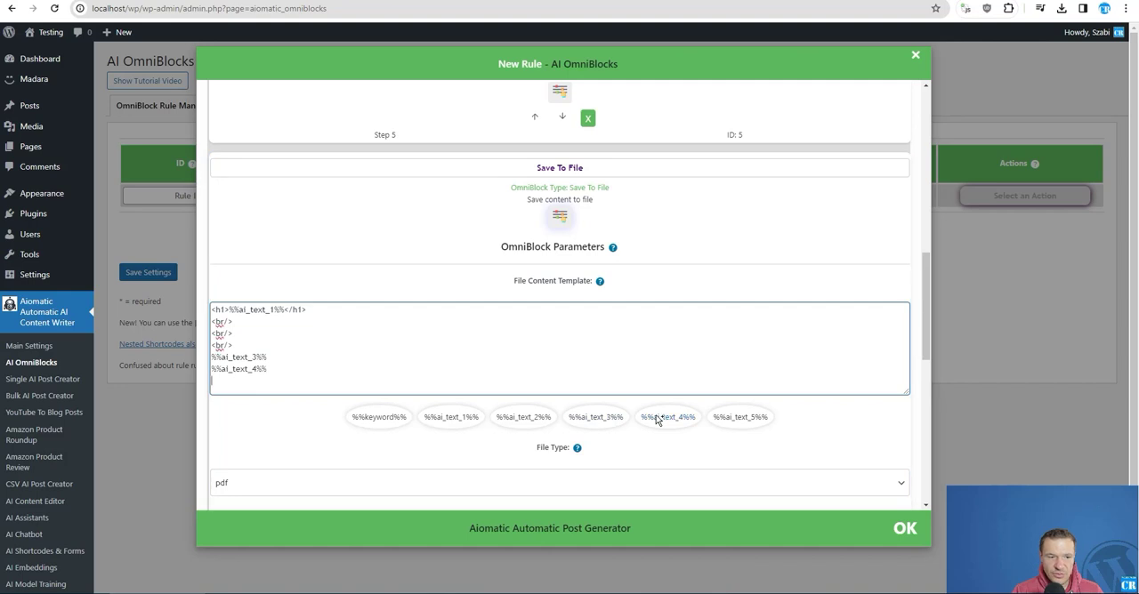
left_click(757, 419)
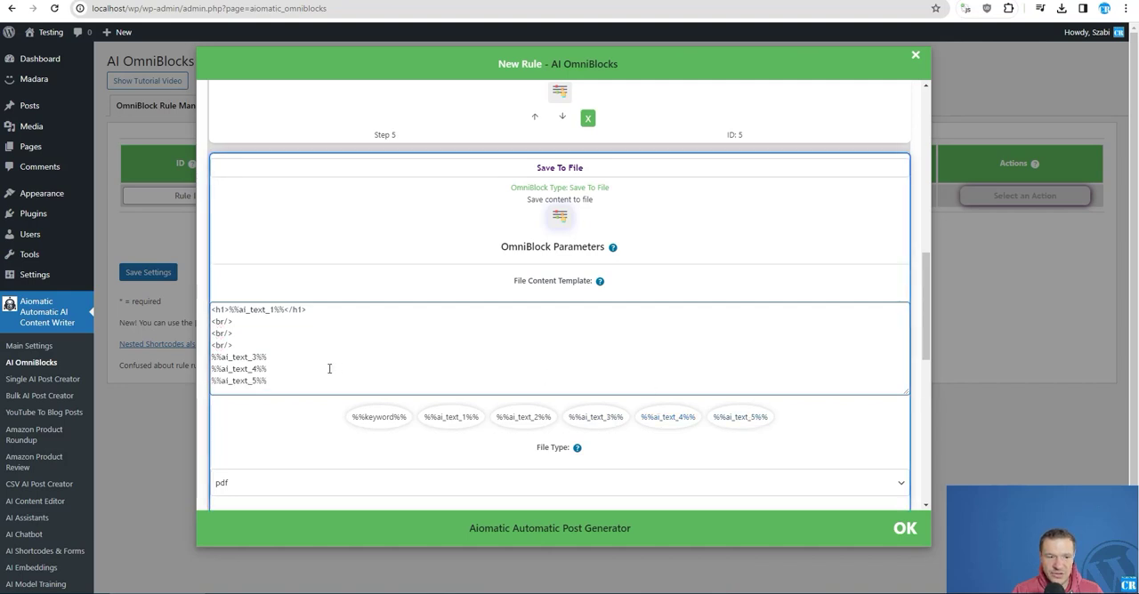
- Compare the variables in the file content template with the title and article section blocks in the queue
scroll(329, 368, "up", 8)
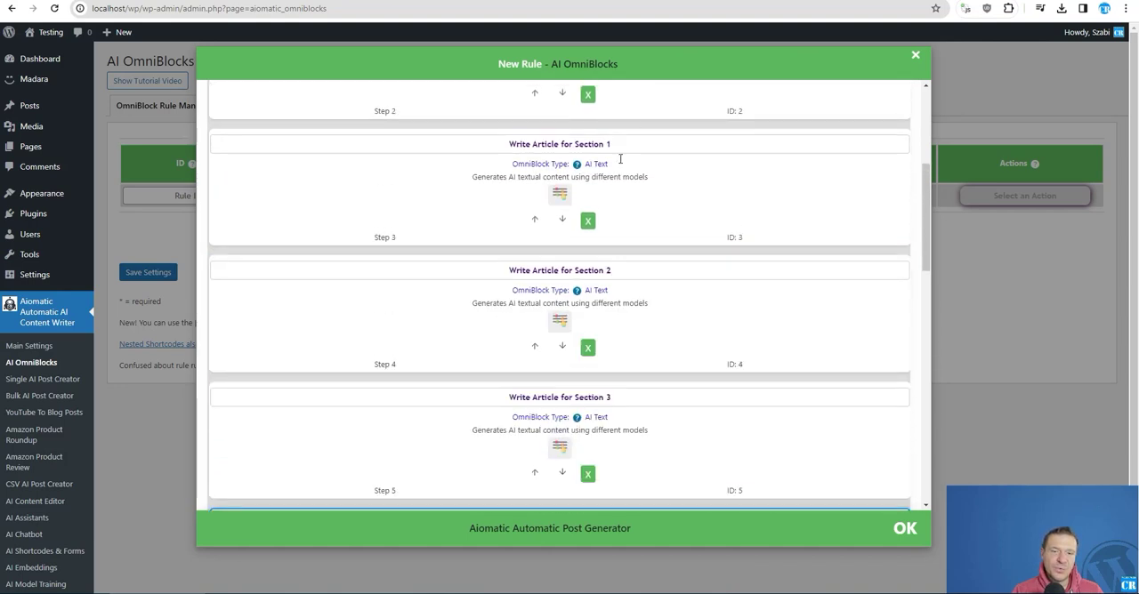
scroll(620, 323, "down", 10)
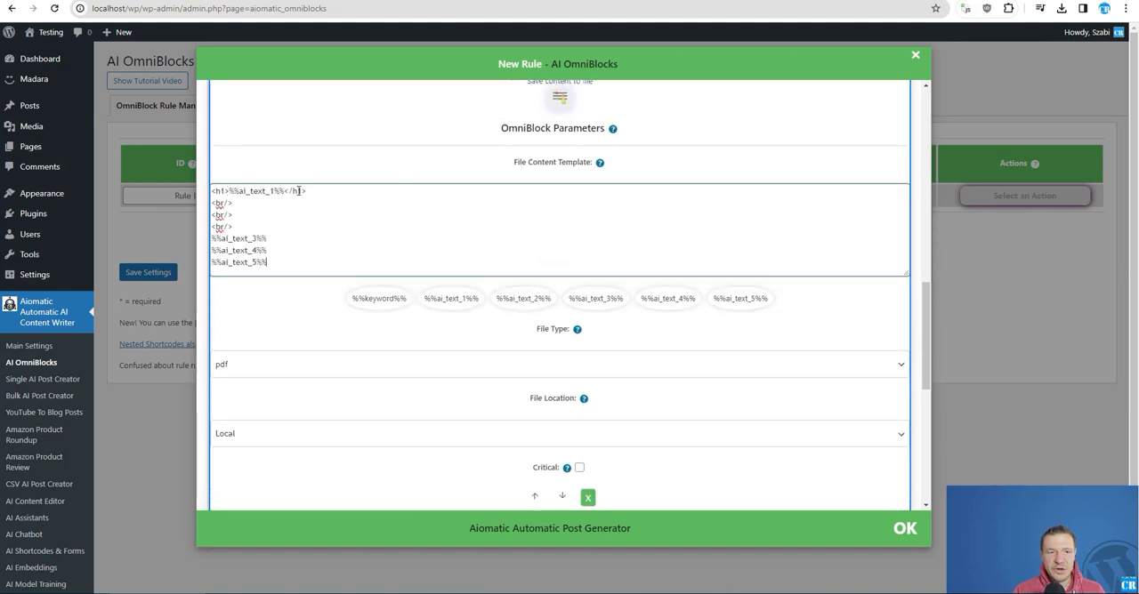
double_click(246, 191)
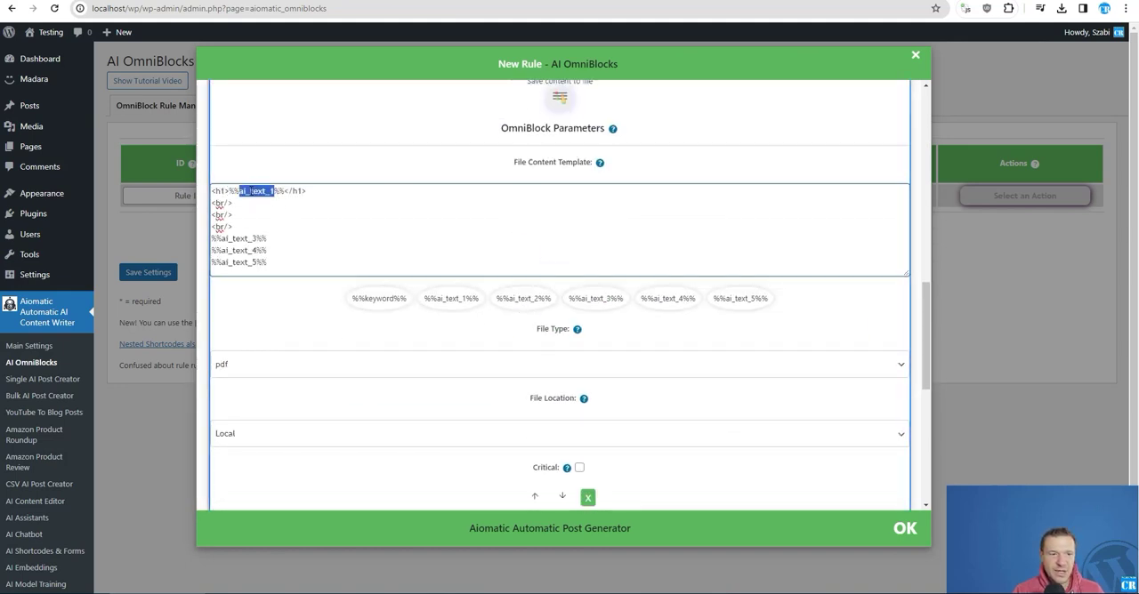
left_click_drag(221, 238, 257, 263)
left_click(230, 251)
scroll(476, 259, "up", 1)
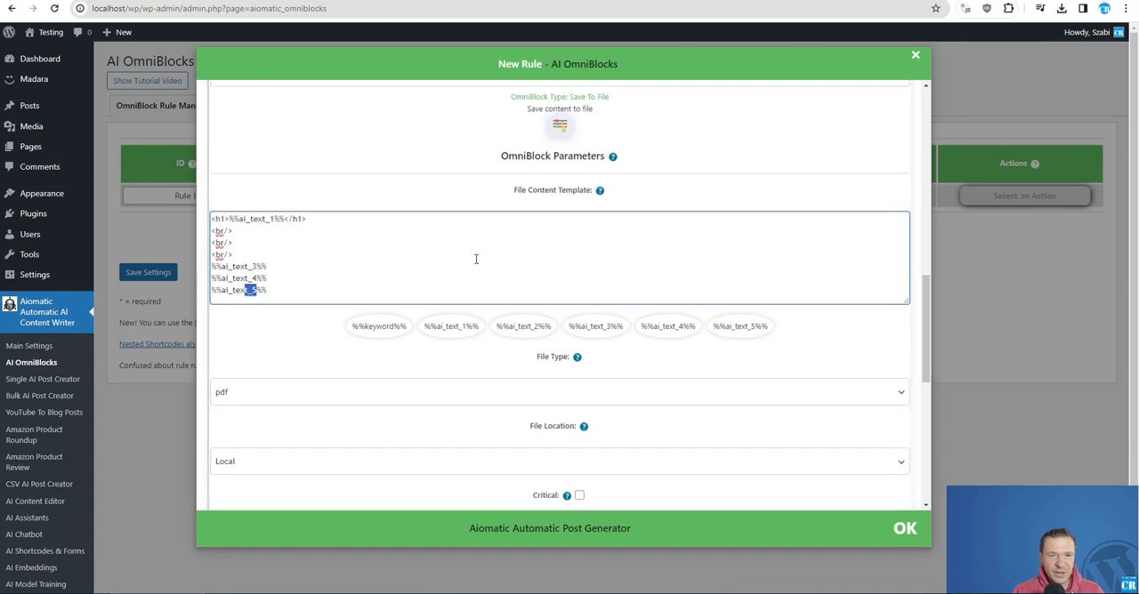
scroll(476, 259, "up", 5)
scroll(506, 362, "down", 5)
- Close the block configuration, set the new rule's keyword to "Dog training for PROs" and save the settings
left_click(157, 280)
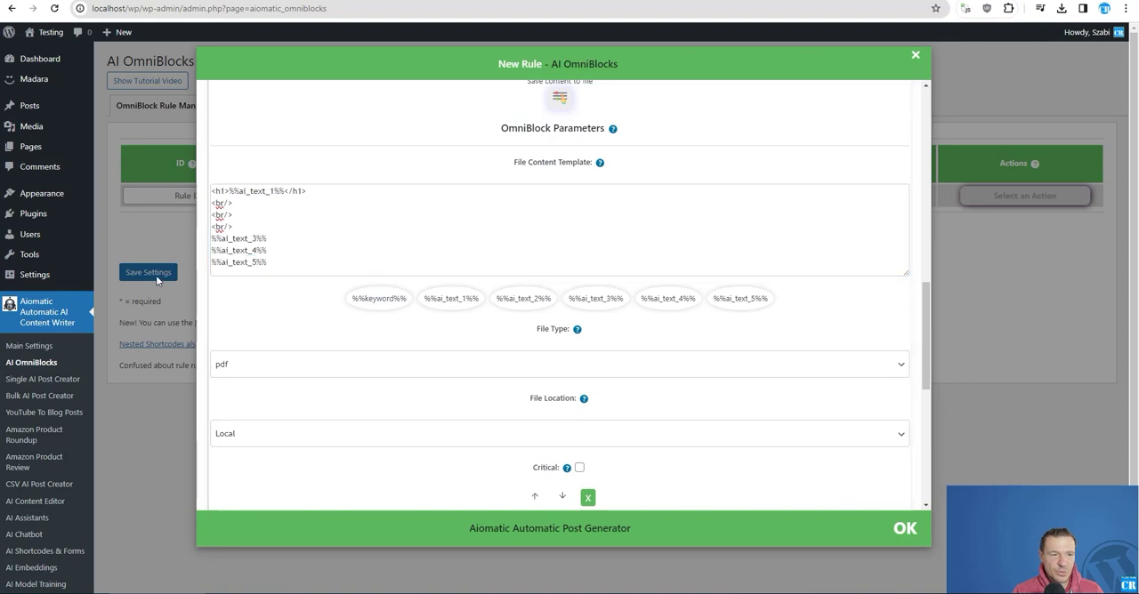
left_click(292, 196)
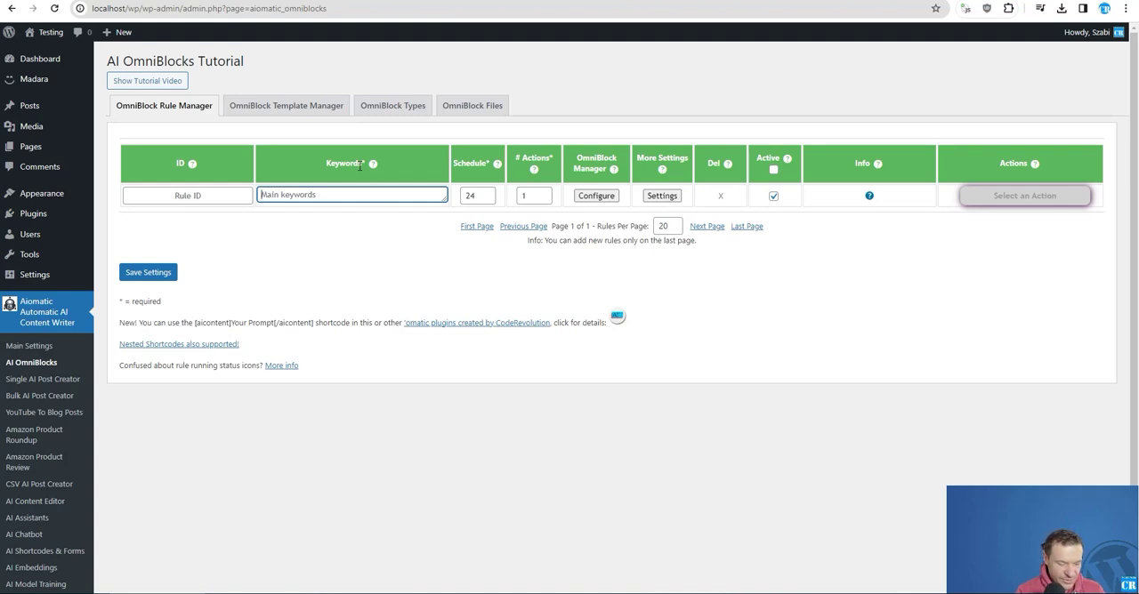
type("Dog training for PROs")
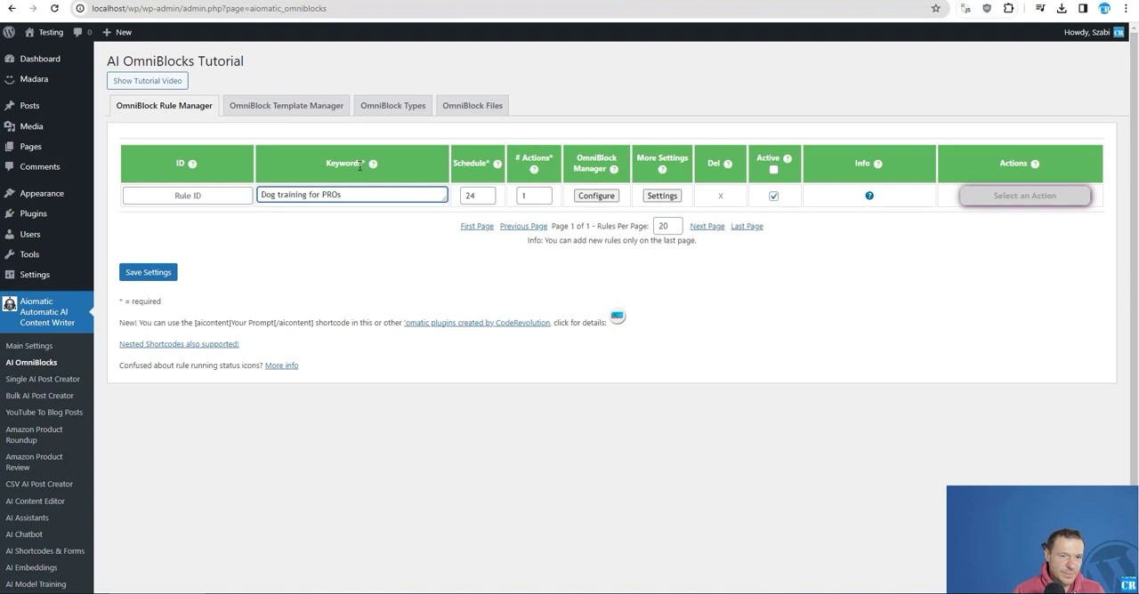
left_click(162, 273)
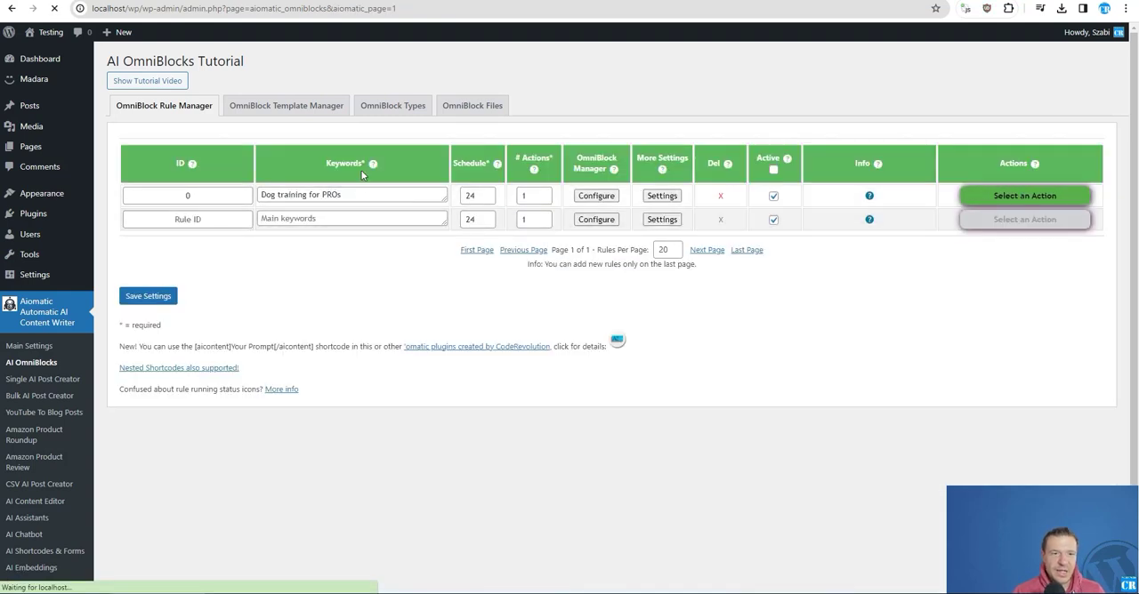
- Run the "Dog training for PROs" rule manually and confirm its execution
left_click(1025, 196)
left_click(987, 222)
key("Return")
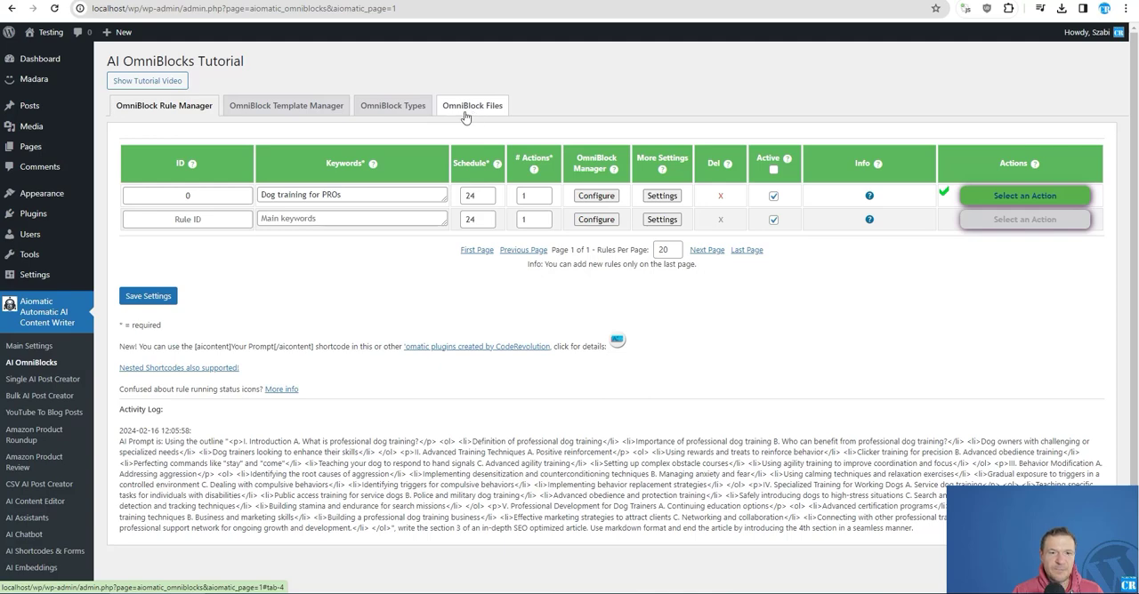
- Open the OmniBlock files manager and sync its list of generated files
mouse_move(870, 197)
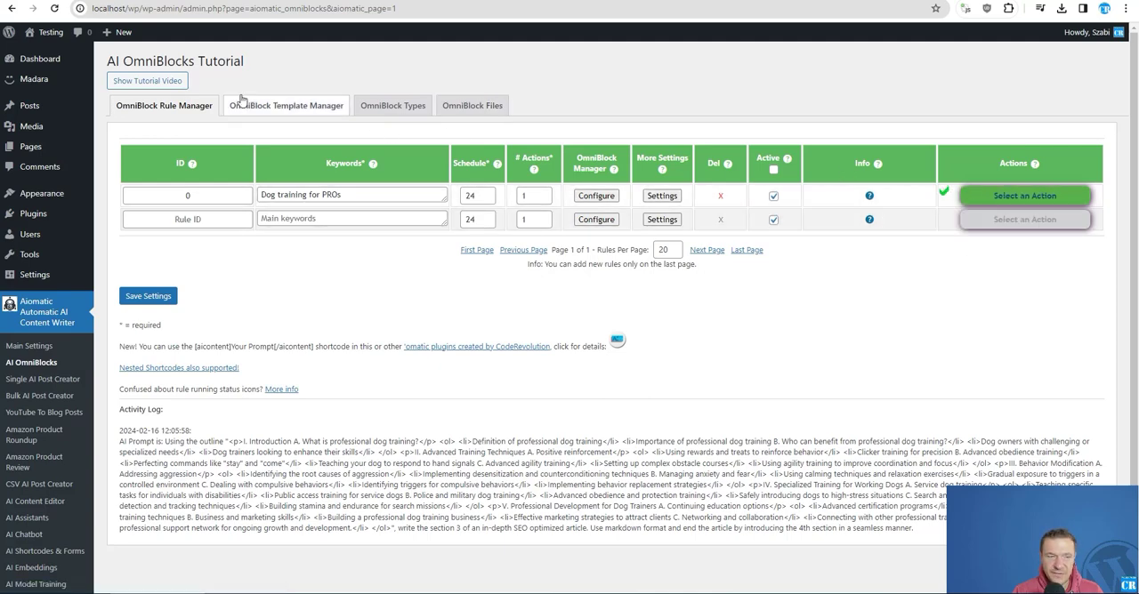
left_click(481, 106)
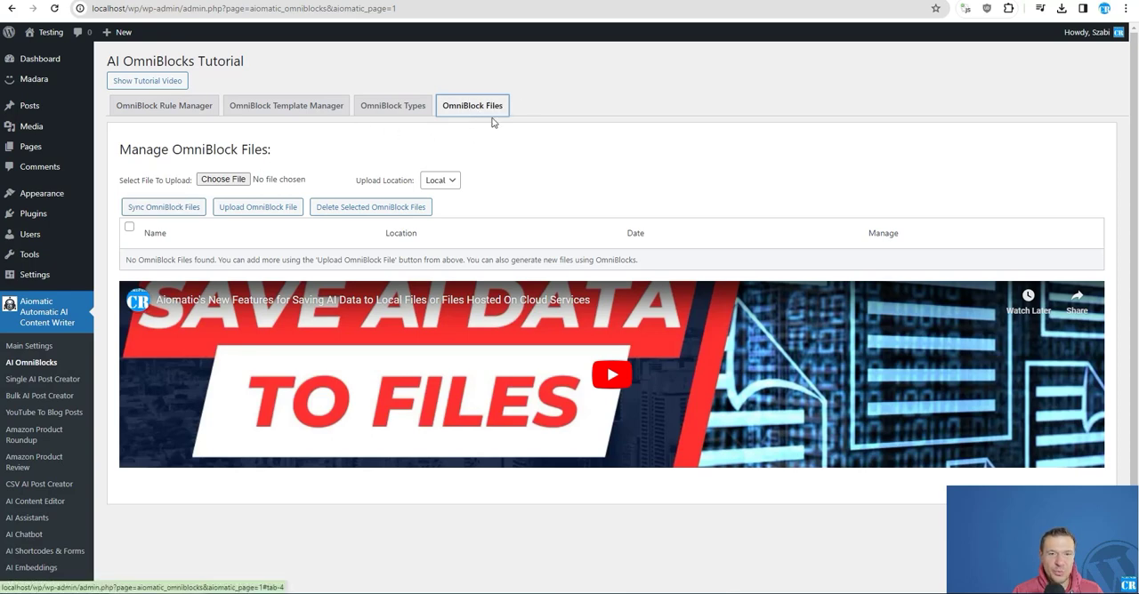
left_click(158, 209)
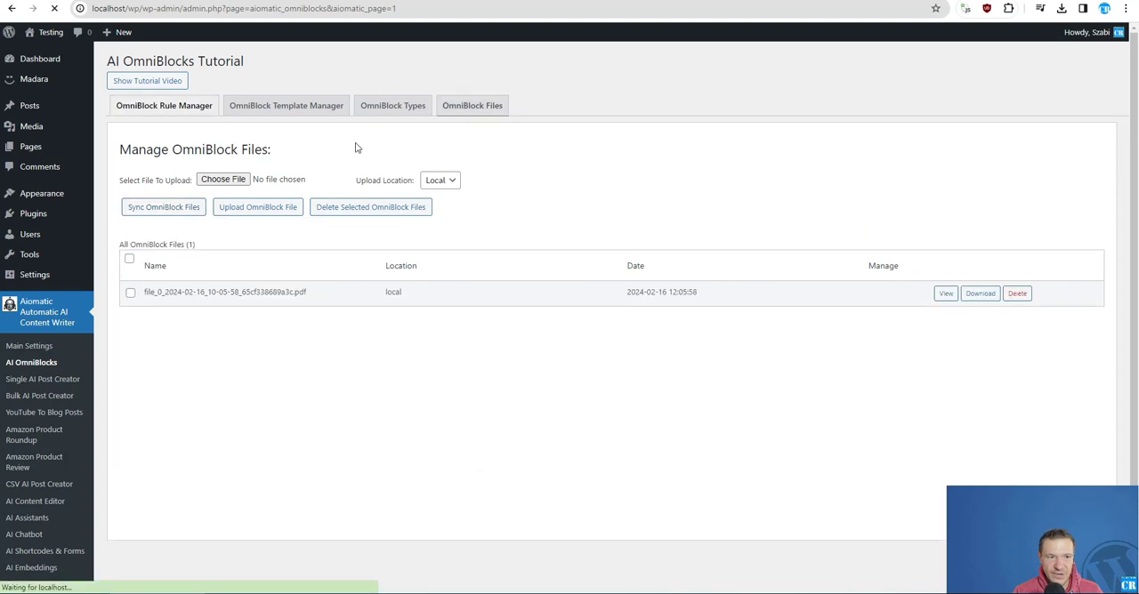
- Open the generated PDF from the file list, review its title, article sections and ending, and close it
left_click_drag(145, 292, 304, 293)
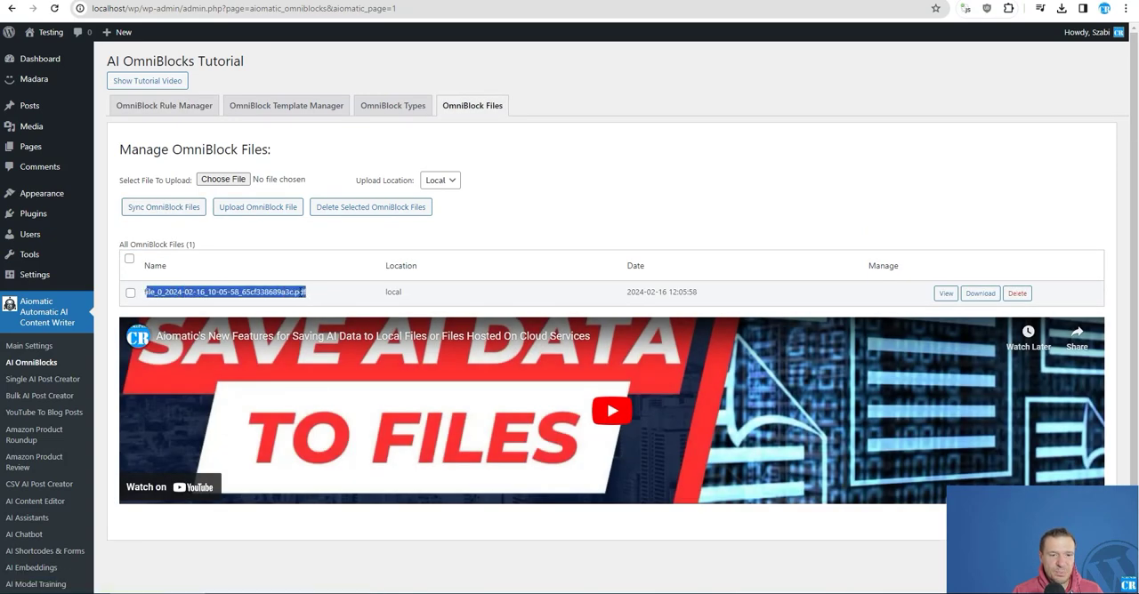
left_click(945, 294)
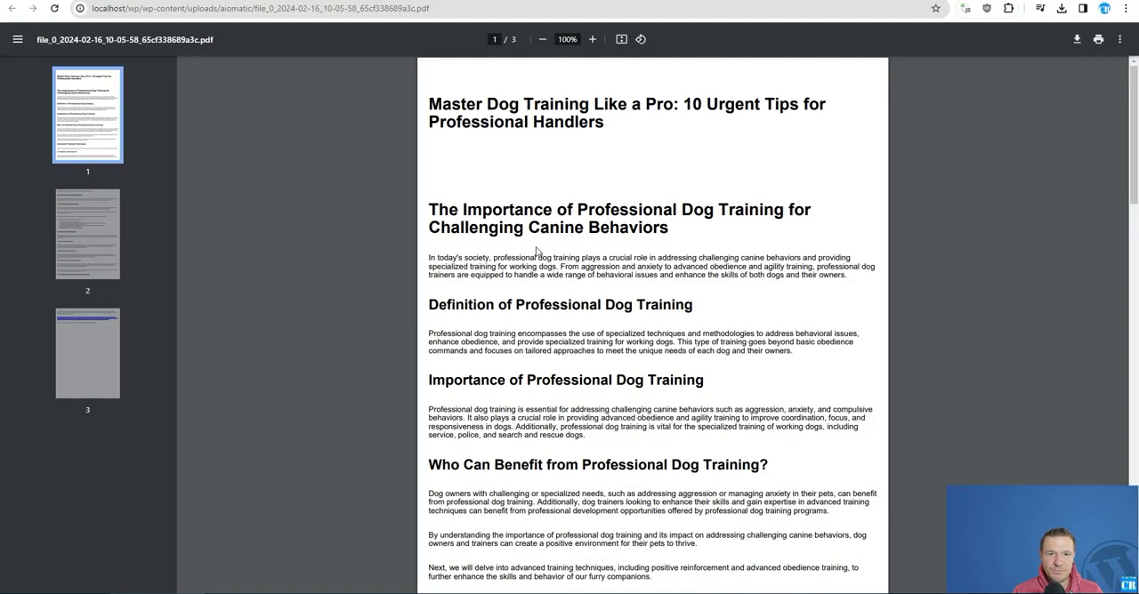
scroll(513, 251, "down", 9)
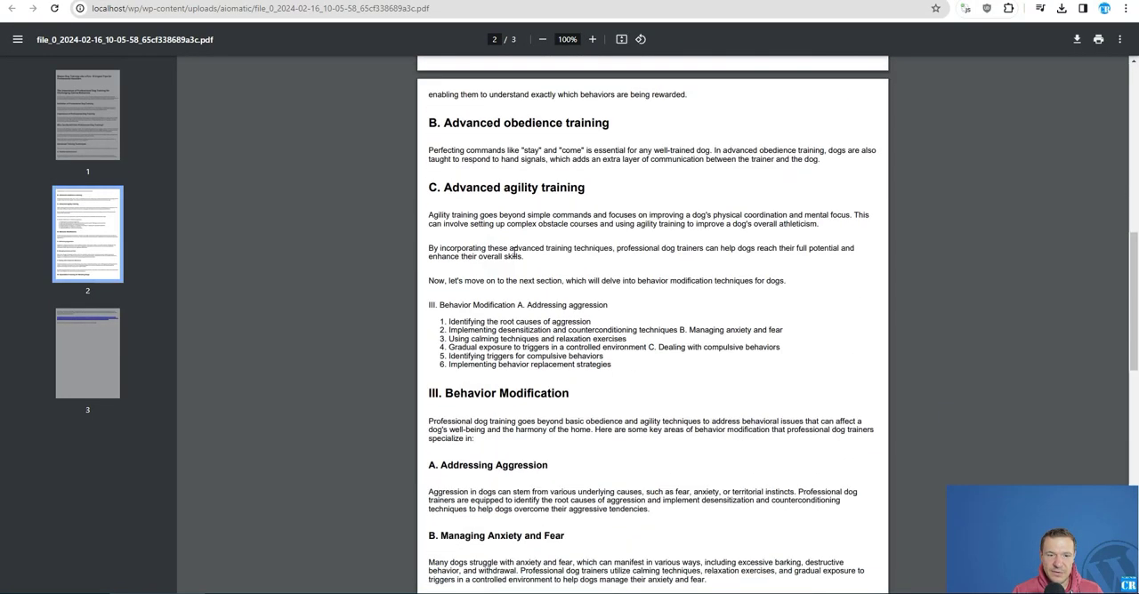
scroll(514, 251, "down", 2)
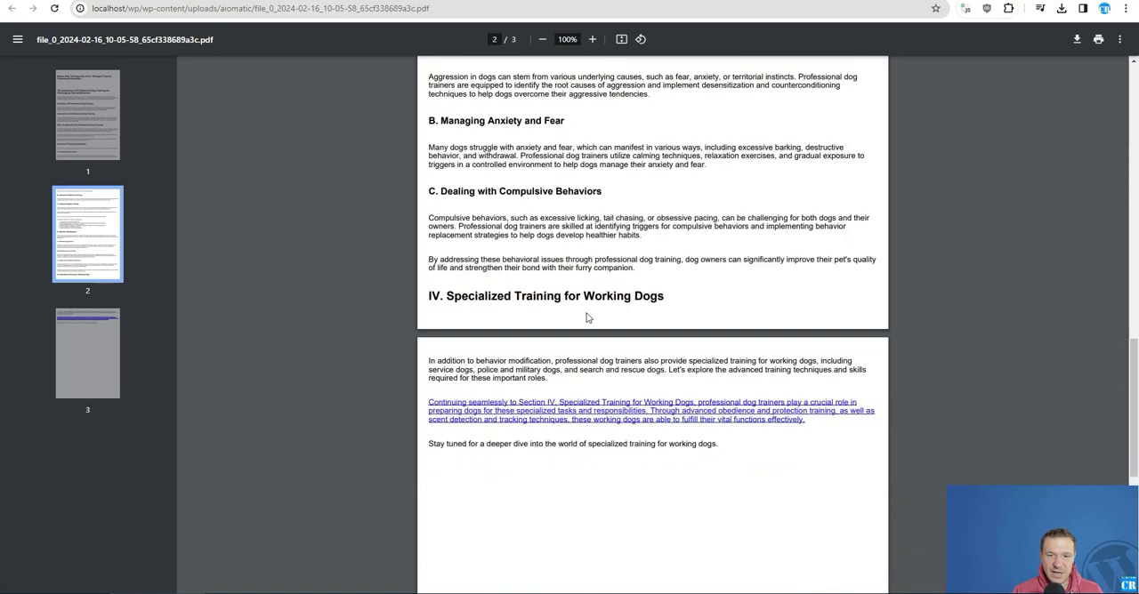
scroll(586, 317, "up", 11)
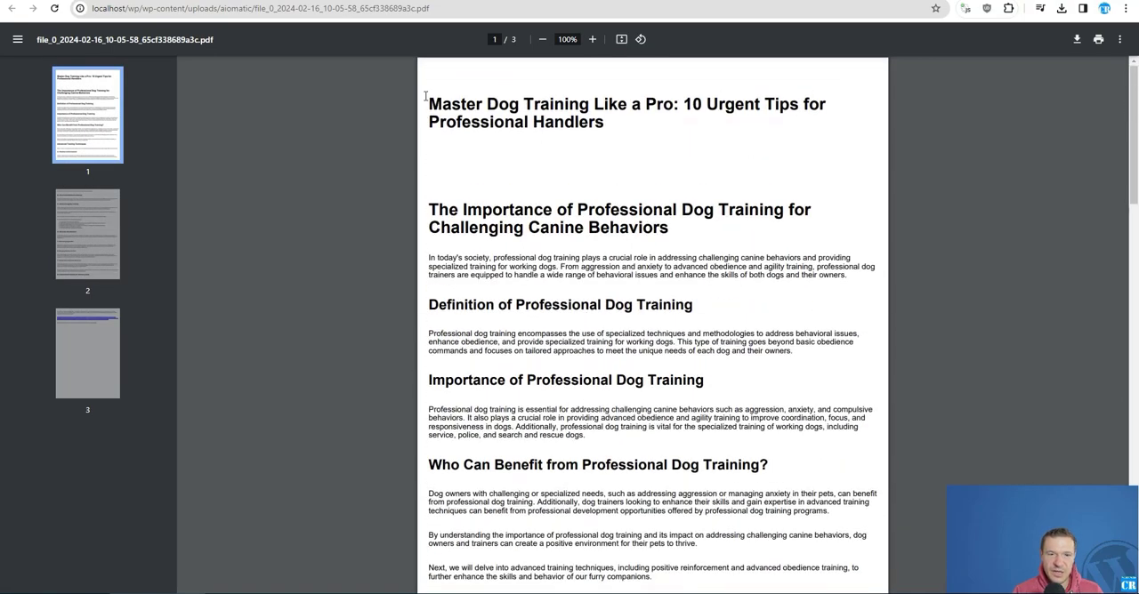
left_click_drag(426, 96, 653, 127)
left_click(653, 127)
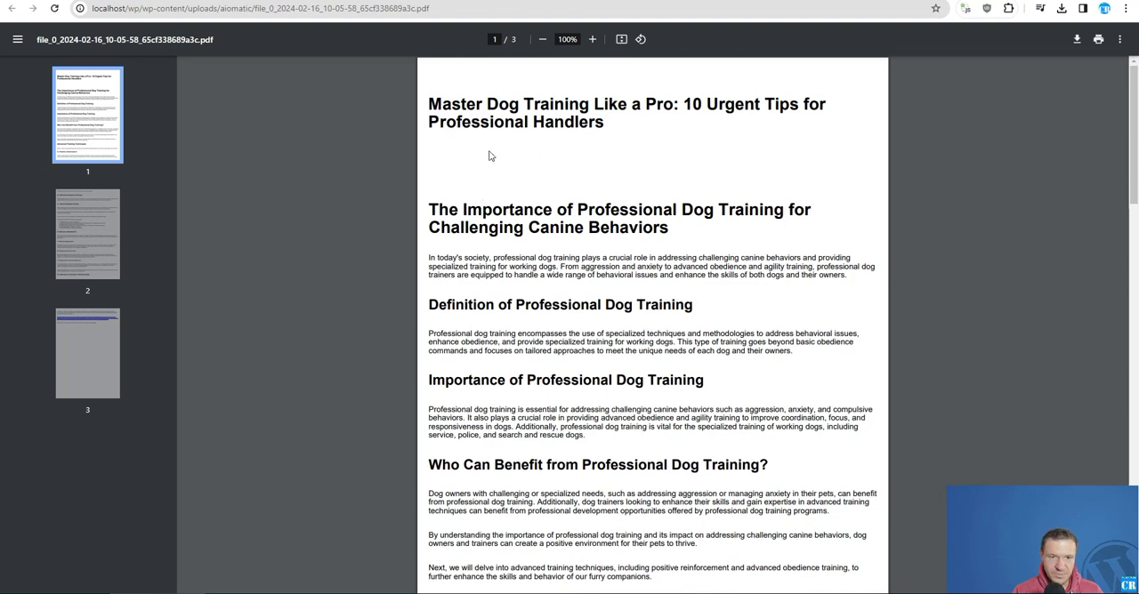
scroll(462, 206, "down", 6)
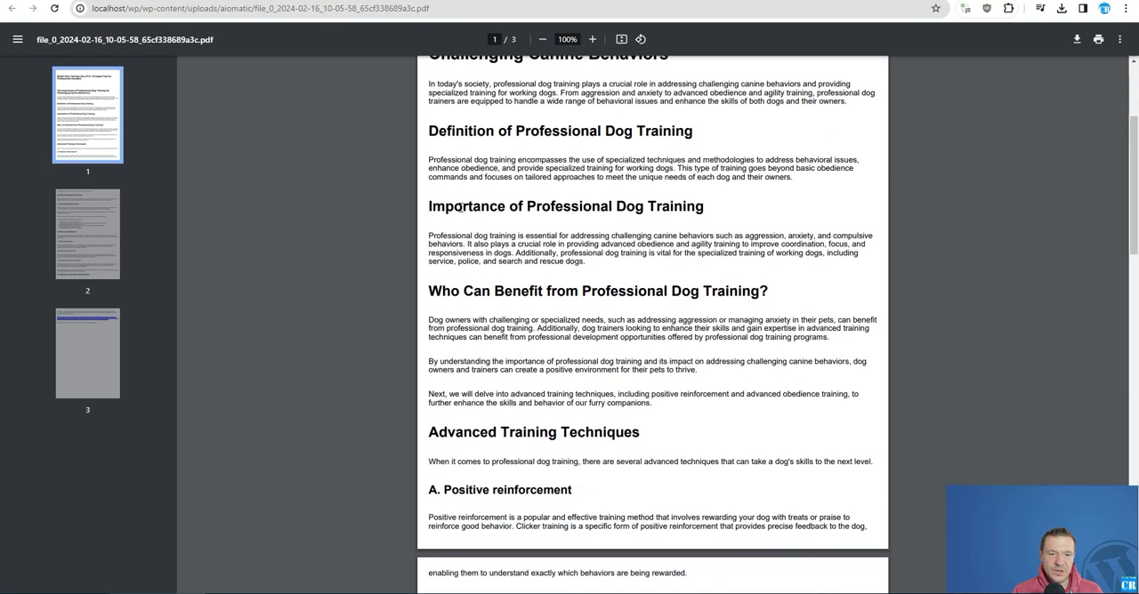
scroll(461, 205, "down", 5)
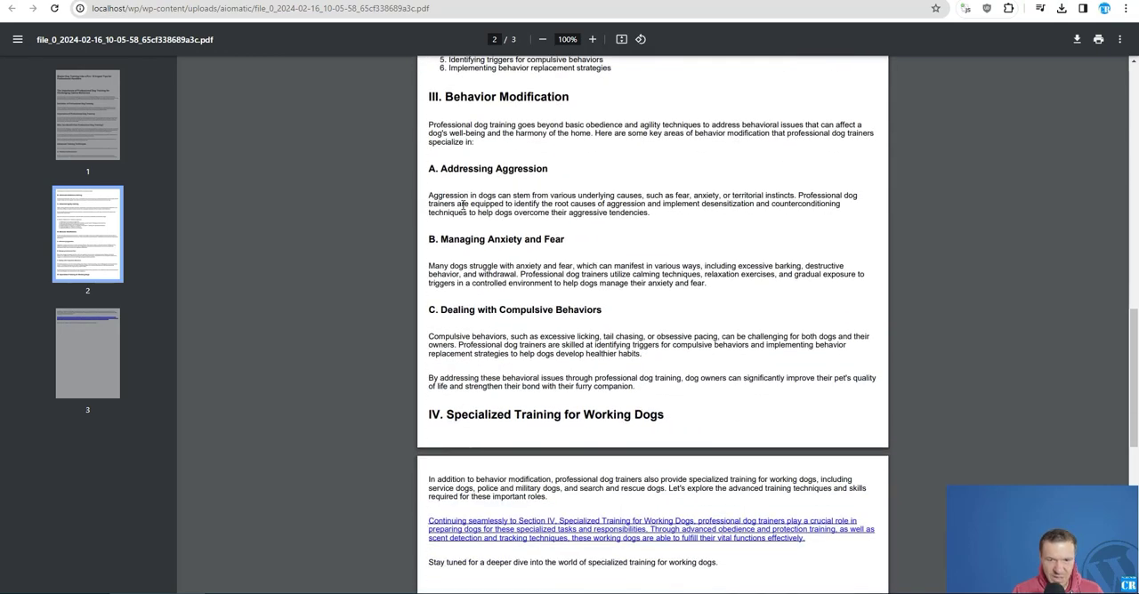
scroll(462, 205, "up", 11)
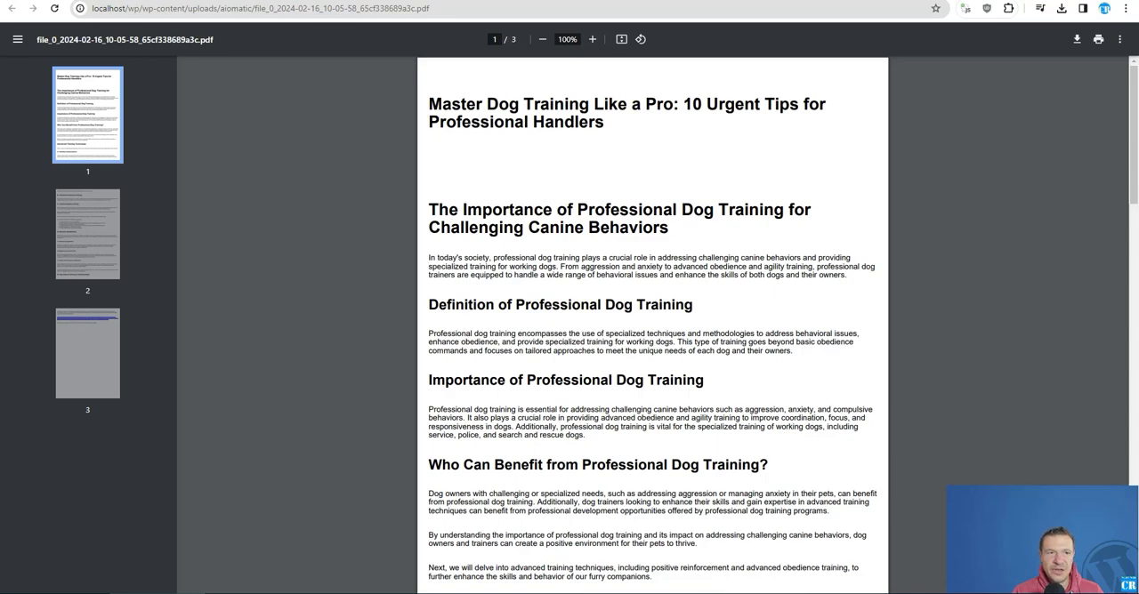
key("ctrl+w")
left_click(329, 273)
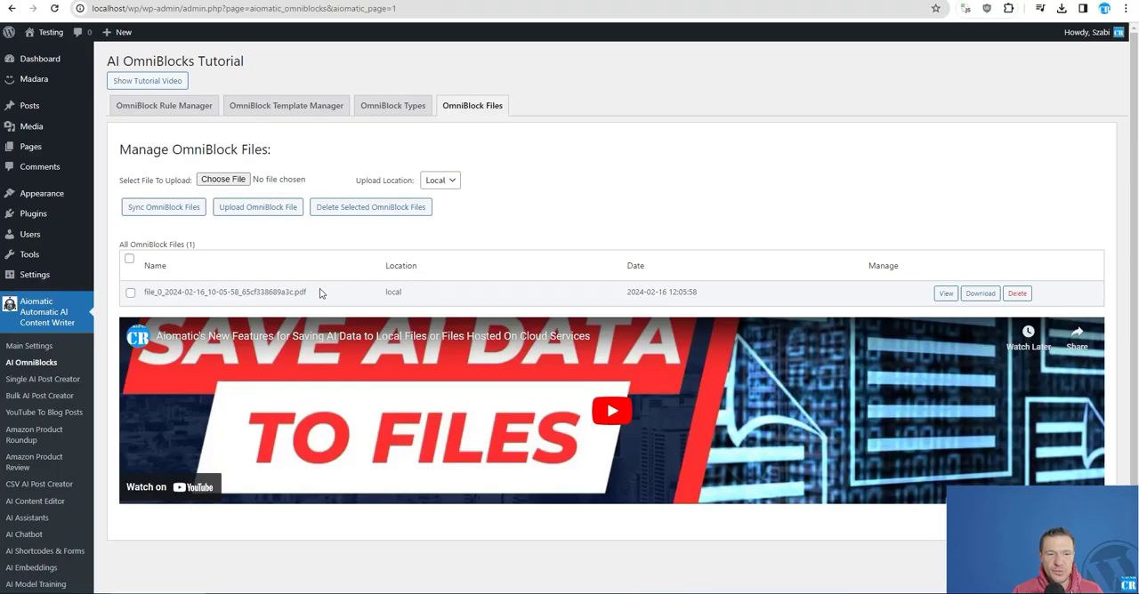
left_click_drag(306, 293, 142, 294)
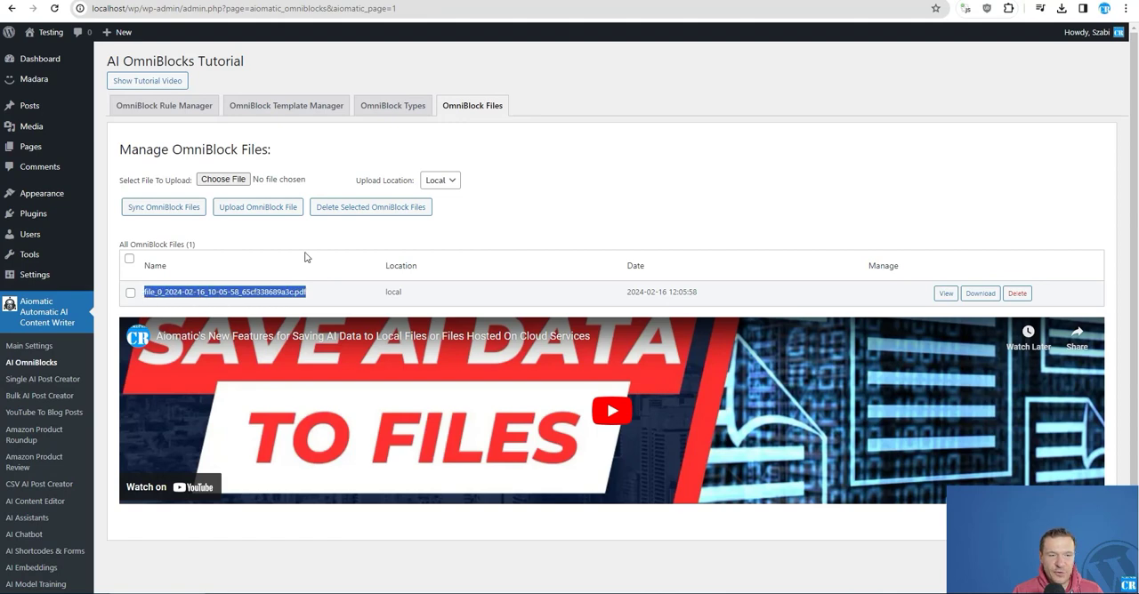
left_click(327, 1)
left_click(205, 1)
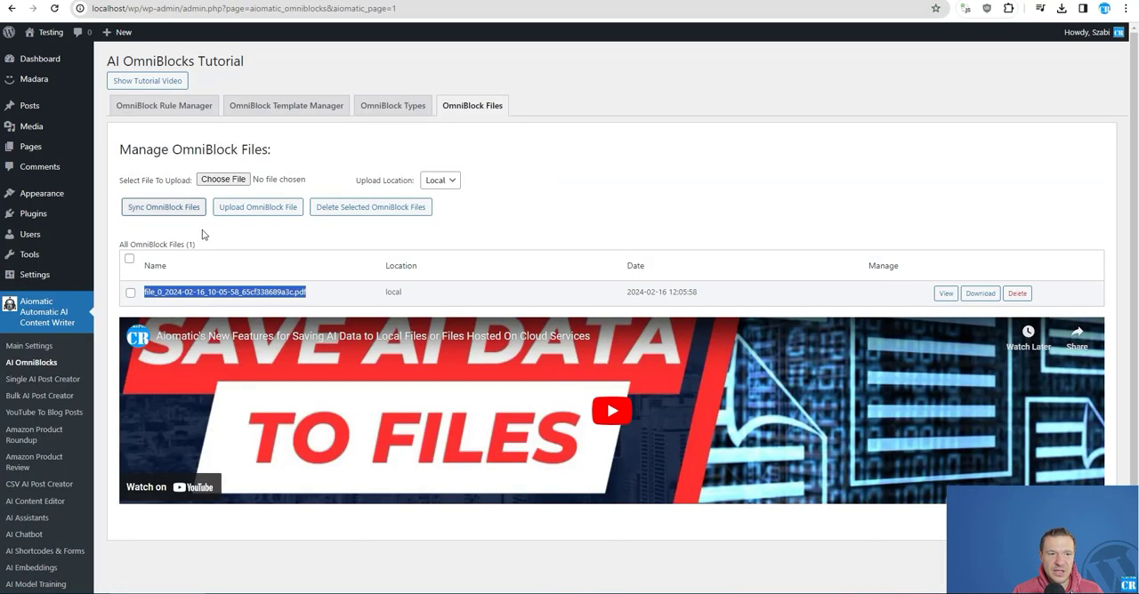
left_click(191, 271)
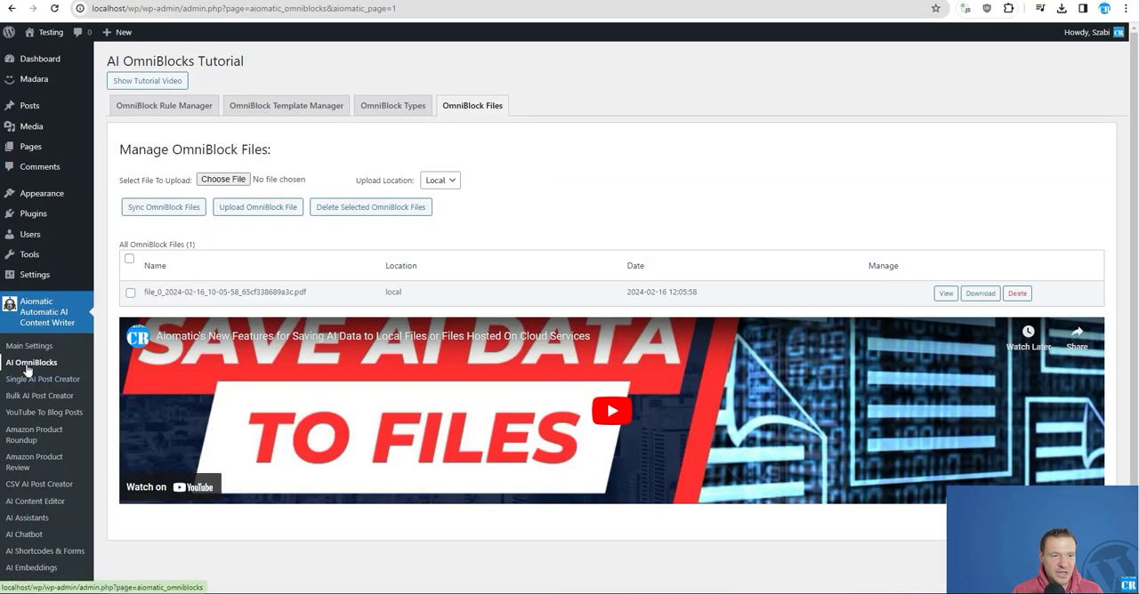
- Open the Save To File parameters of rule 0, enlarge the file content template, examine its variables and close the configuration
left_click(158, 106)
left_click(612, 197)
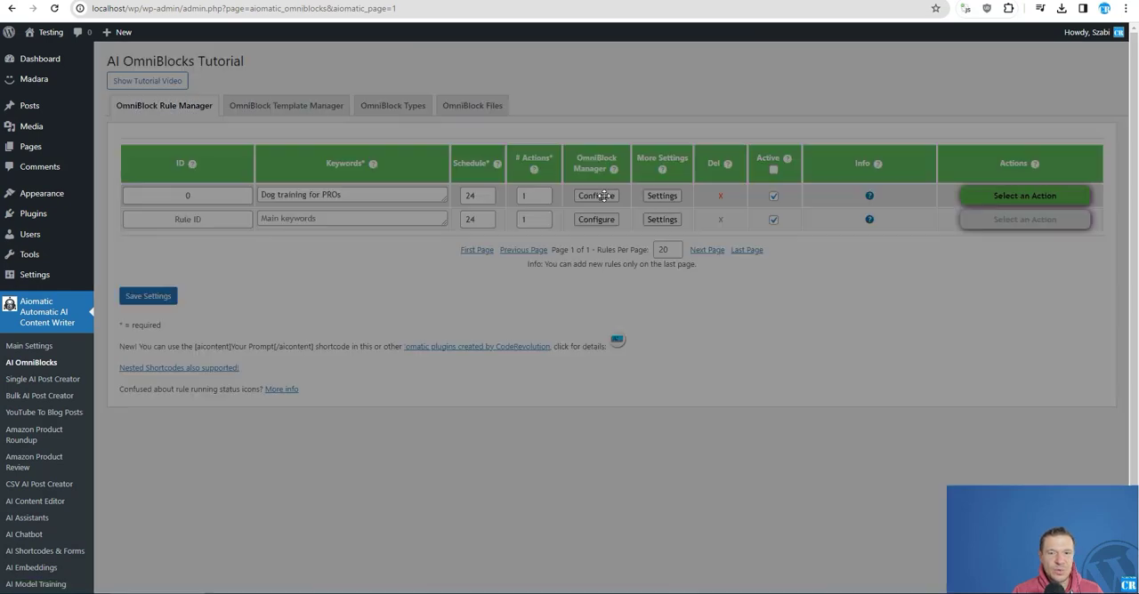
scroll(498, 293, "down", 8)
scroll(498, 294, "up", 1)
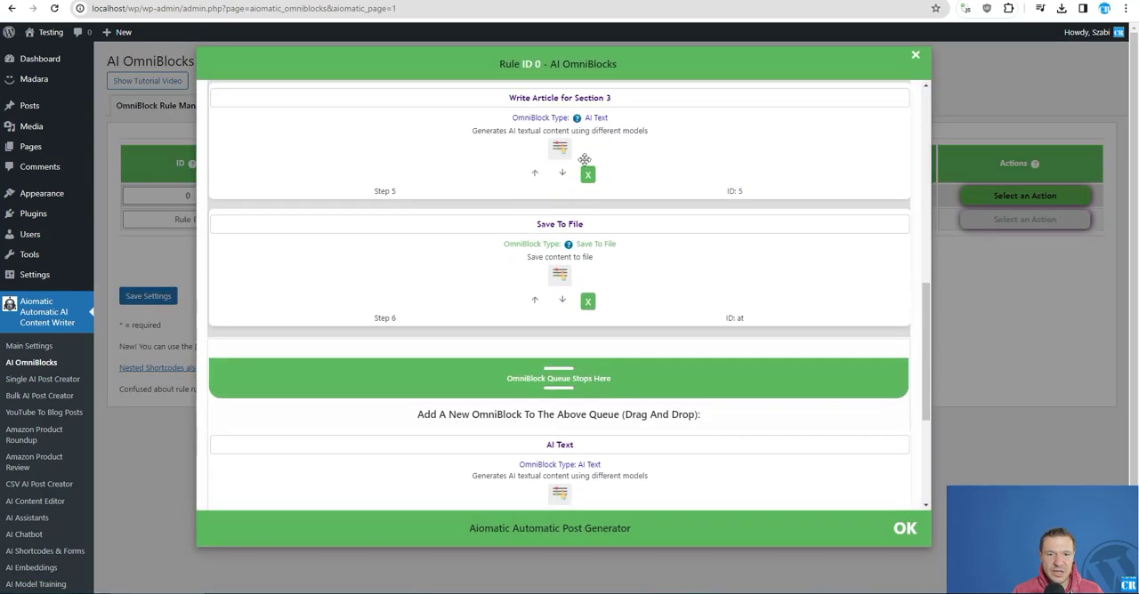
left_click(560, 285)
scroll(283, 363, "down", 1)
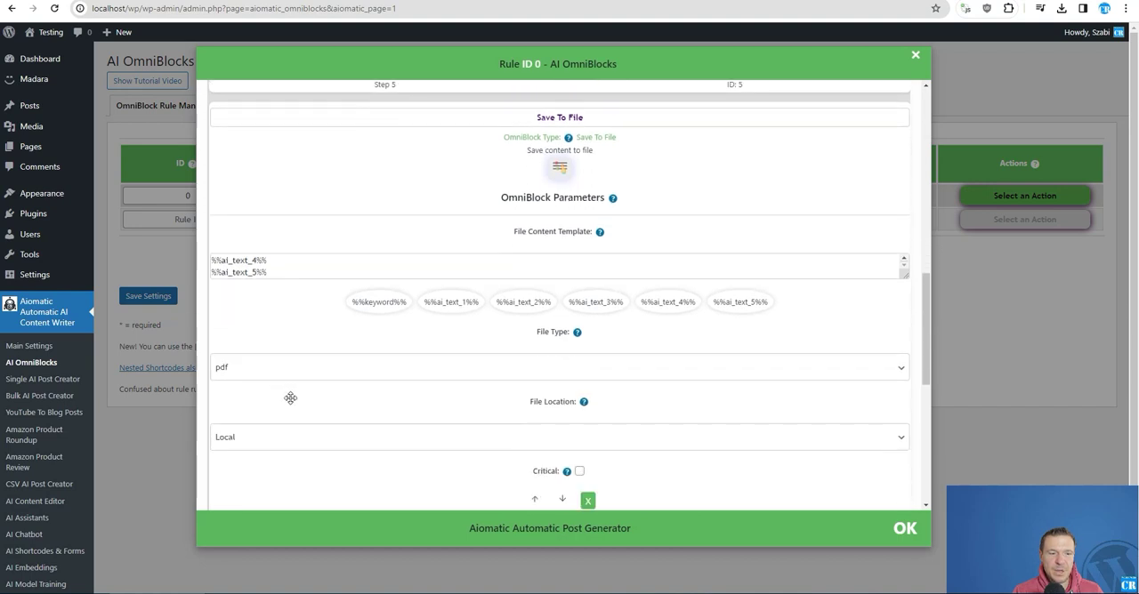
left_click(898, 274)
left_click_drag(905, 274, 905, 393)
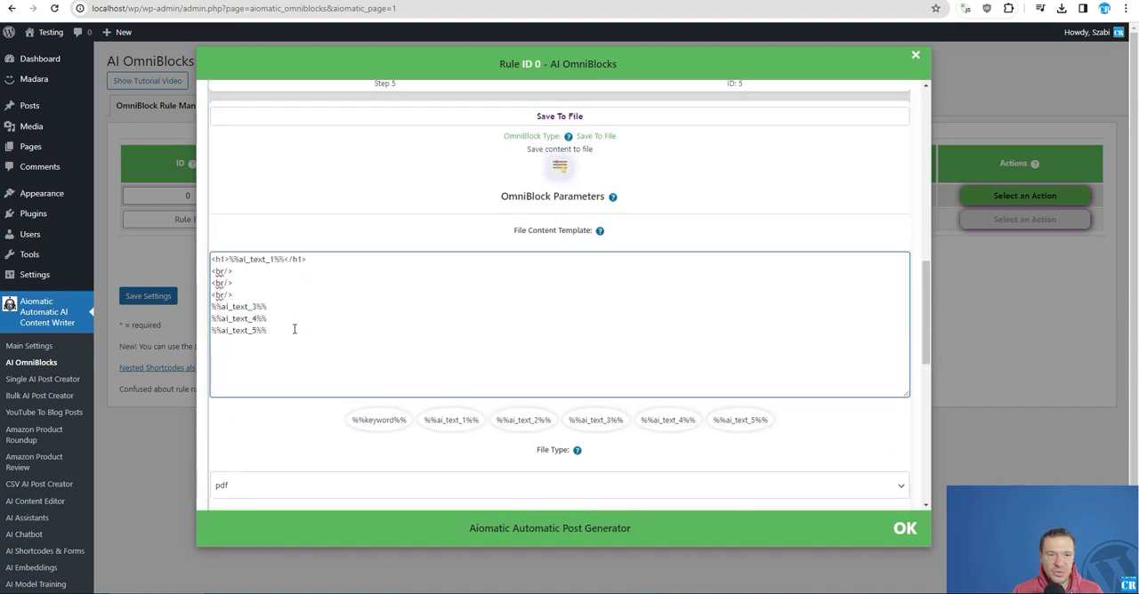
left_click_drag(293, 329, 214, 256)
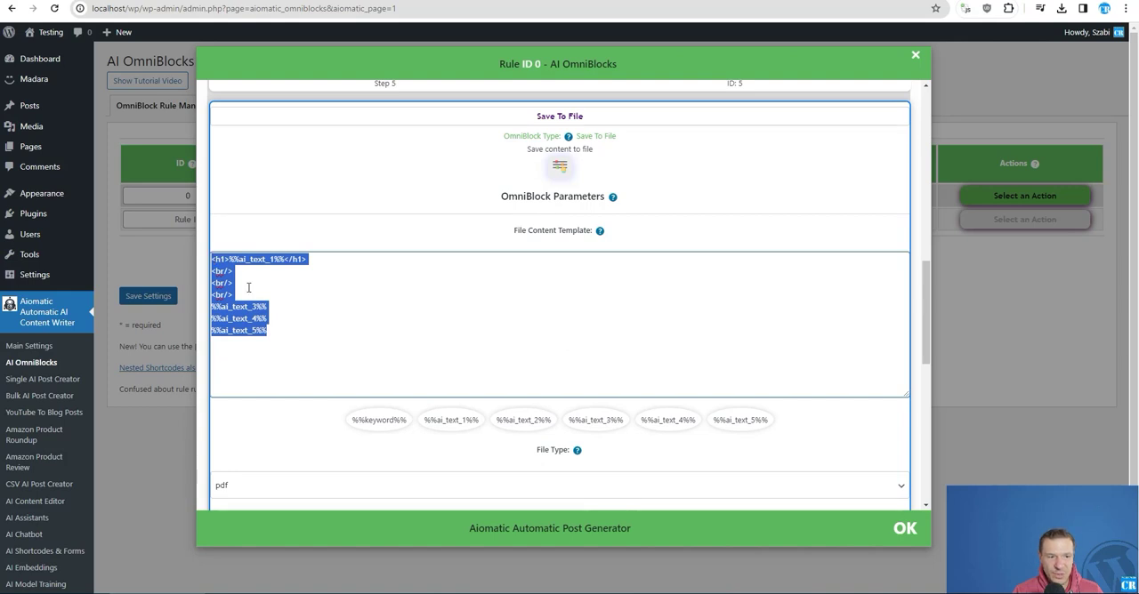
left_click(248, 288)
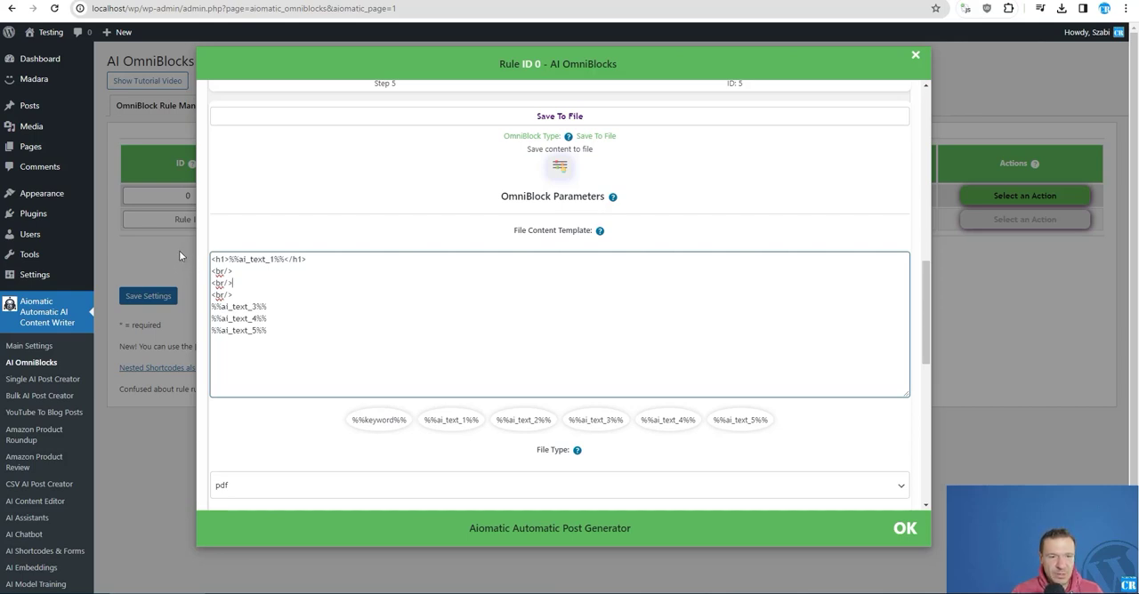
left_click(174, 248)
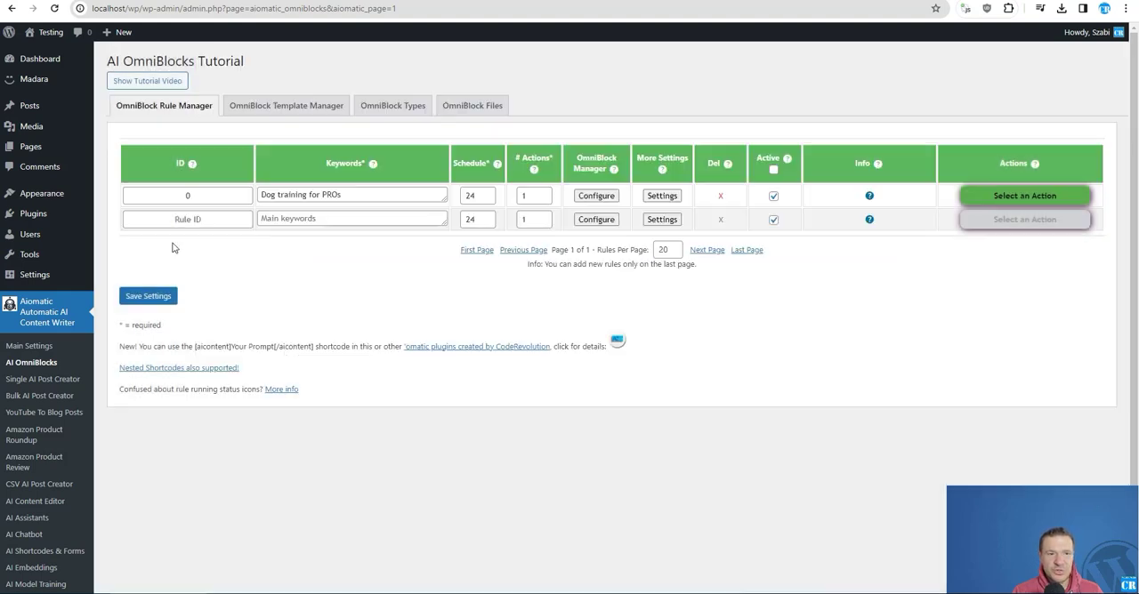
- Remove the blog post title, outline and Section 1, 2 and 3 article blocks from rule 0's queue
left_click(597, 195)
scroll(623, 258, "up", 10)
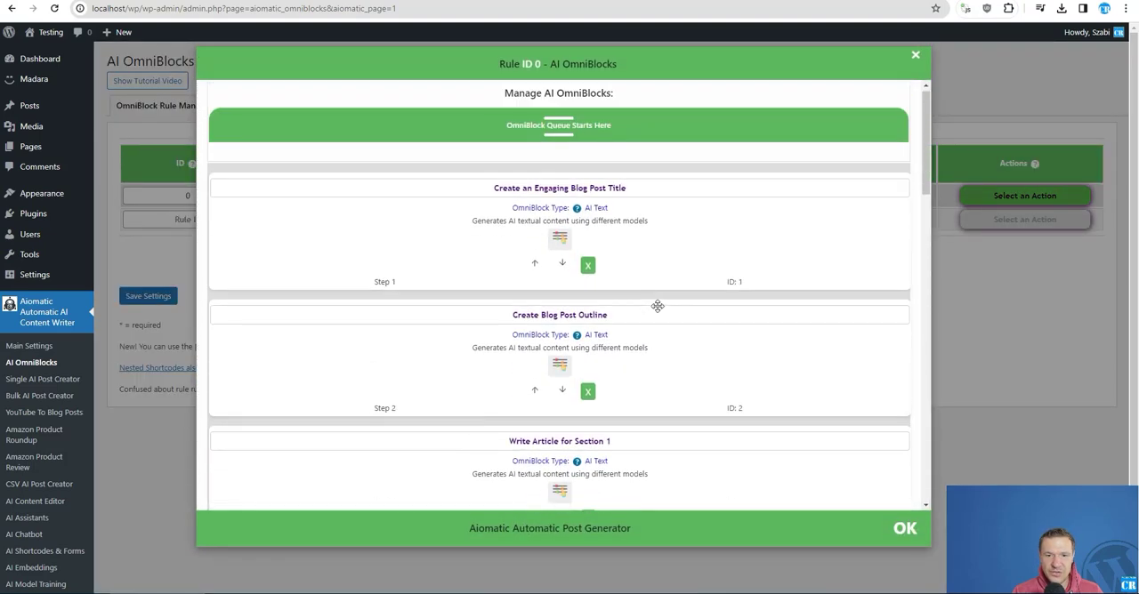
left_click(588, 271)
left_click(587, 272)
left_click(587, 271)
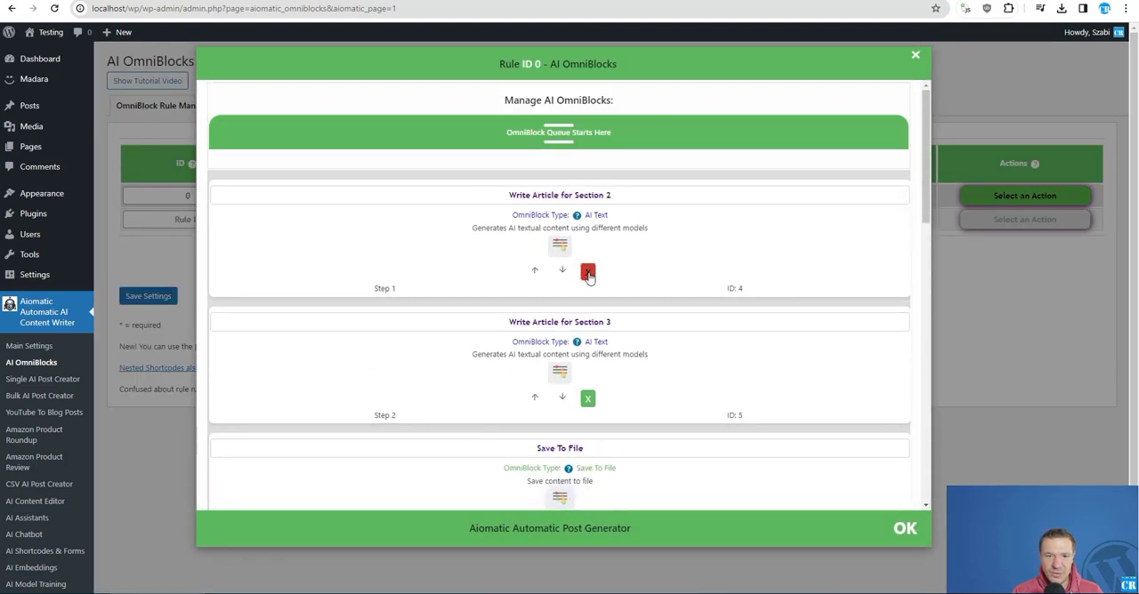
left_click(587, 271)
left_click(587, 272)
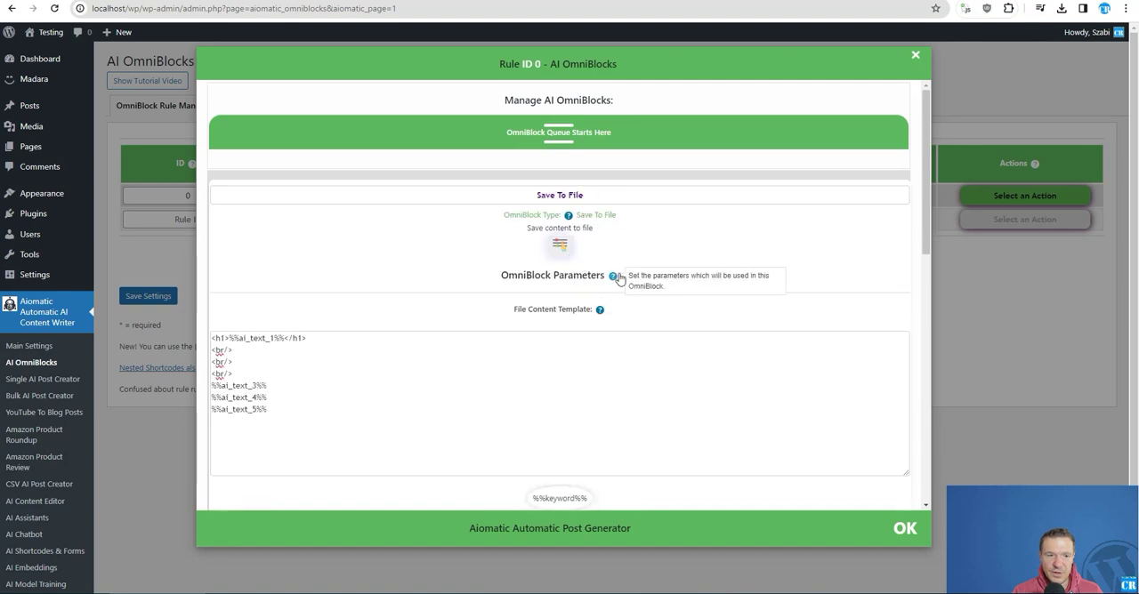
- Add a Load File Content block to the queue and place it before the Save To File block
scroll(603, 253, "down", 5)
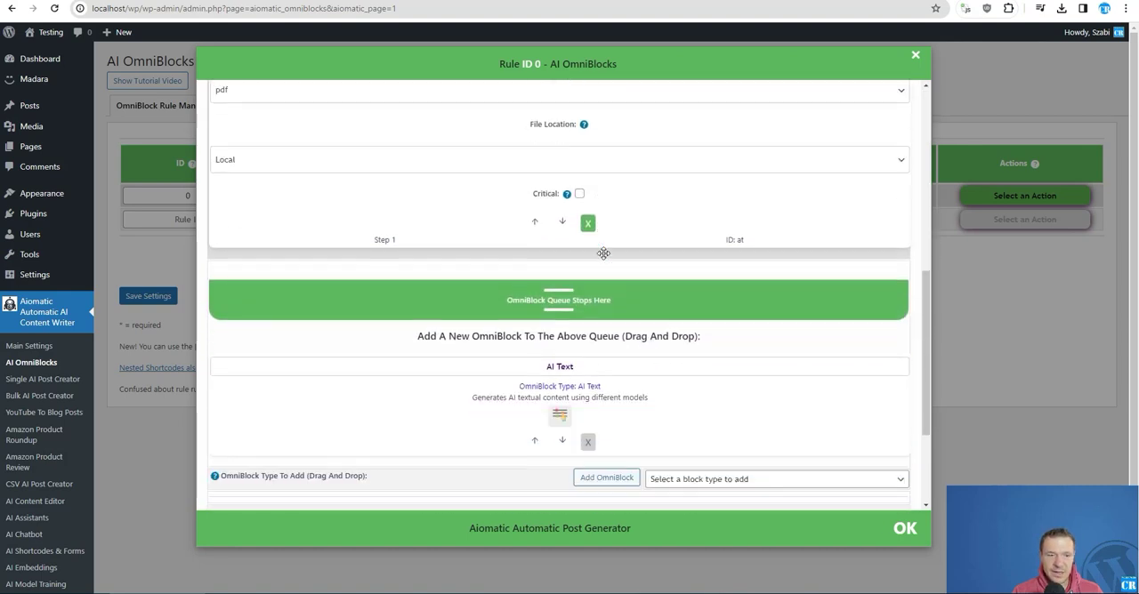
scroll(603, 253, "down", 3)
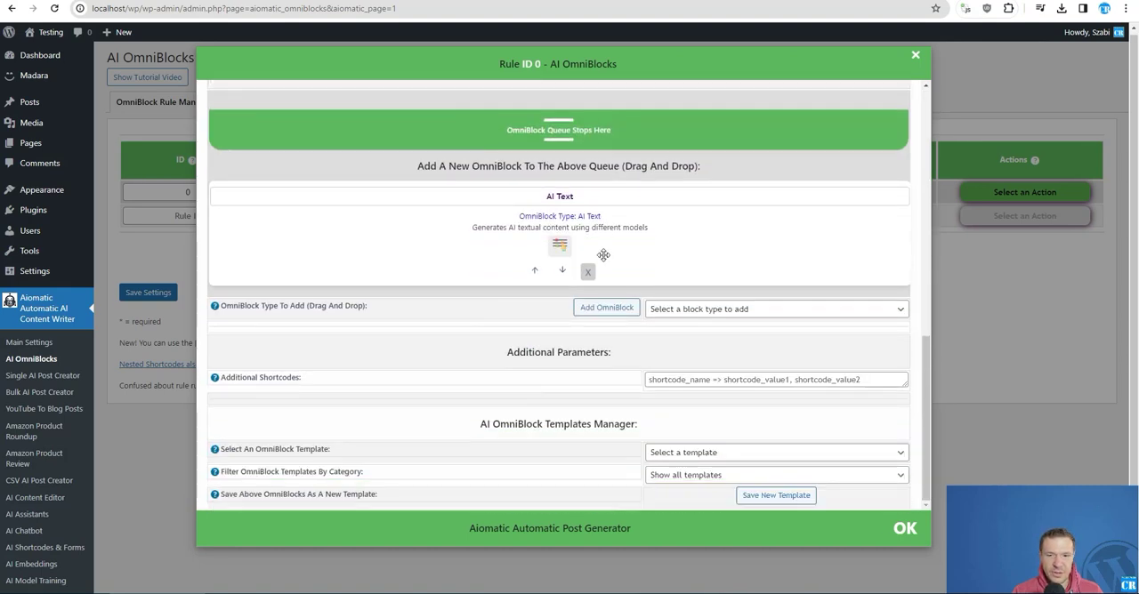
scroll(603, 254, "down", 1)
left_click(663, 311)
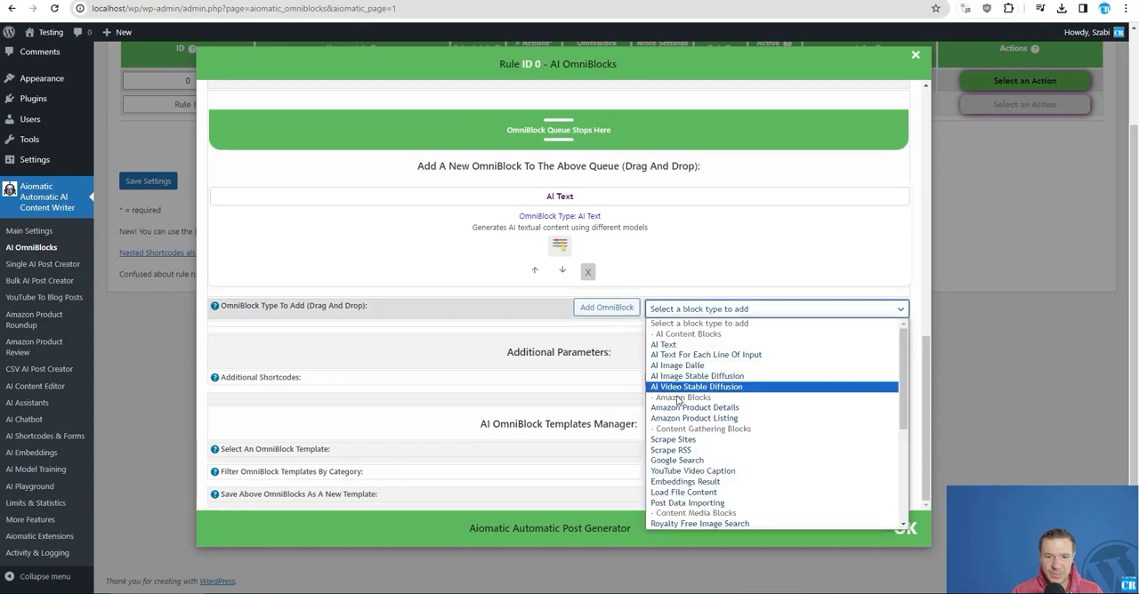
scroll(682, 411, "down", 3)
scroll(685, 426, "down", 2)
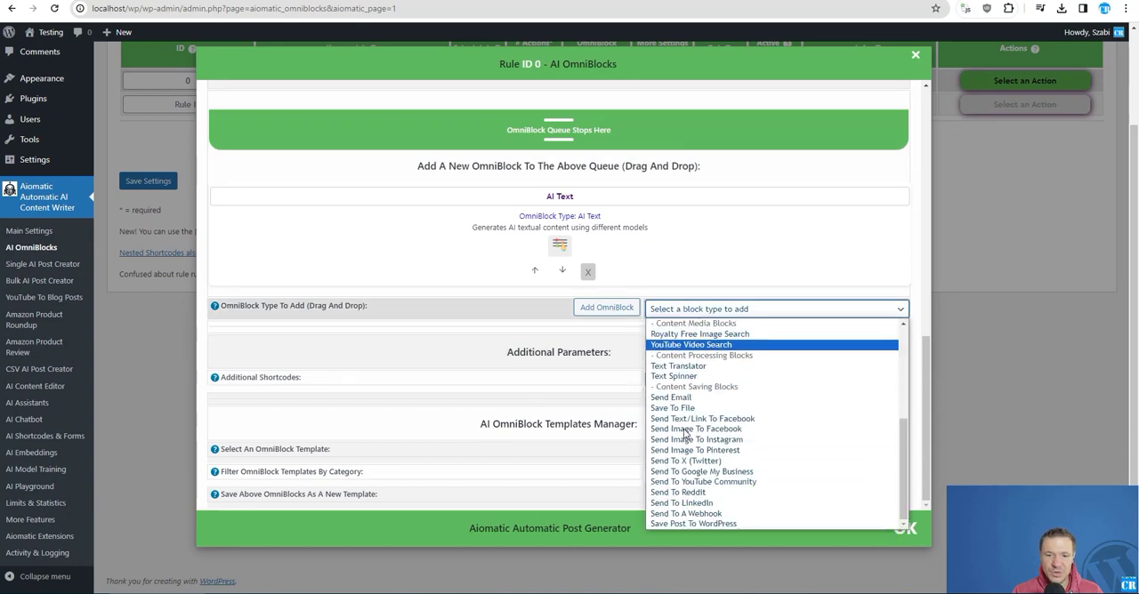
scroll(685, 436, "up", 5)
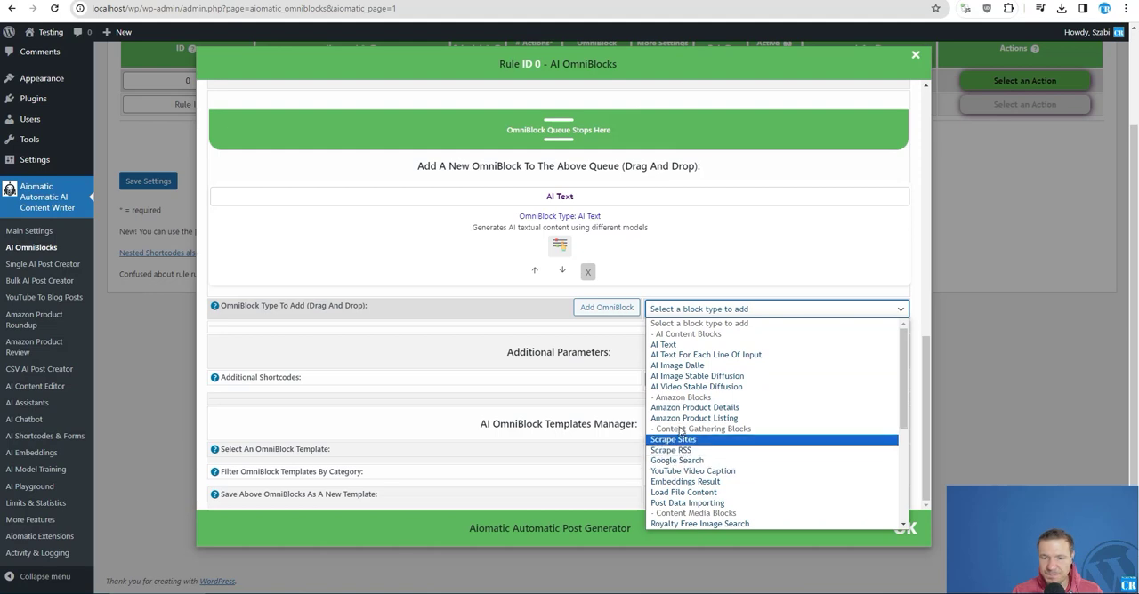
scroll(679, 430, "down", 3)
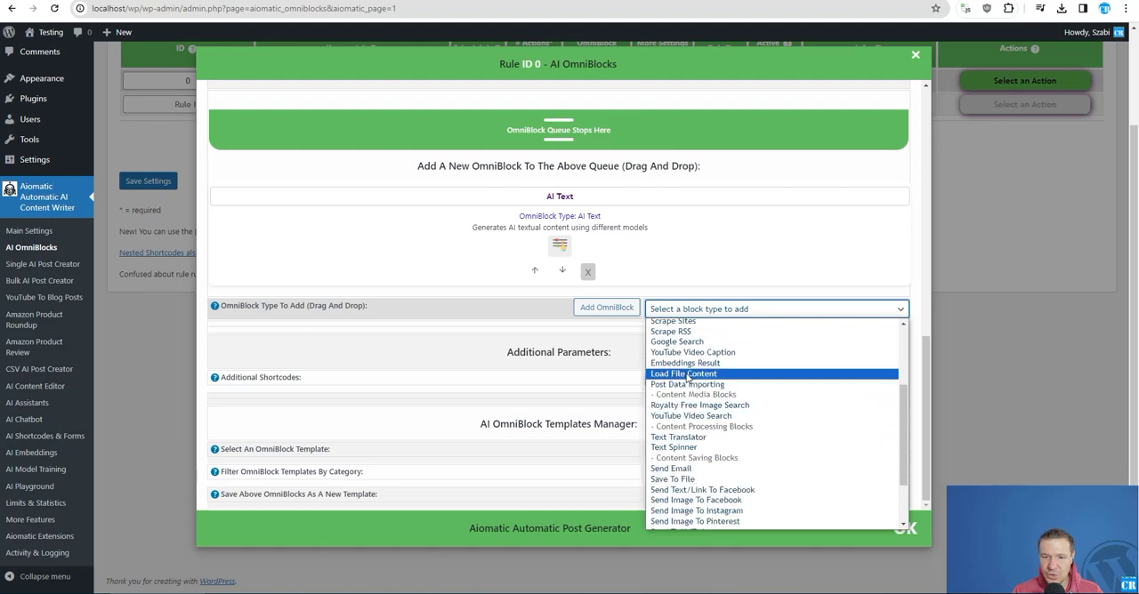
left_click(687, 375)
left_click(626, 308)
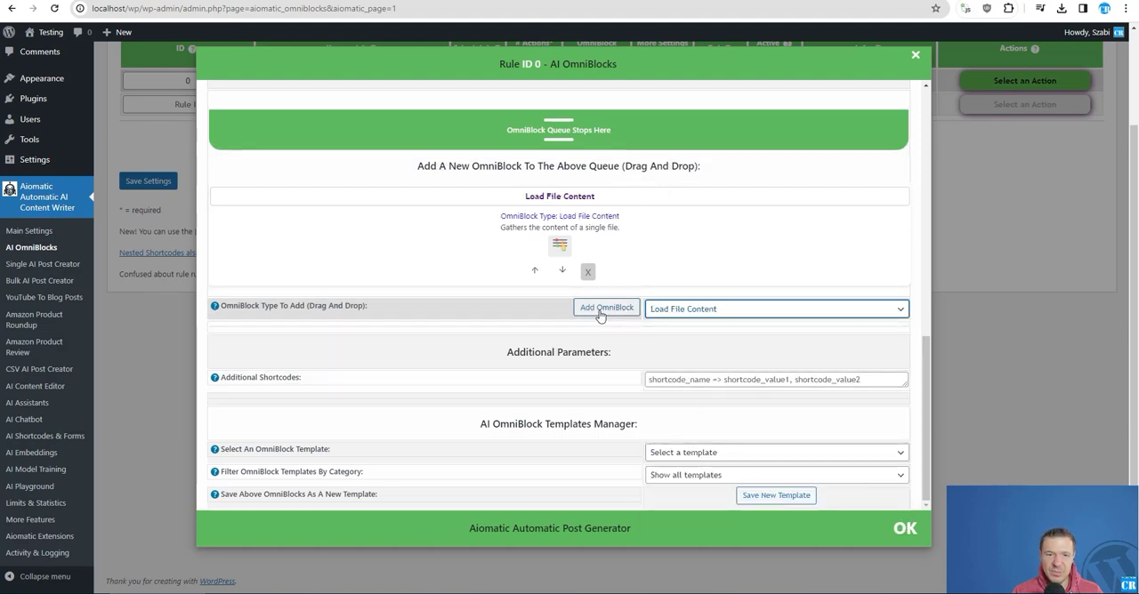
scroll(453, 405, "up", 5)
left_click_drag(453, 405, 434, 175)
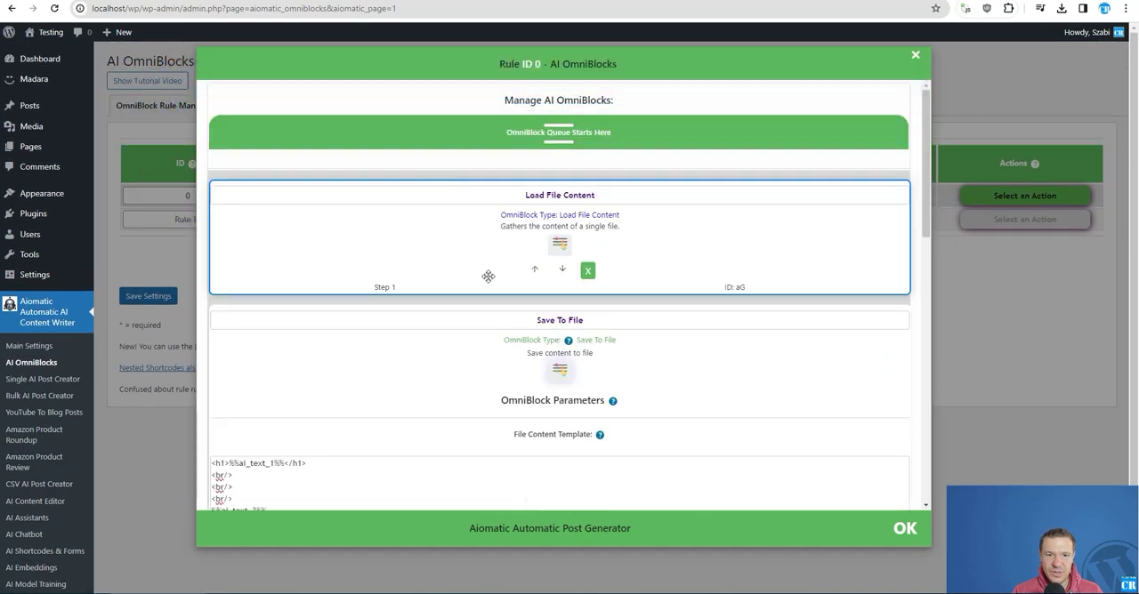
- Set the Load File Content block to load file_0_2024-02-16_10-05-58_65cf338689a3c.pdf and close the rule's configuration
left_click(560, 249)
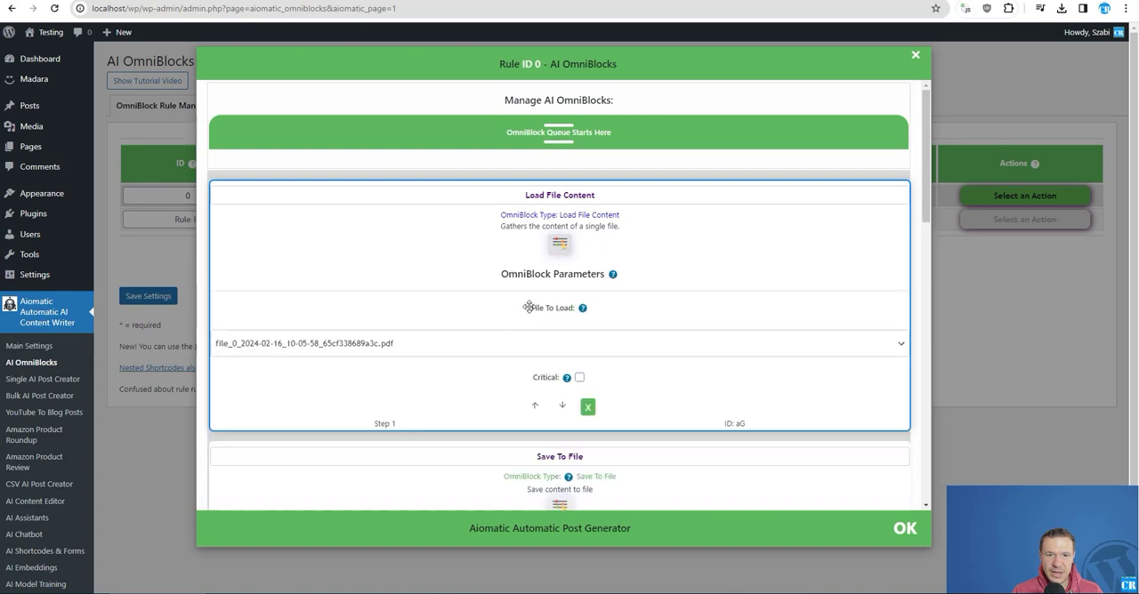
left_click(295, 349)
left_click(271, 364)
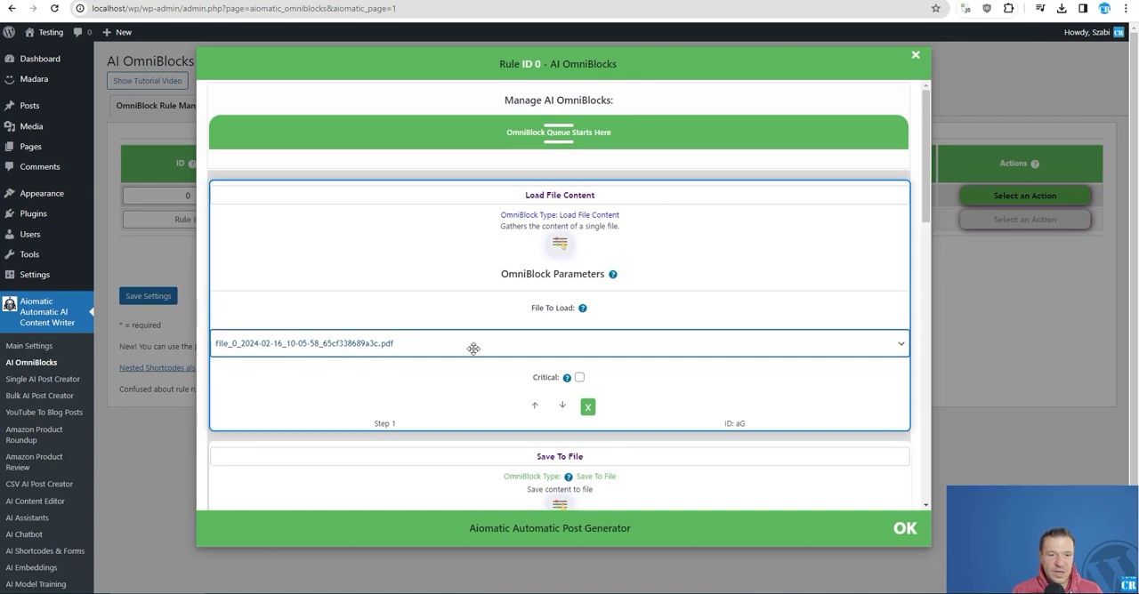
left_click(305, 343)
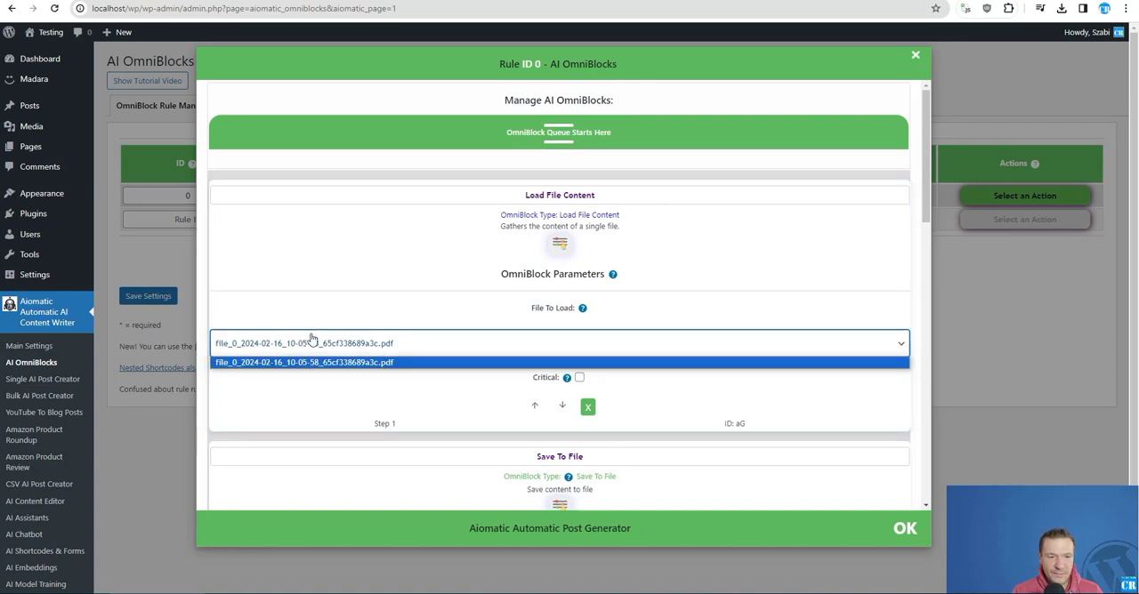
left_click(305, 362)
left_click(153, 217)
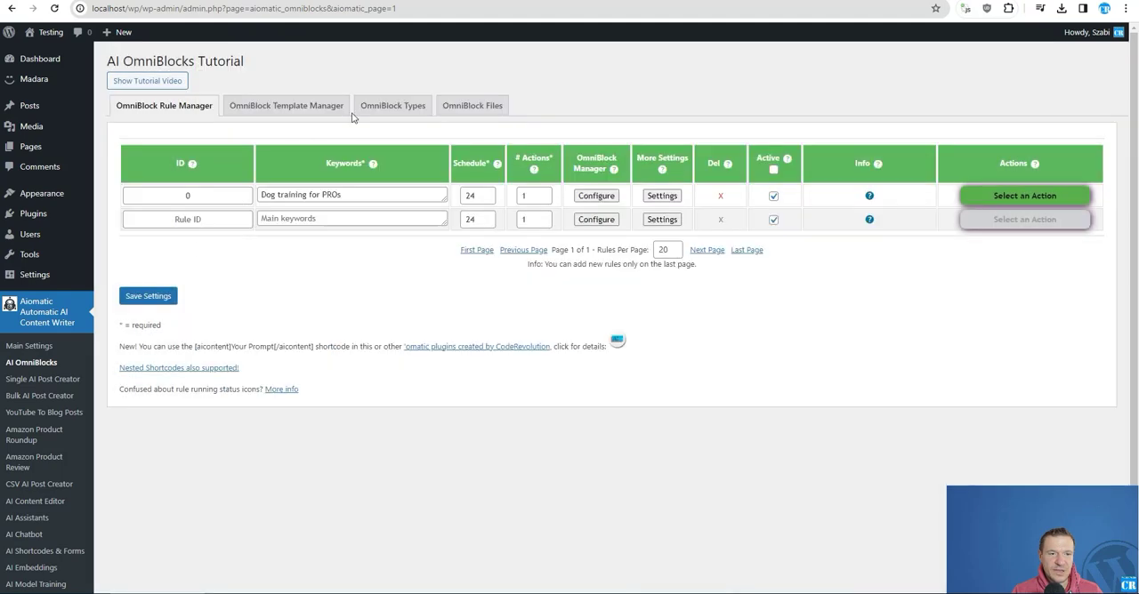
- Check the stored PDF's name in the OmniBlock files list and return to the rule manager
left_click(472, 105)
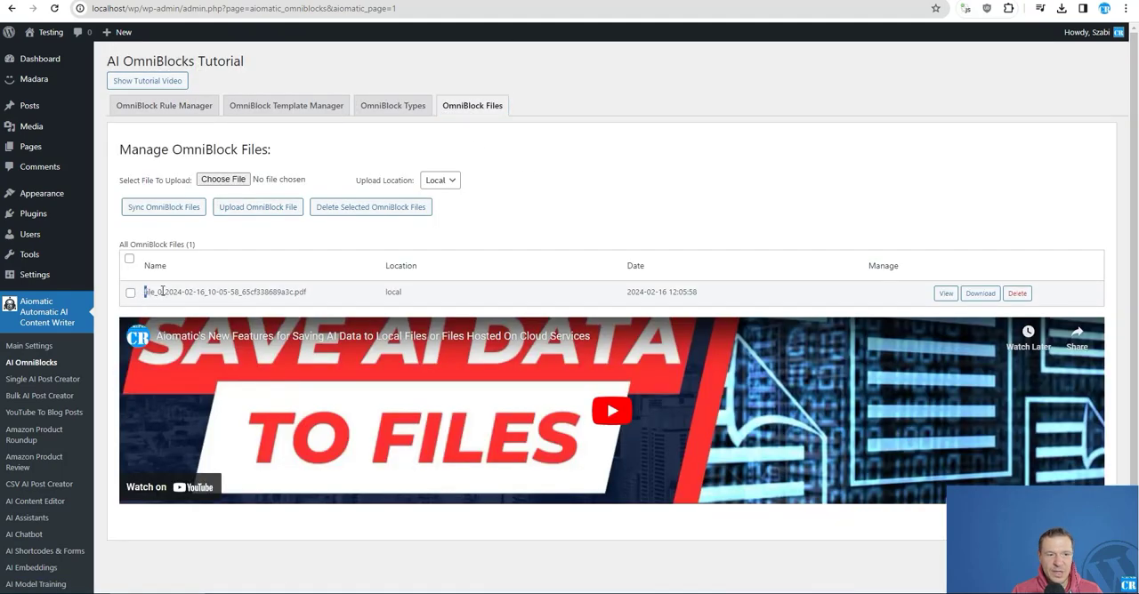
left_click_drag(145, 292, 311, 294)
left_click(184, 104)
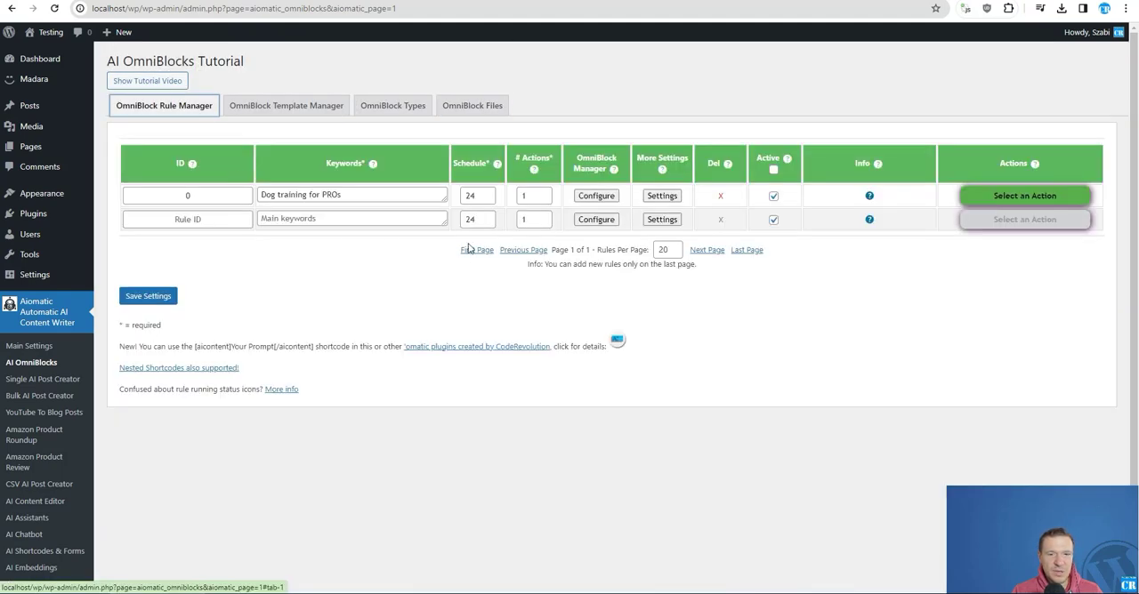
- Reopen rule 0's configuration and replace the Save To File content template with the %%file_aG%% variable
left_click(597, 196)
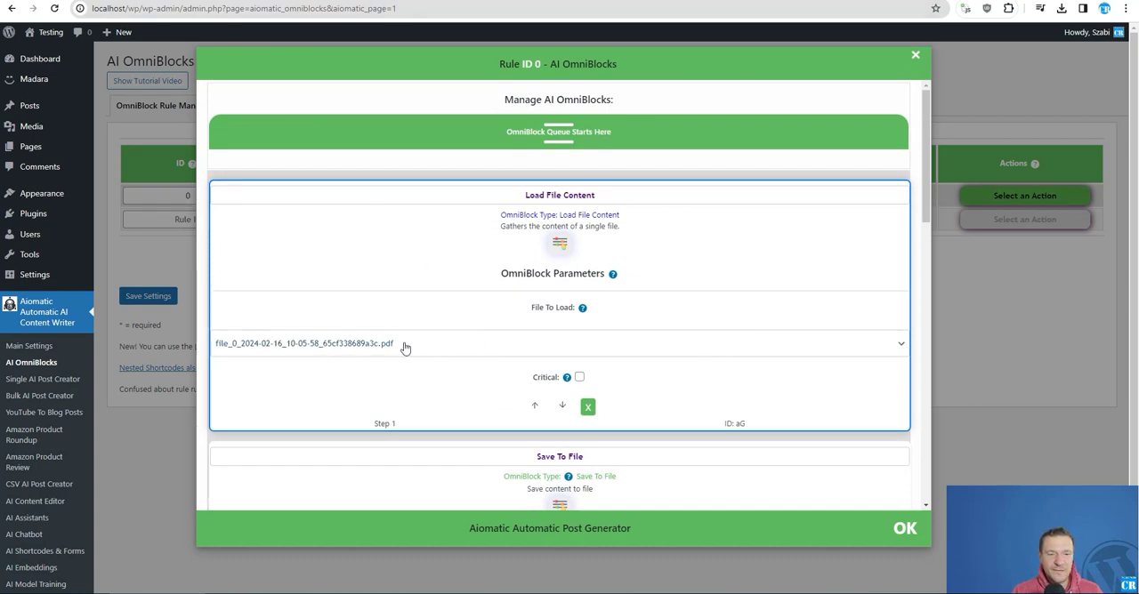
scroll(403, 343, "down", 2)
scroll(400, 331, "down", 2)
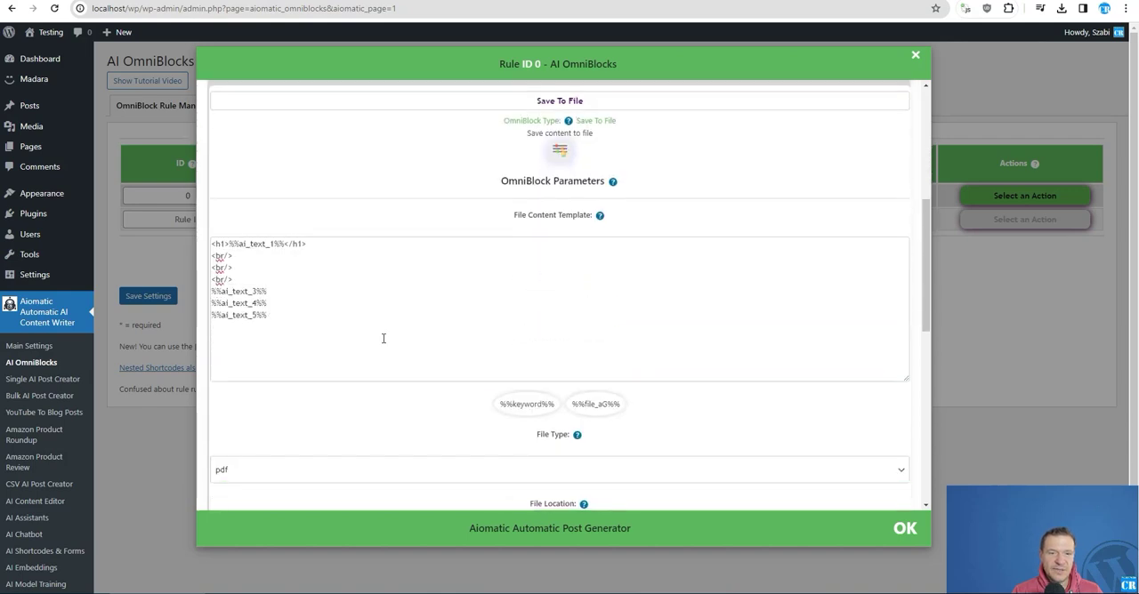
scroll(417, 338, "up", 3)
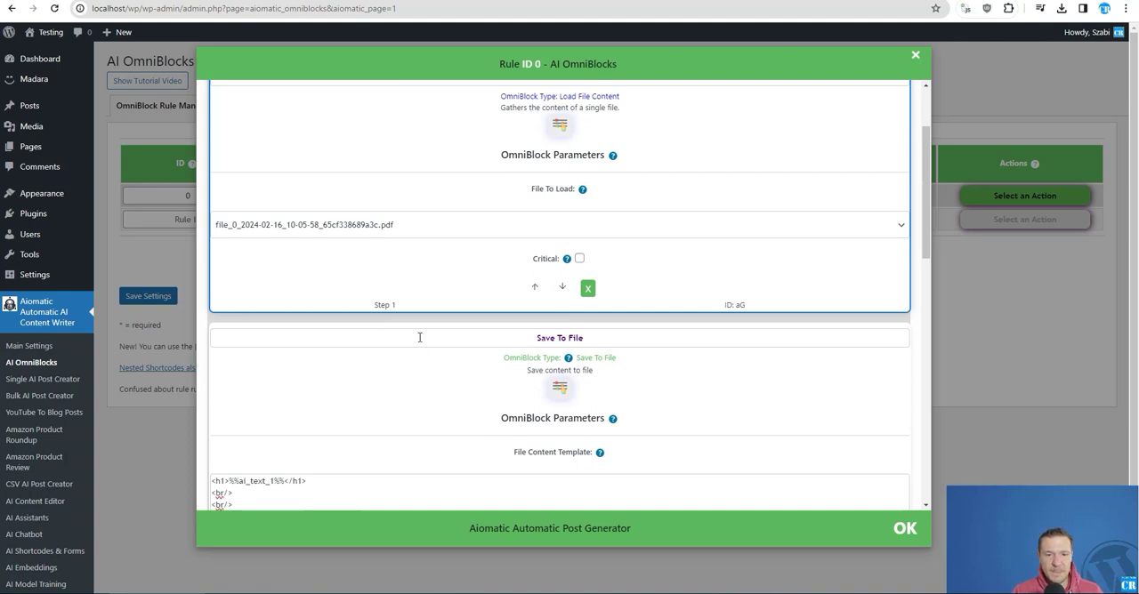
scroll(420, 337, "down", 1)
left_click(339, 415)
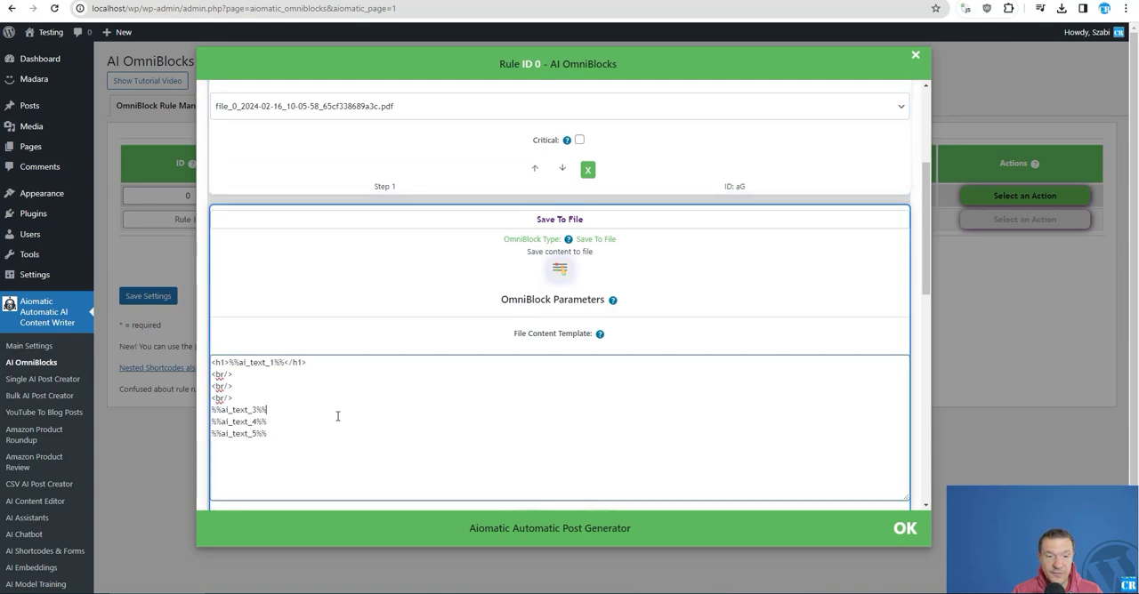
key("ctrl+a")
key("Delete")
scroll(360, 279, "down", 2)
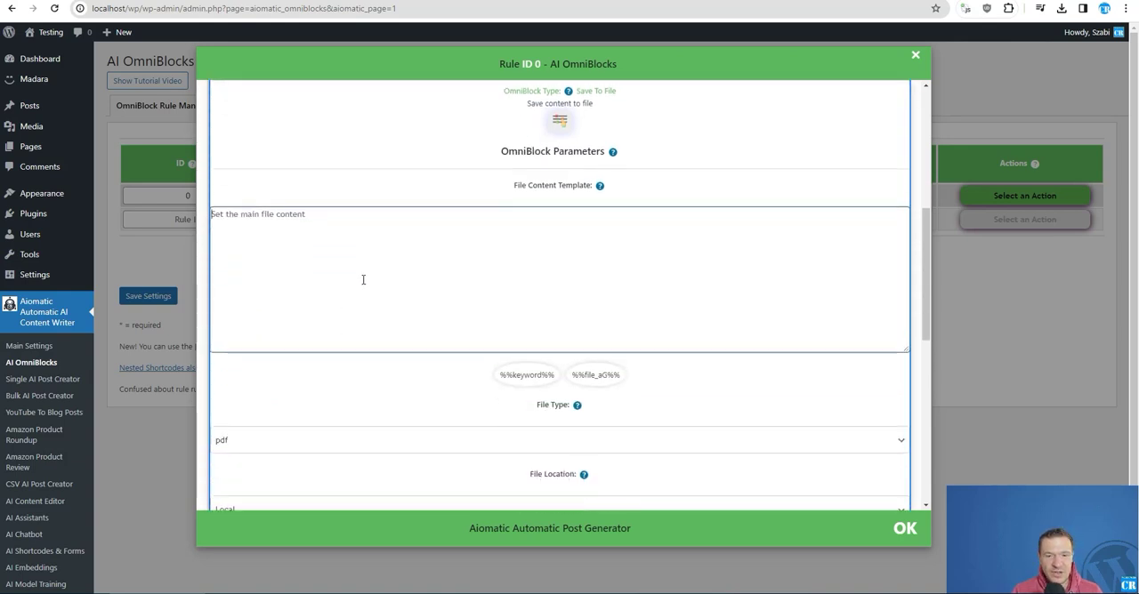
left_click(588, 351)
scroll(412, 315, "up", 2)
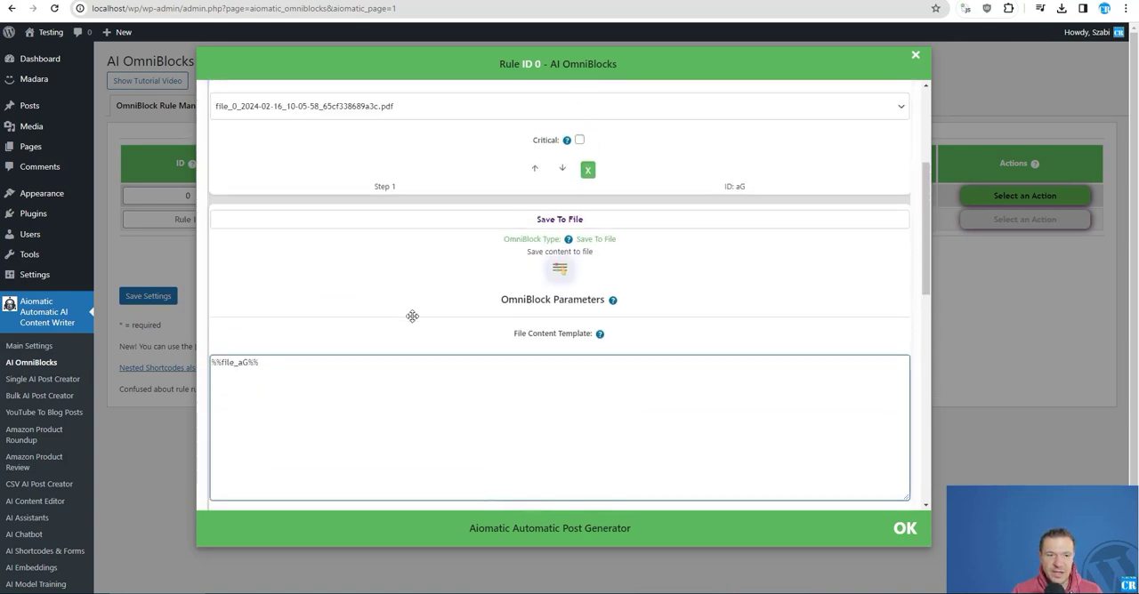
- Insert the line "Content of the PDF FILE:" and a blank line above %%file_aG%% in the file content template
scroll(794, 265, "up", 1)
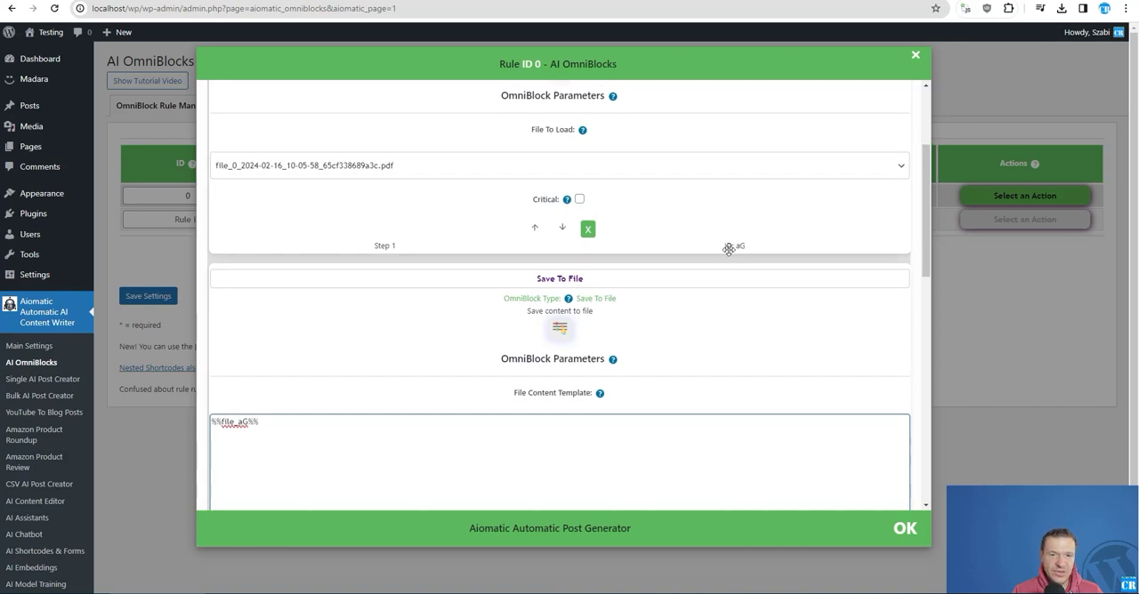
scroll(684, 264, "up", 3)
scroll(623, 272, "down", 4)
scroll(623, 272, "down", 2)
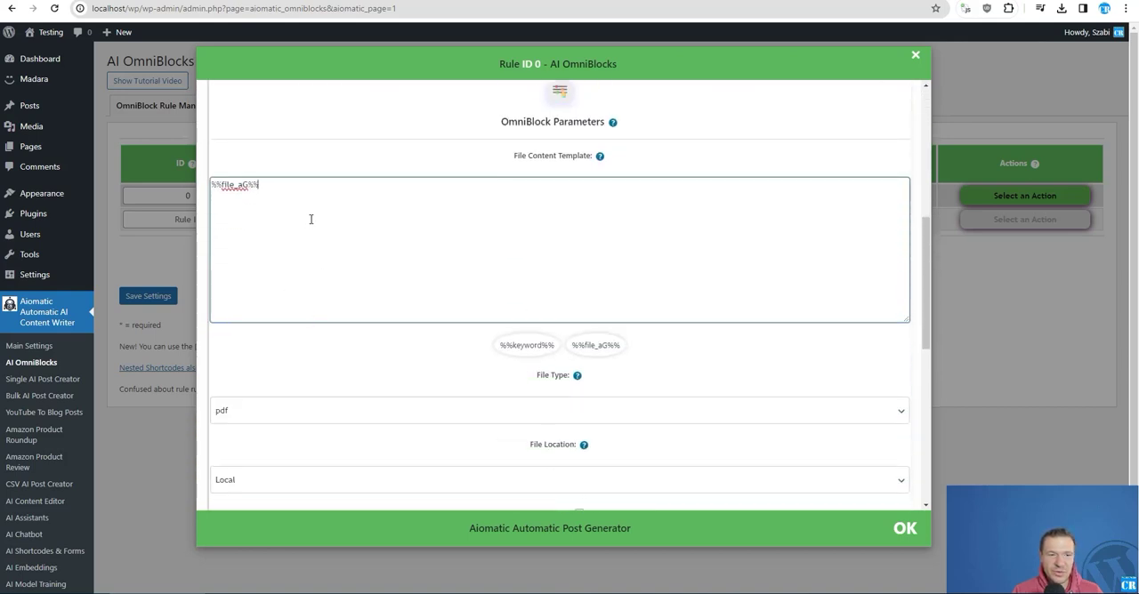
key("ctrl+a")
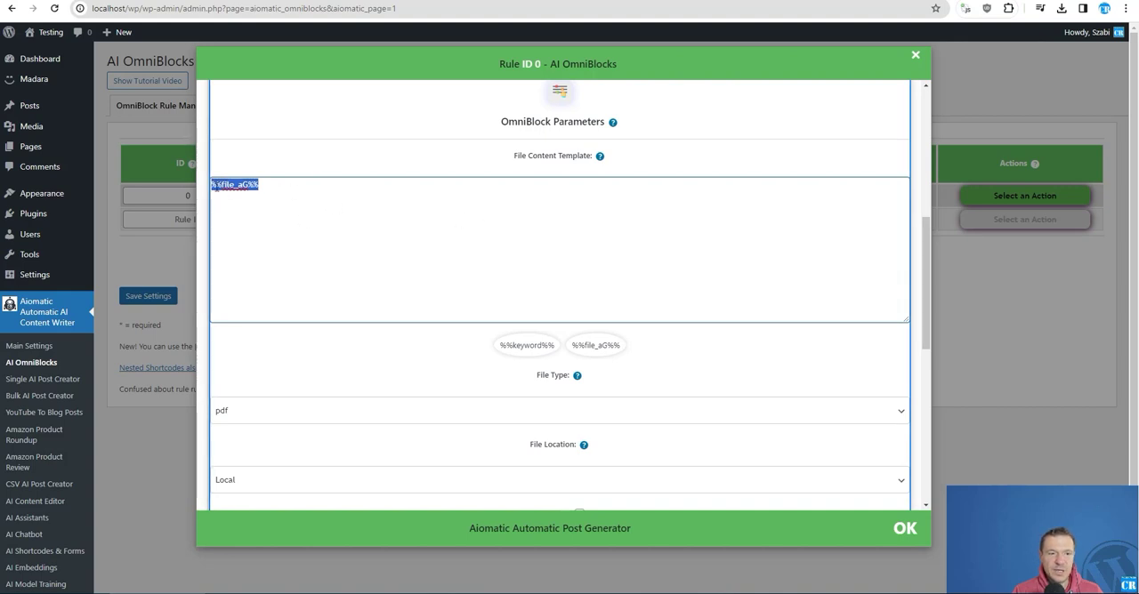
left_click(214, 185)
type("conte")
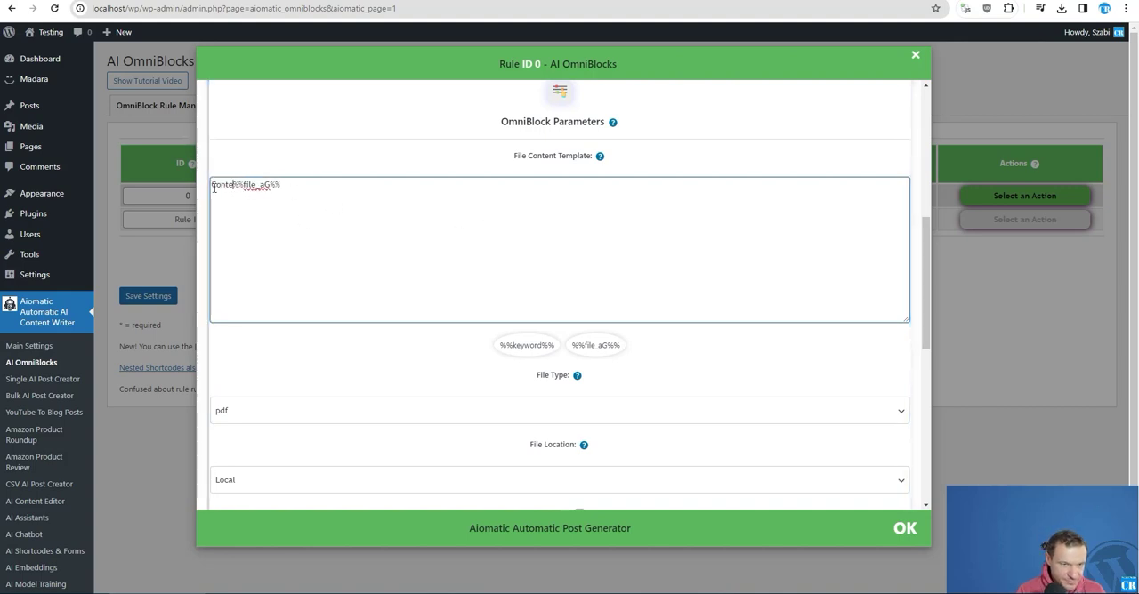
type("nt of the PDF ")
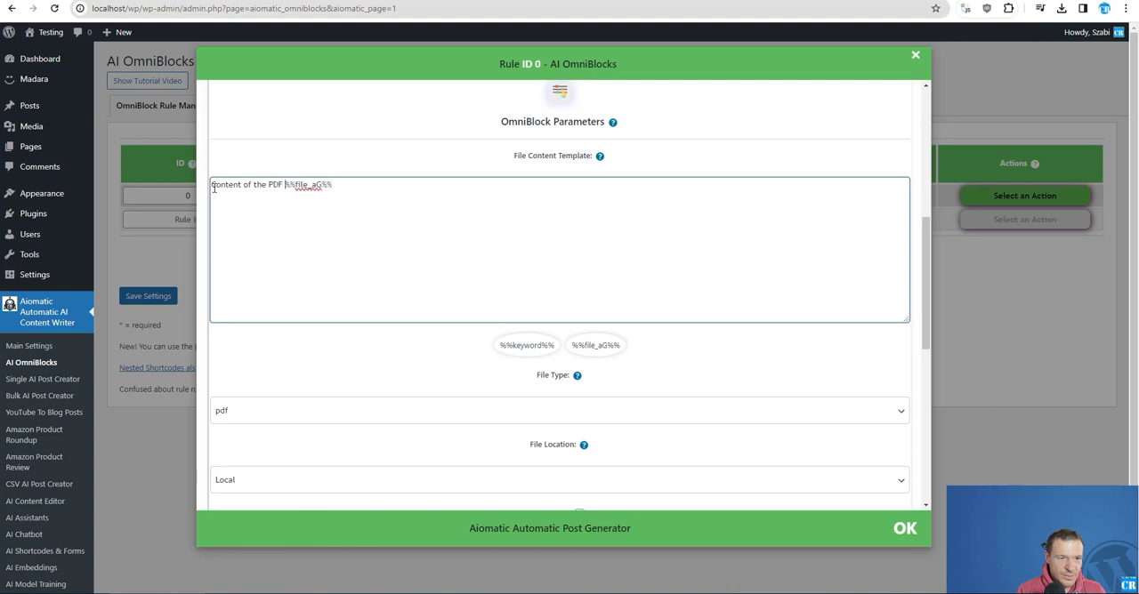
type("FILE:")
key("Return")
key("Return")
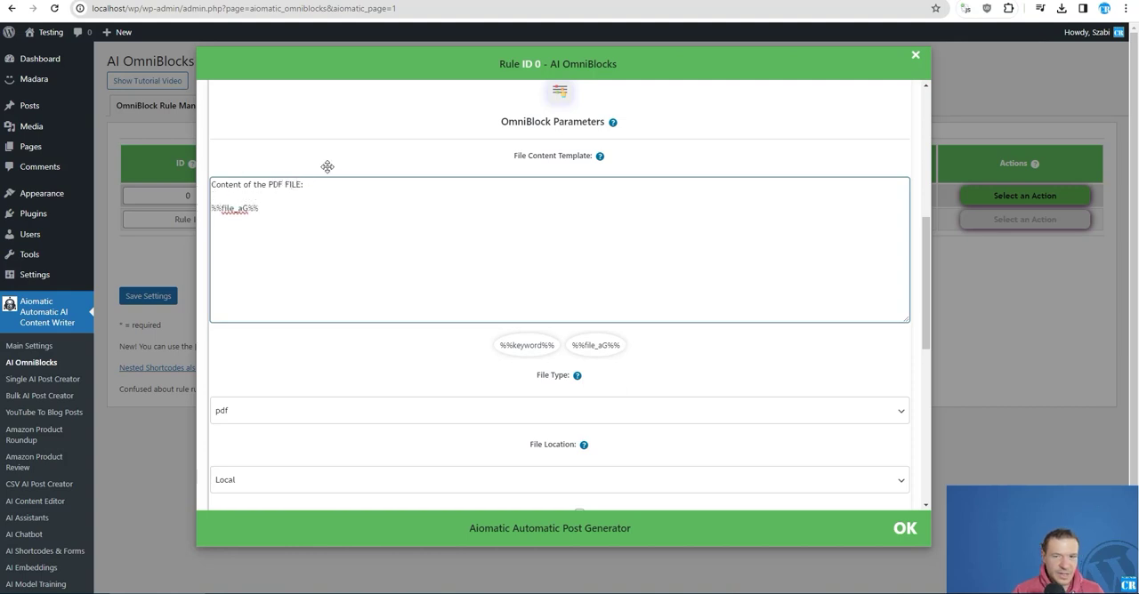
- Select AI Text as the OmniBlock type to add below rule 0's queue
scroll(390, 405, "down", 2)
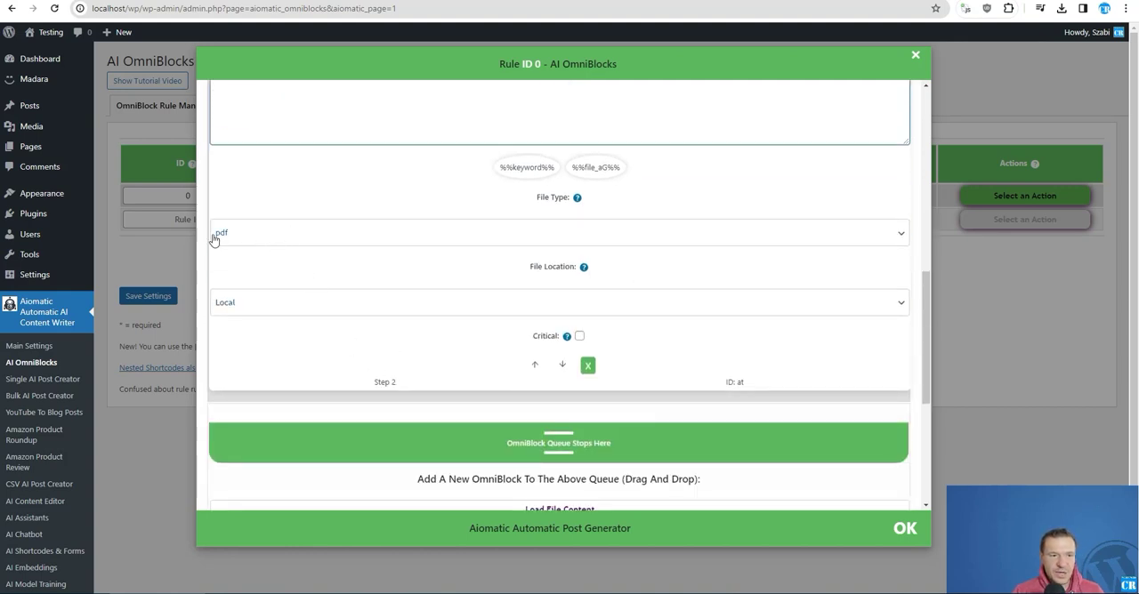
scroll(328, 335, "down", 2)
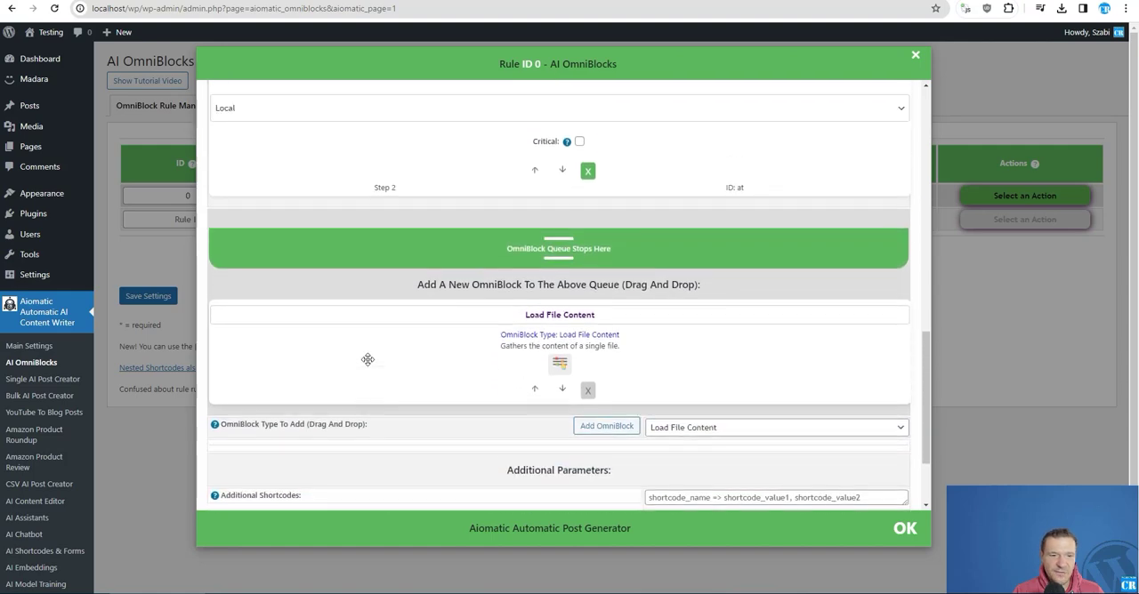
scroll(368, 360, "up", 7)
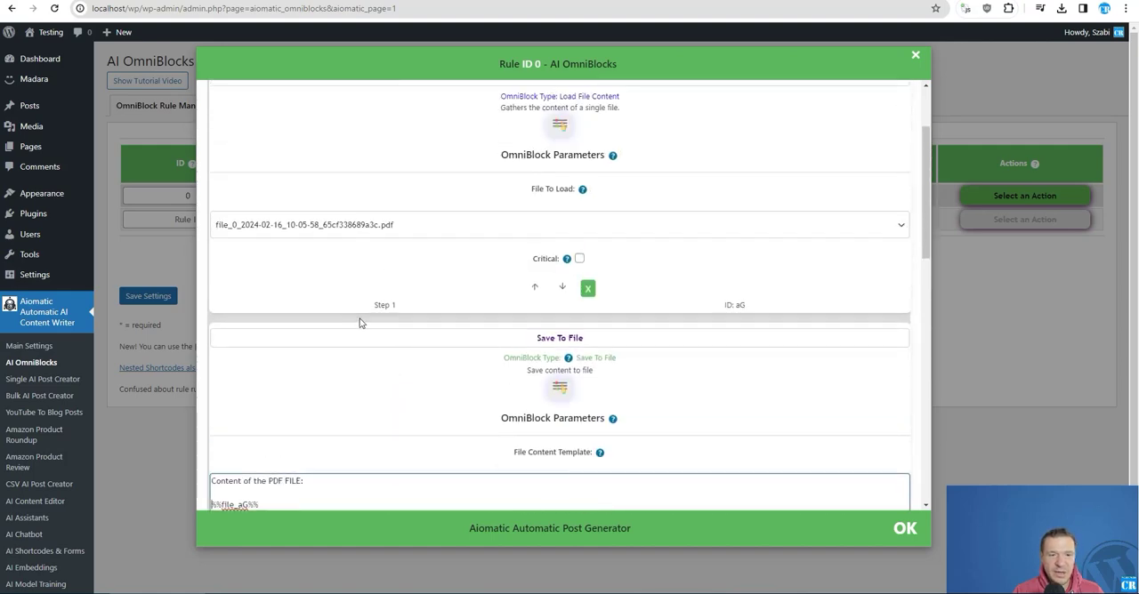
scroll(490, 344, "down", 6)
left_click(674, 384)
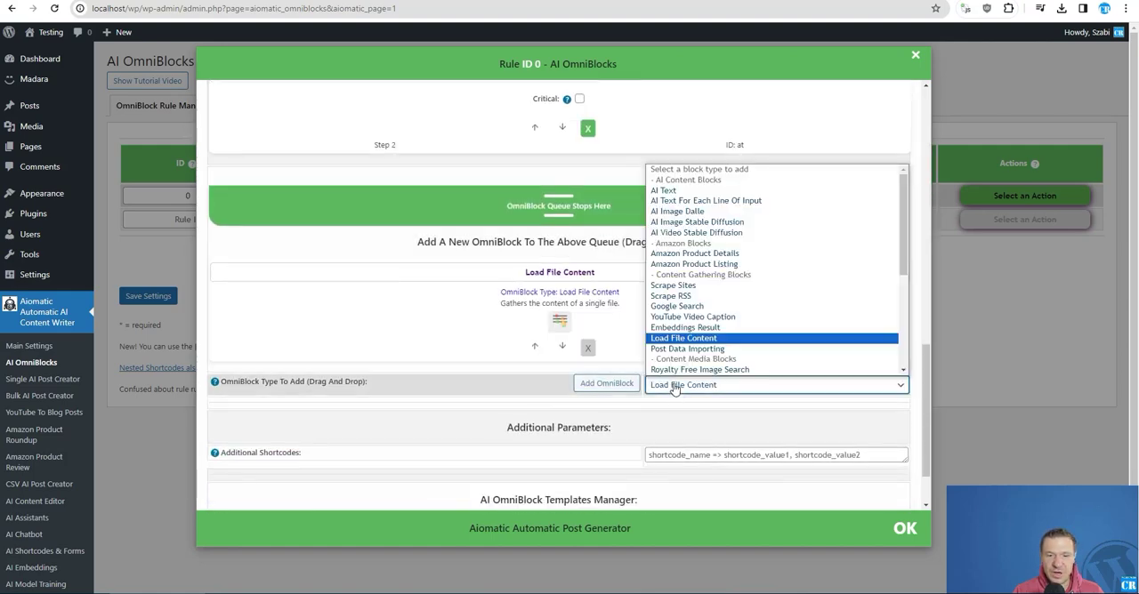
left_click(676, 191)
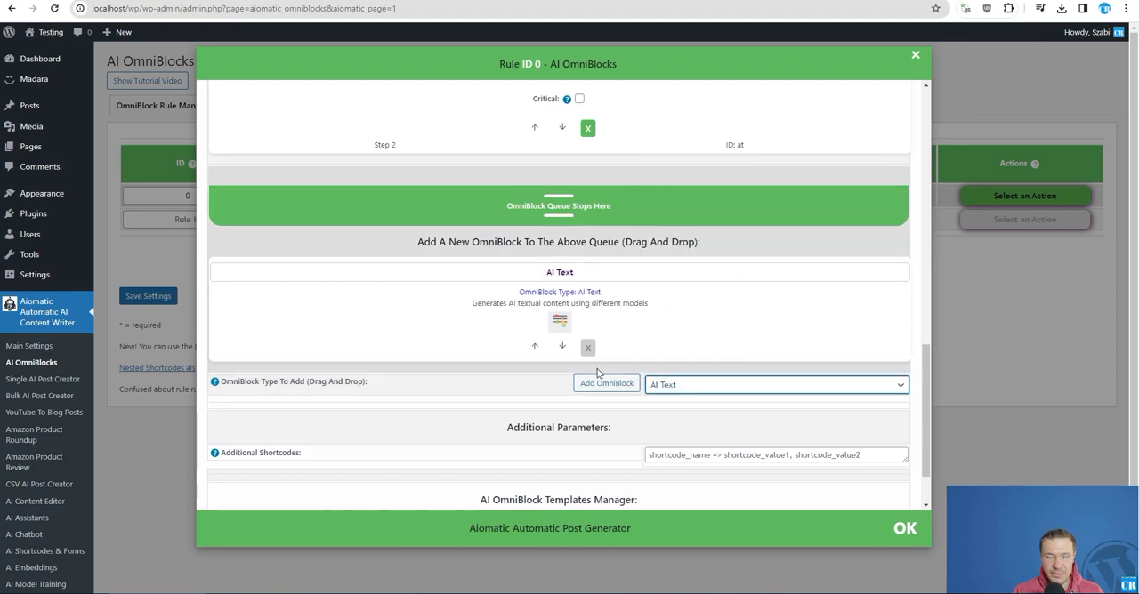
- Review the Load File Content and Save To File blocks in the queue and close rule 0's configuration
scroll(459, 344, "up", 3)
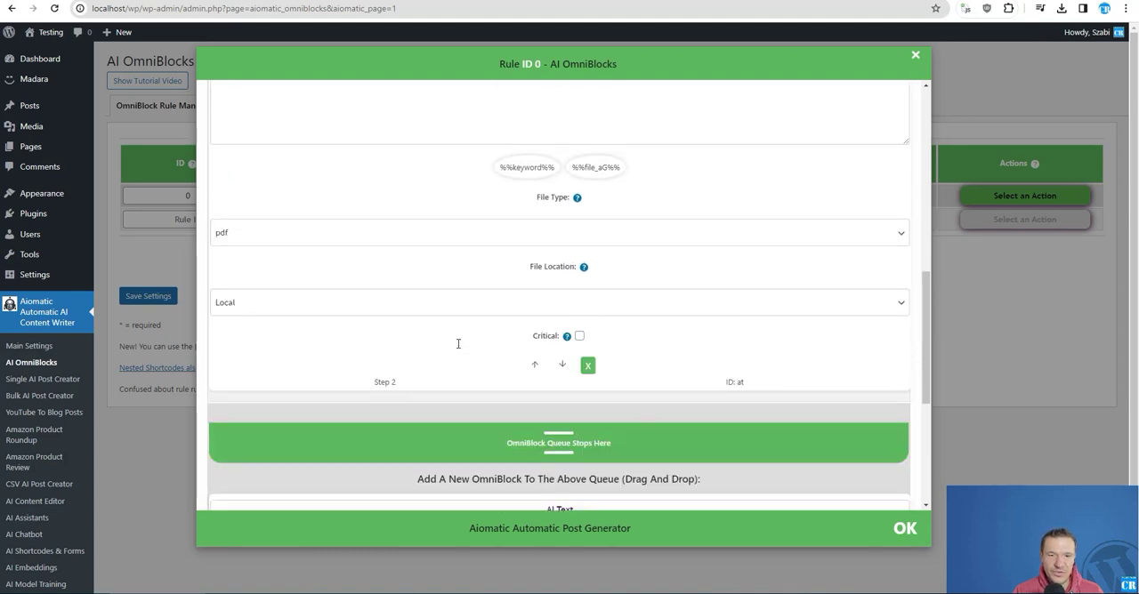
scroll(458, 343, "up", 8)
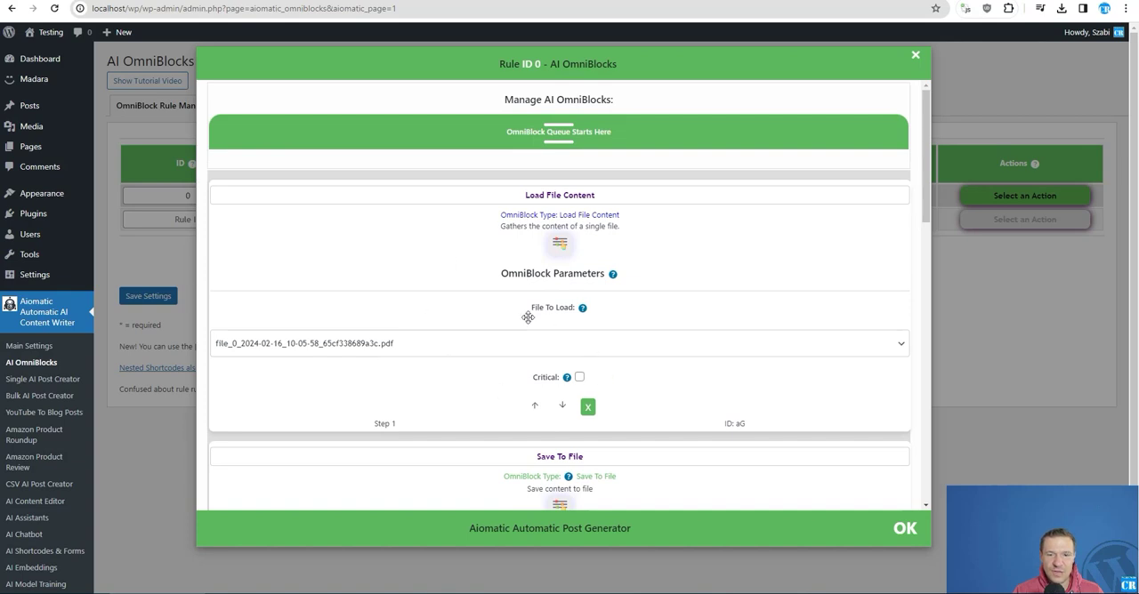
scroll(528, 318, "down", 2)
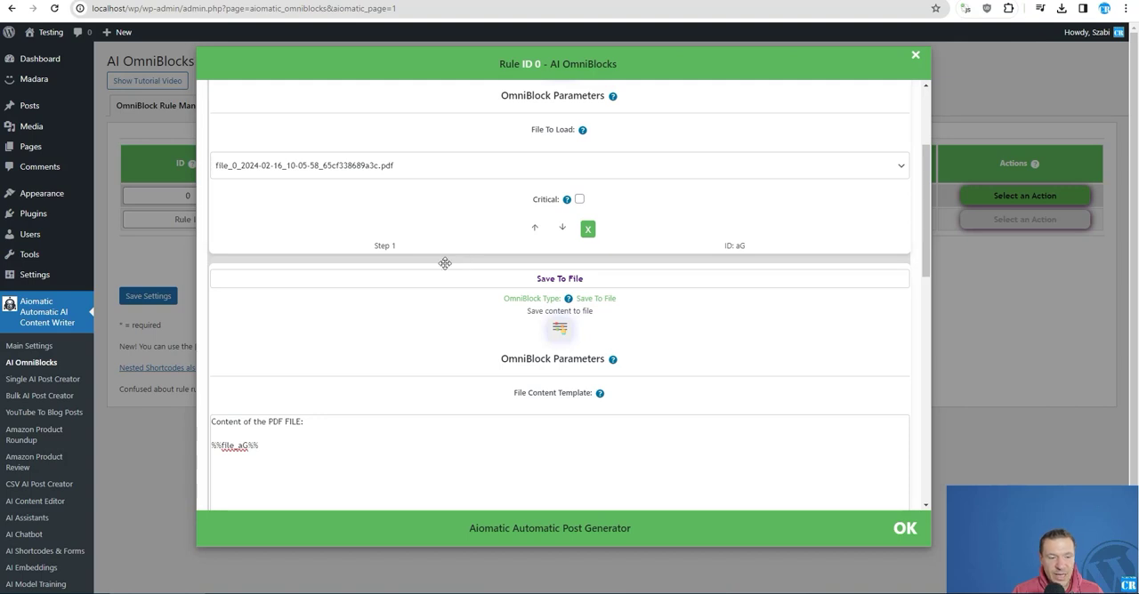
scroll(383, 334, "down", 3)
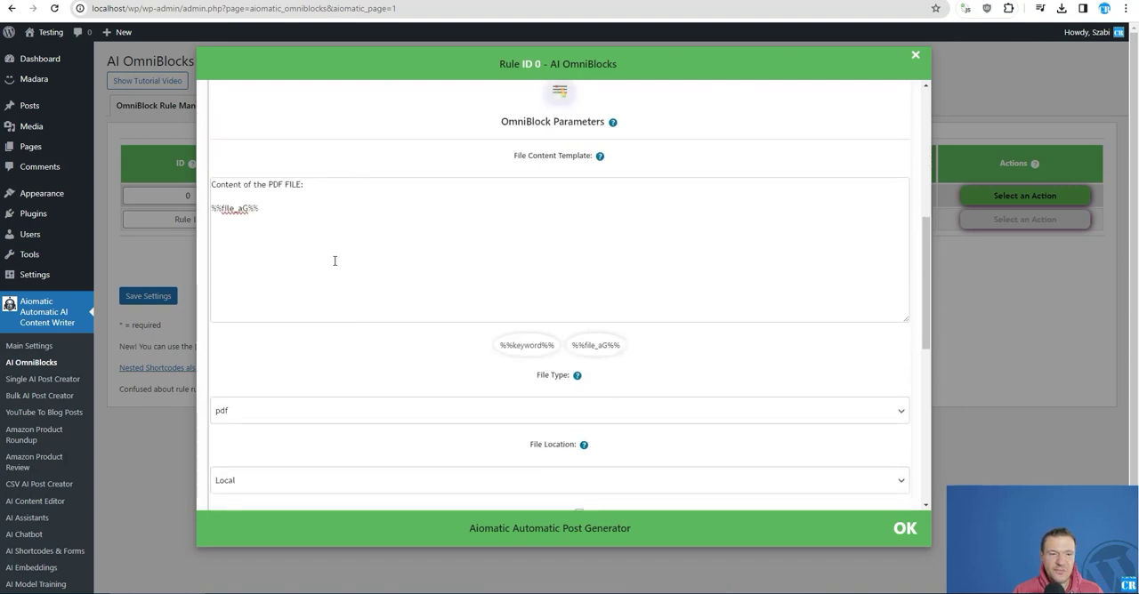
left_click(138, 247)
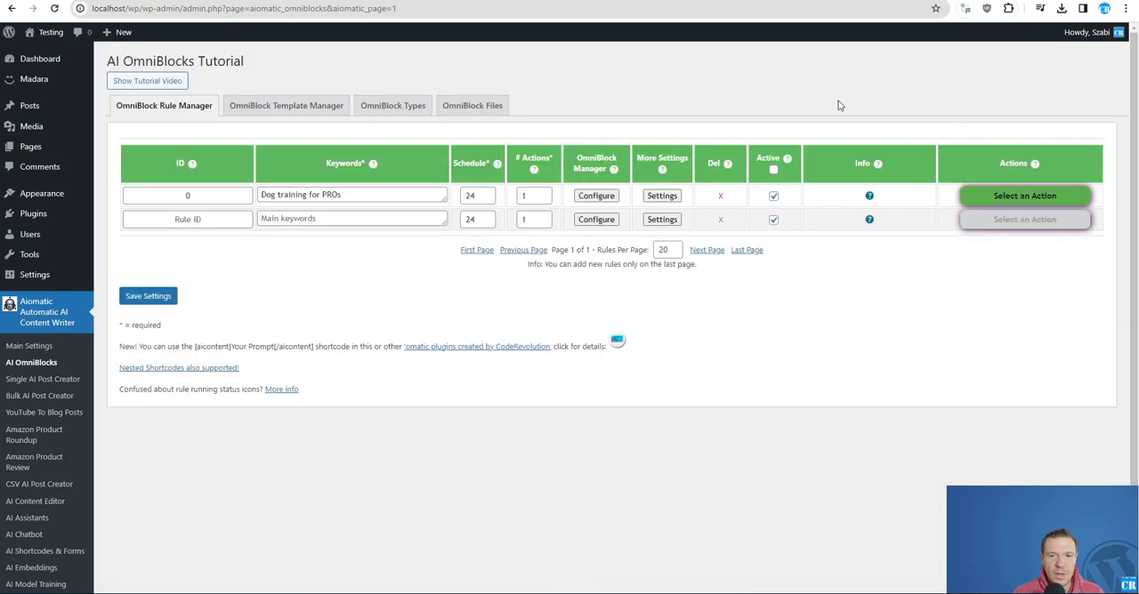
- Run rule 0 immediately and confirm the run
left_click(997, 197)
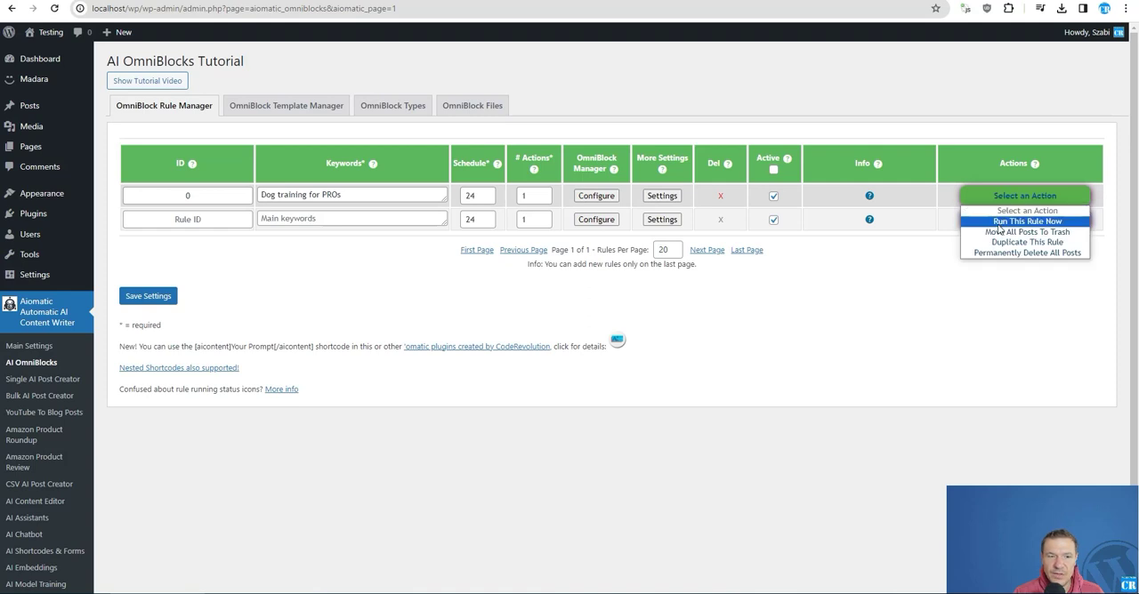
left_click(998, 223)
left_click(622, 81)
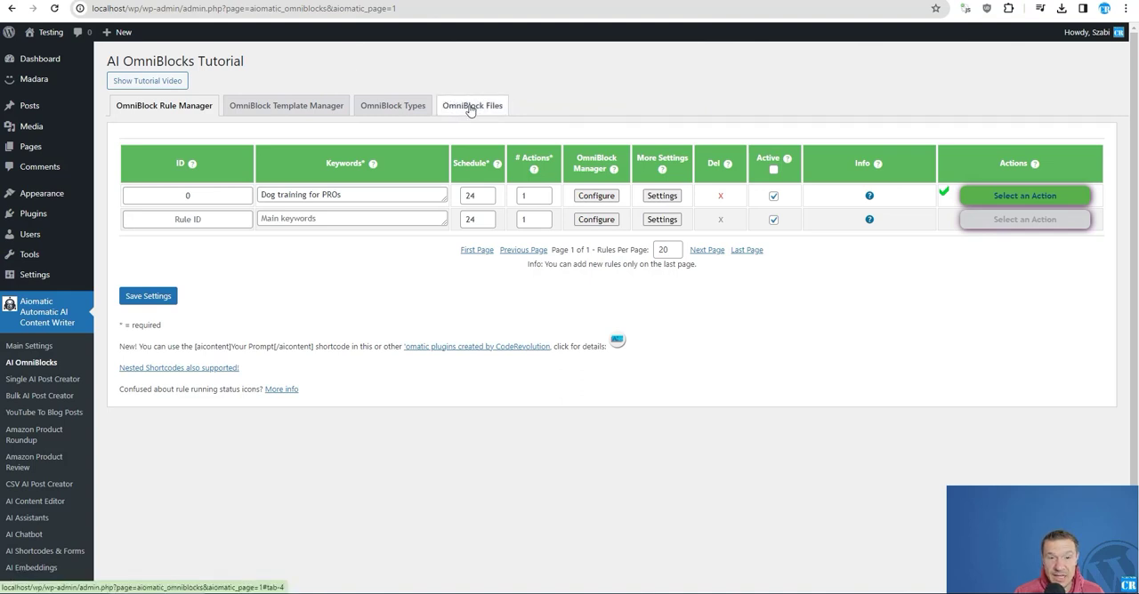
- Refresh the OmniBlock files list and view the new file_0_2024-02-16_10-13-15_65cf353b4f9ec.pdf to check its content
left_click(470, 108)
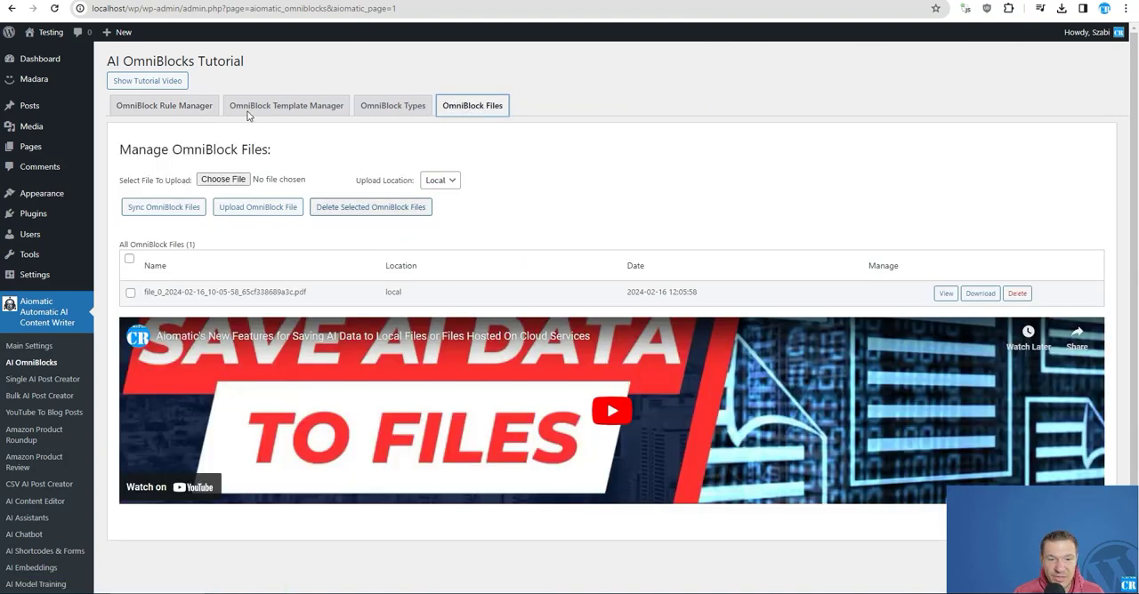
left_click(55, 9)
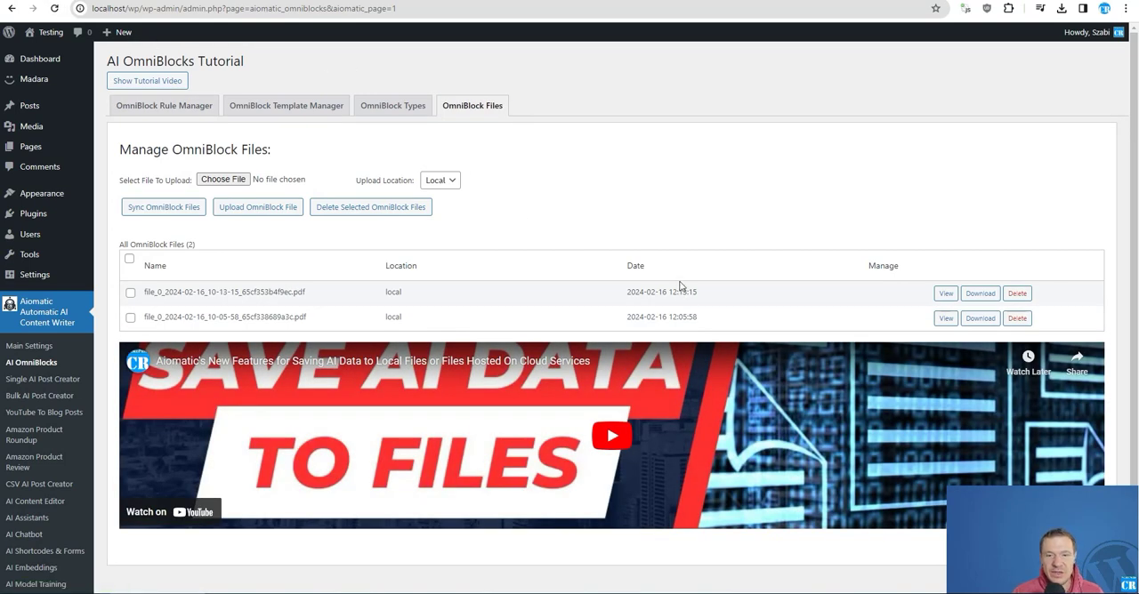
left_click(946, 292)
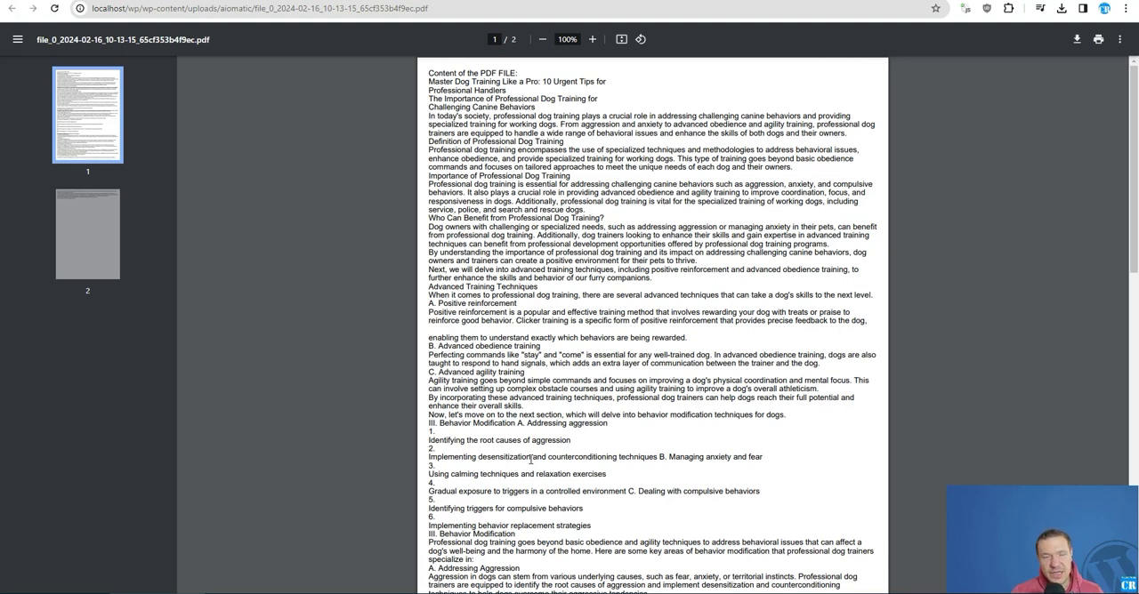
key("ctrl+w")
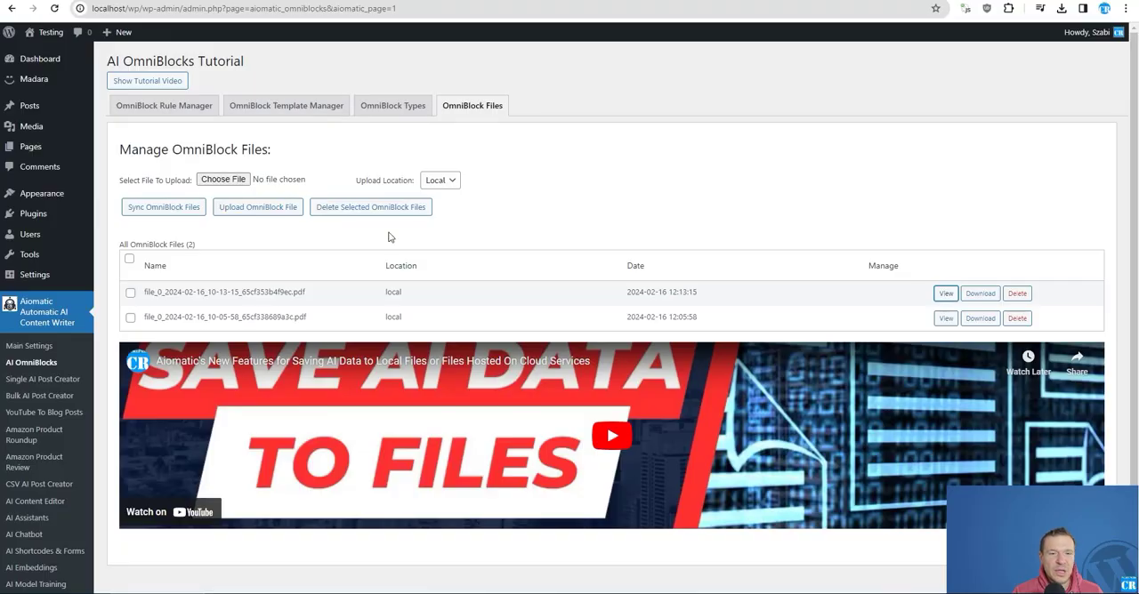
left_click(356, 2)
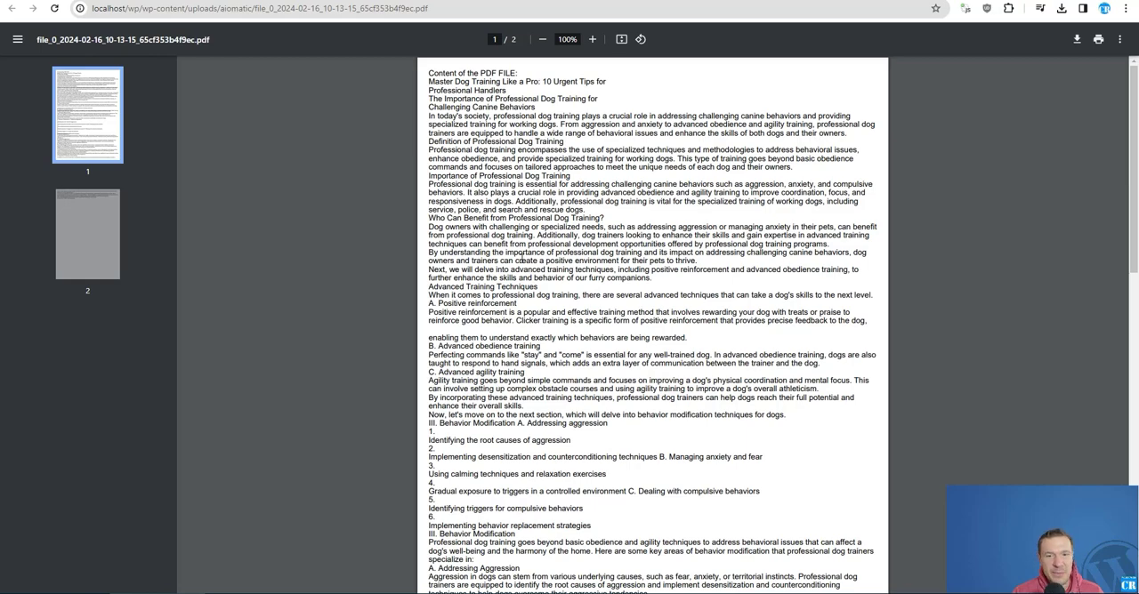
- Read through the new PDF's content and view the earlier file_0_2024-02-16_10-05-58_65cf338689a3c.pdf from the OmniBlock files list
scroll(512, 287, "down", 7)
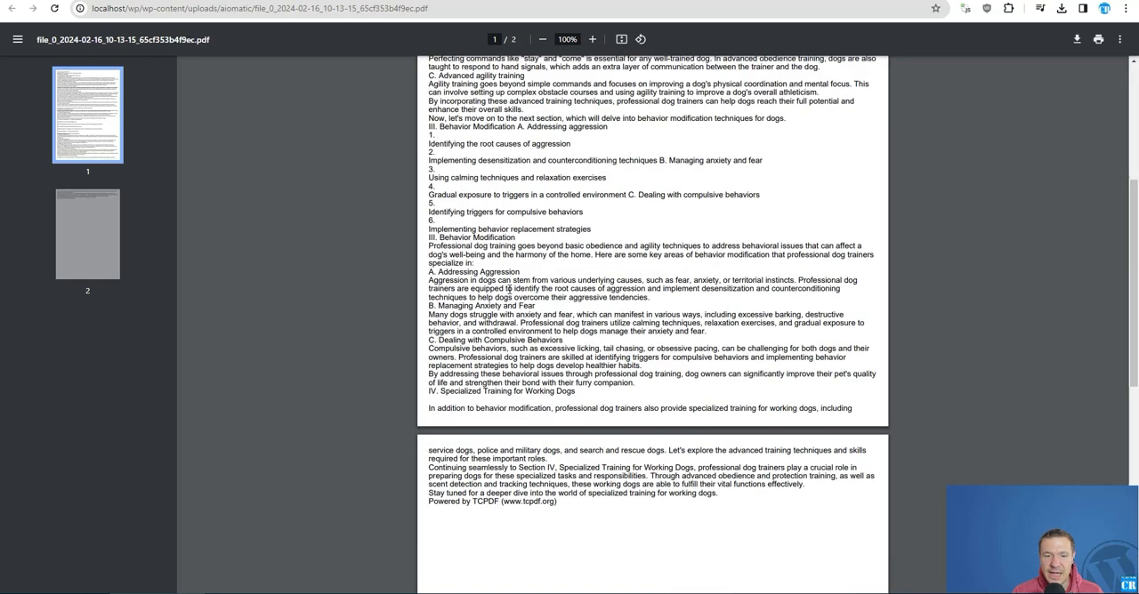
scroll(512, 288, "up", 7)
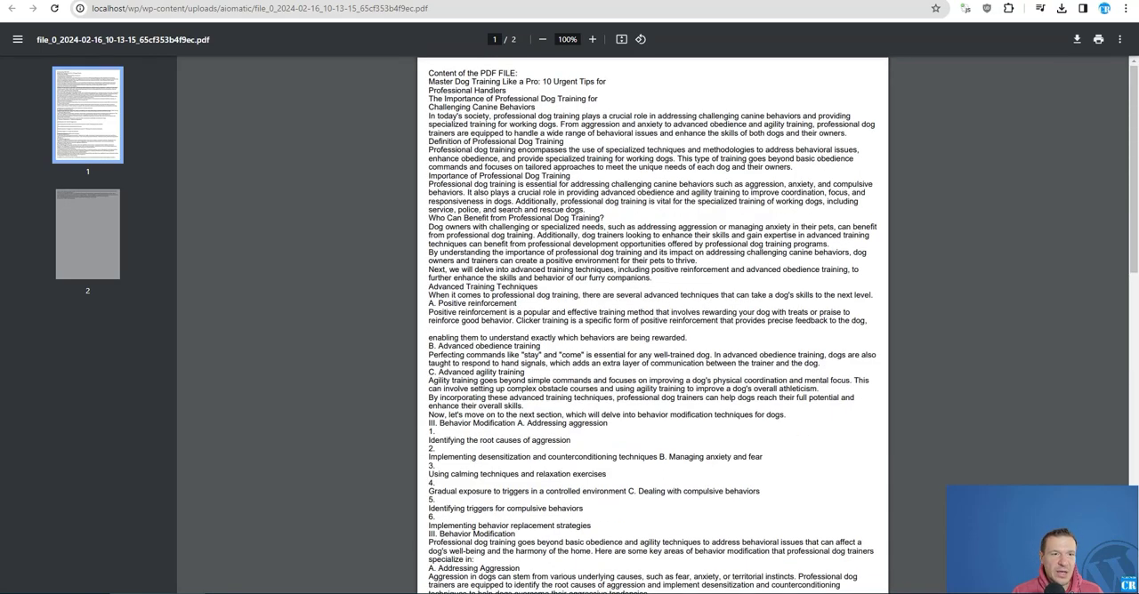
left_click(233, 0)
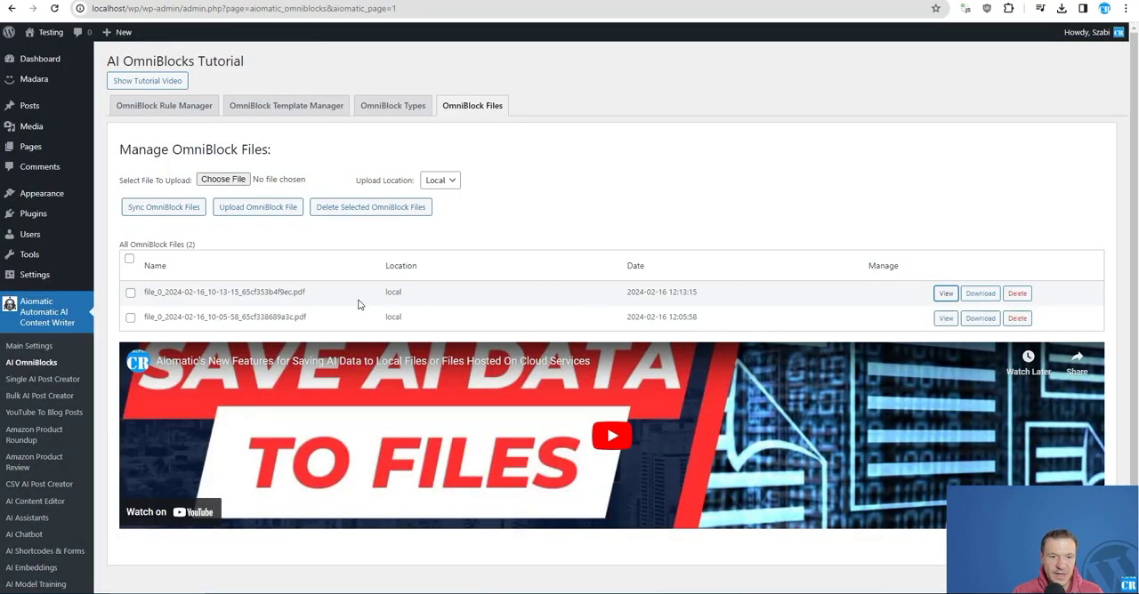
left_click(946, 318)
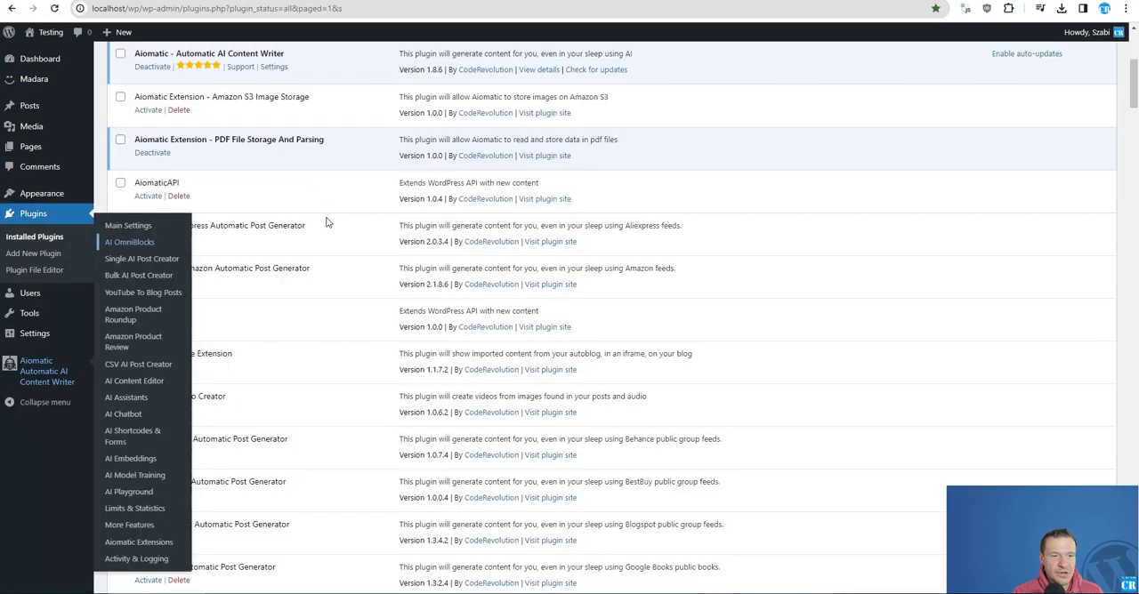
- Examine the Aiomatic Extension - PDF File Storage And Parsing plugin entry, its CodeRevolution product page and the Aiomatic page on CodeCanyon
left_click_drag(136, 138, 325, 142)
left_click(200, 1)
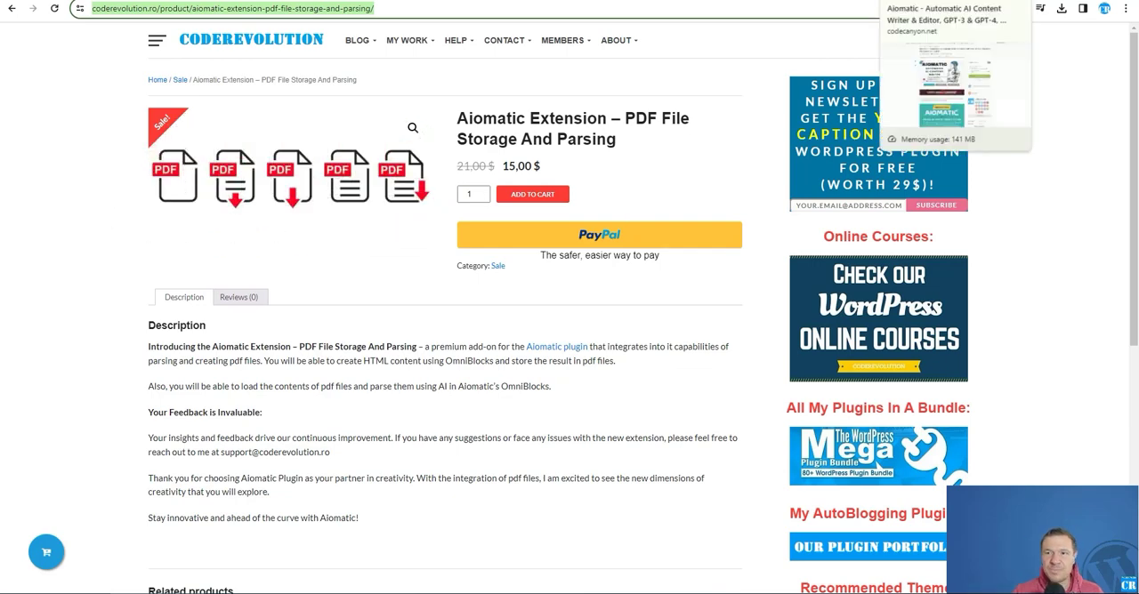
left_click(909, 0)
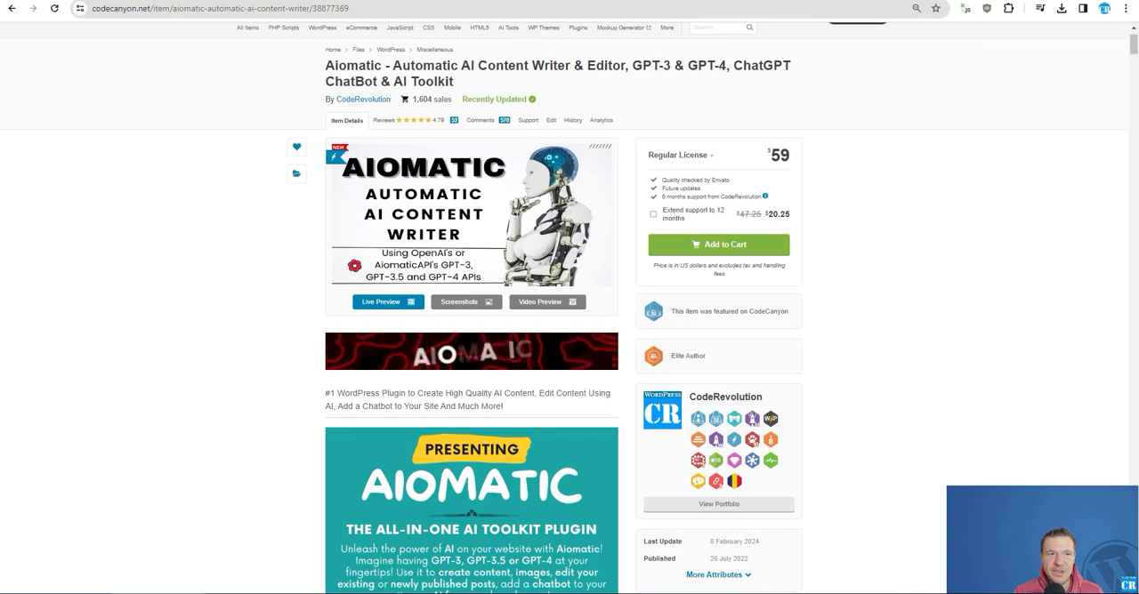
left_click(836, 1)
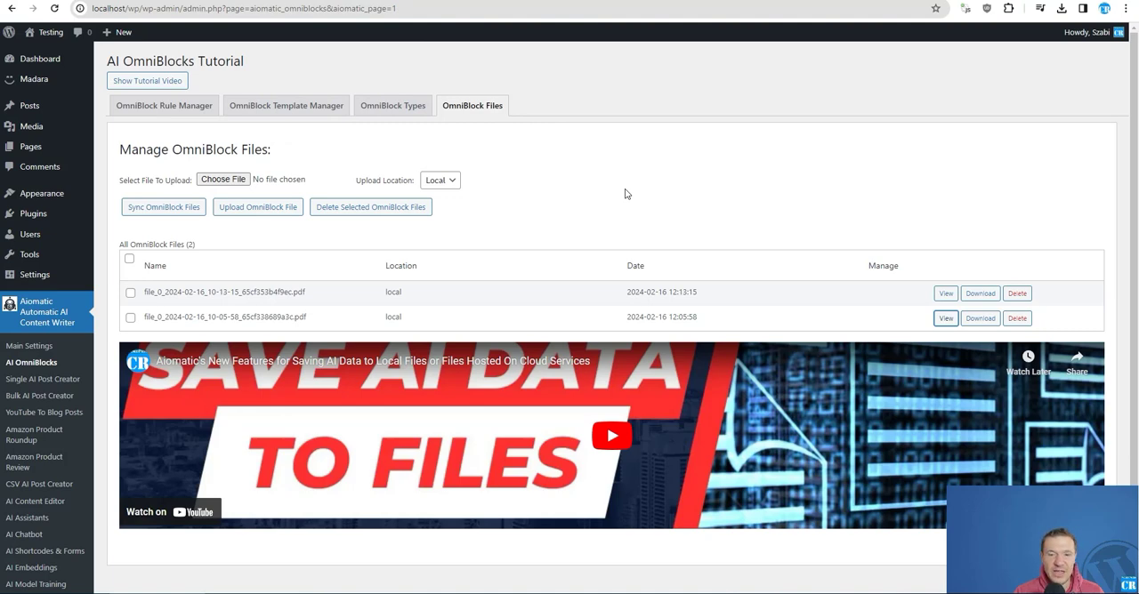
- Look over the Aiomatic: Feature Ideas board on Trello and return to the Aiomatic item page on CodeCanyon
left_click(211, 110)
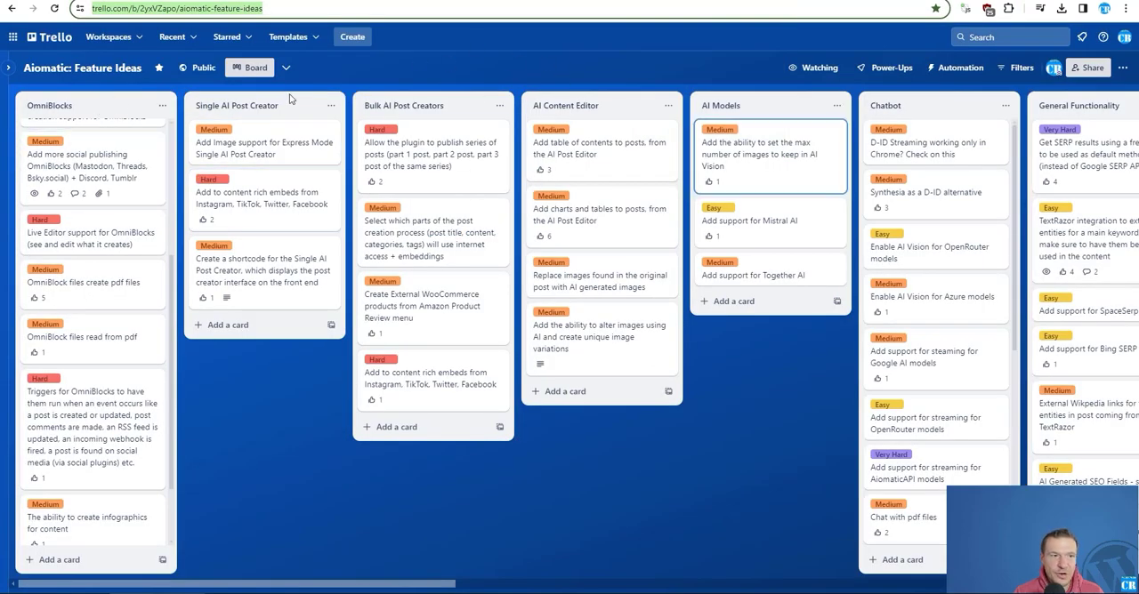
left_click(520, 79)
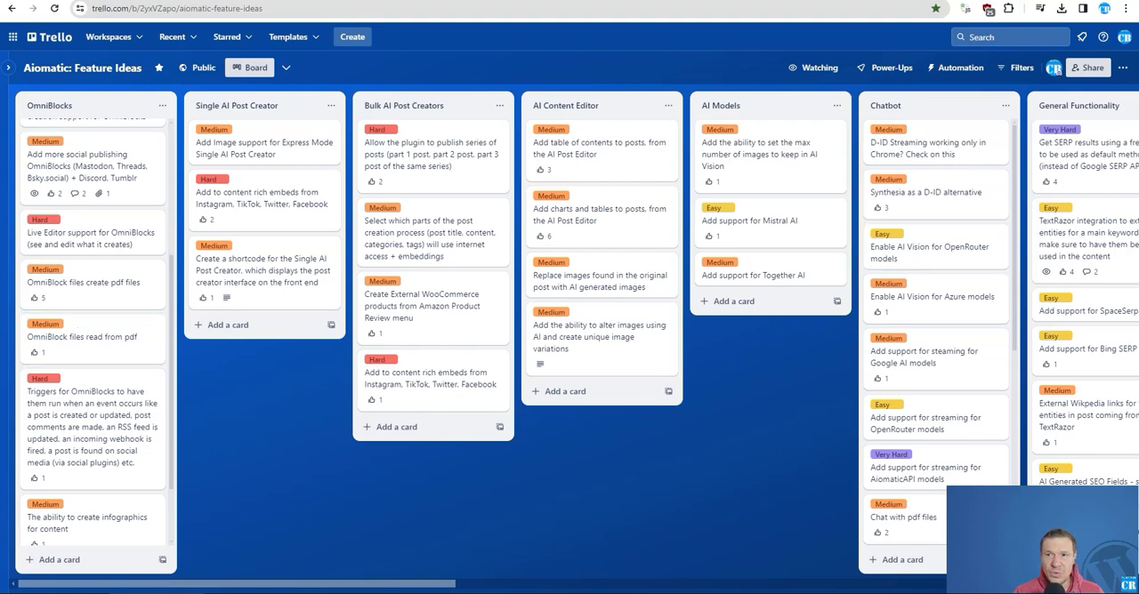
left_click(356, 1)
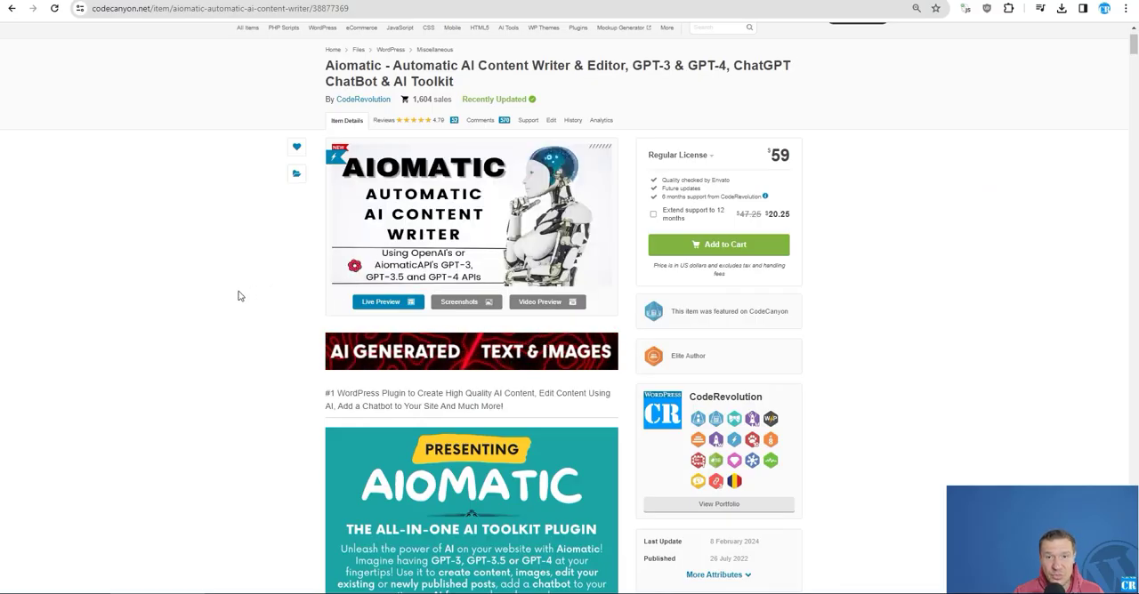